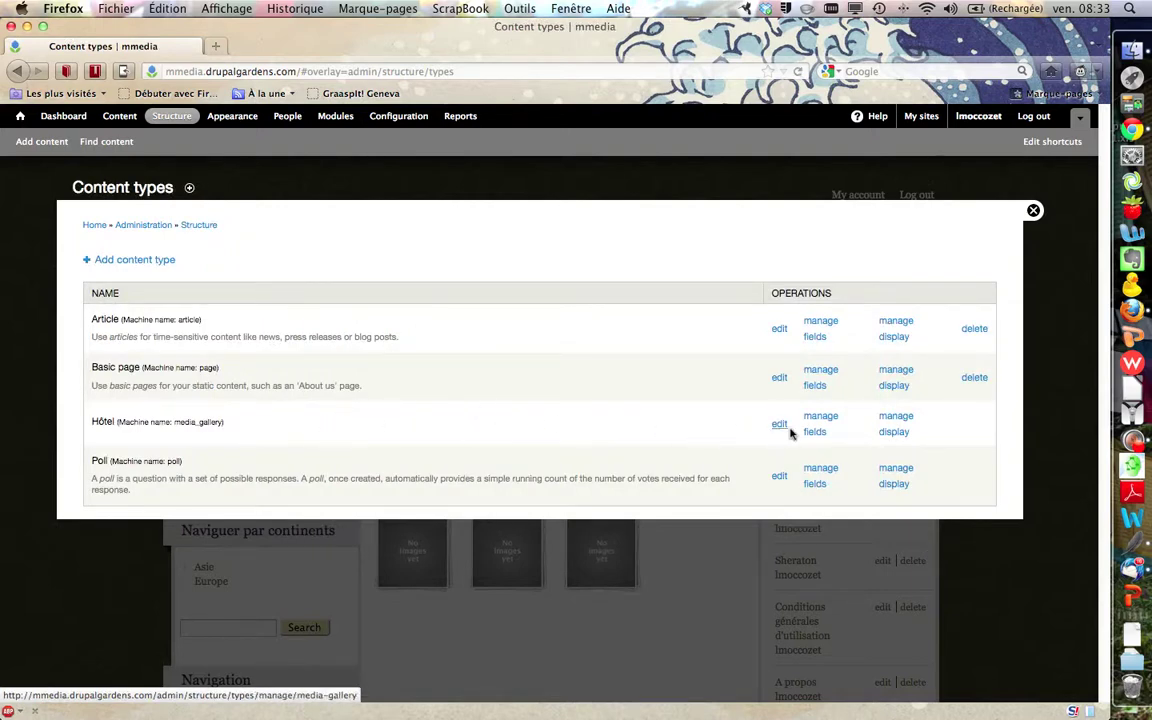
Step: Open the Hôtel content type's fields and enter a new field labelled Activités with the field name activites
click(821, 418)
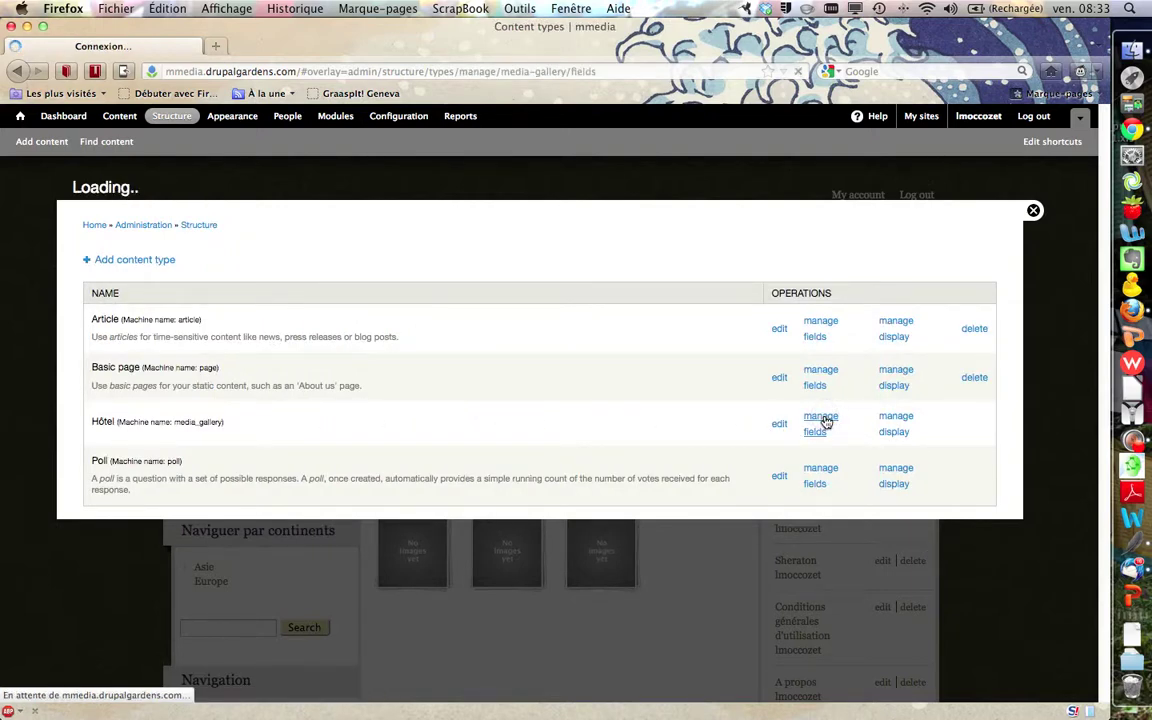
scroll(443, 428, down, 4)
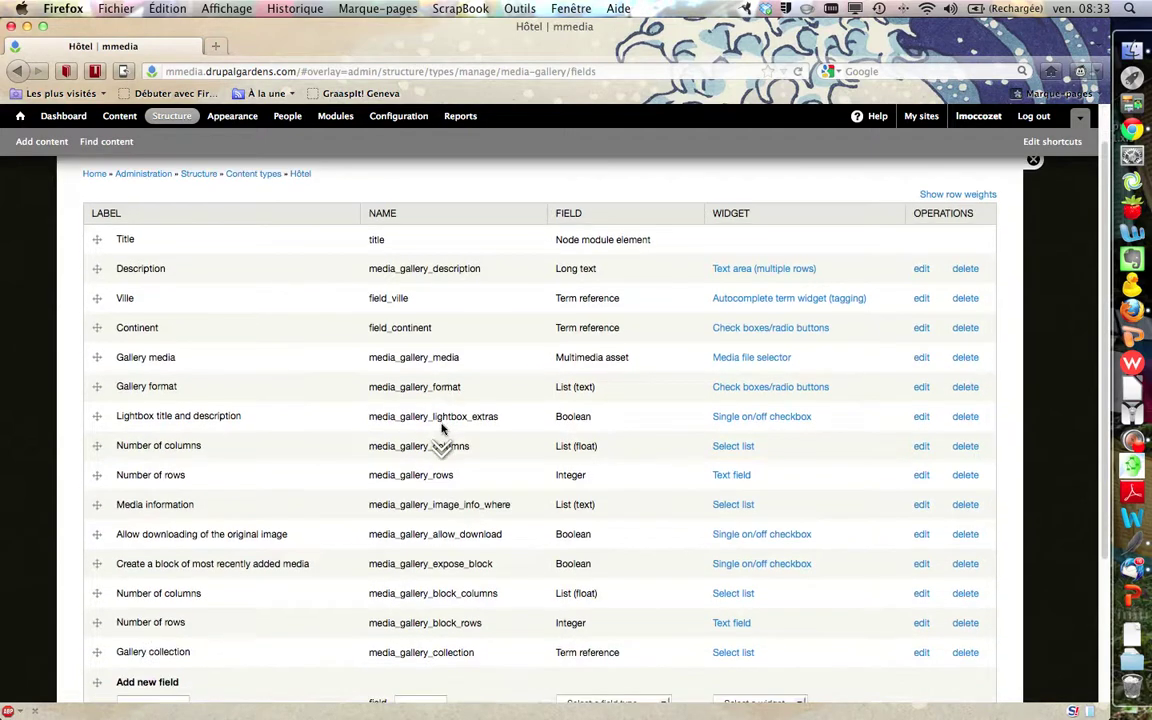
scroll(437, 431, down, 3)
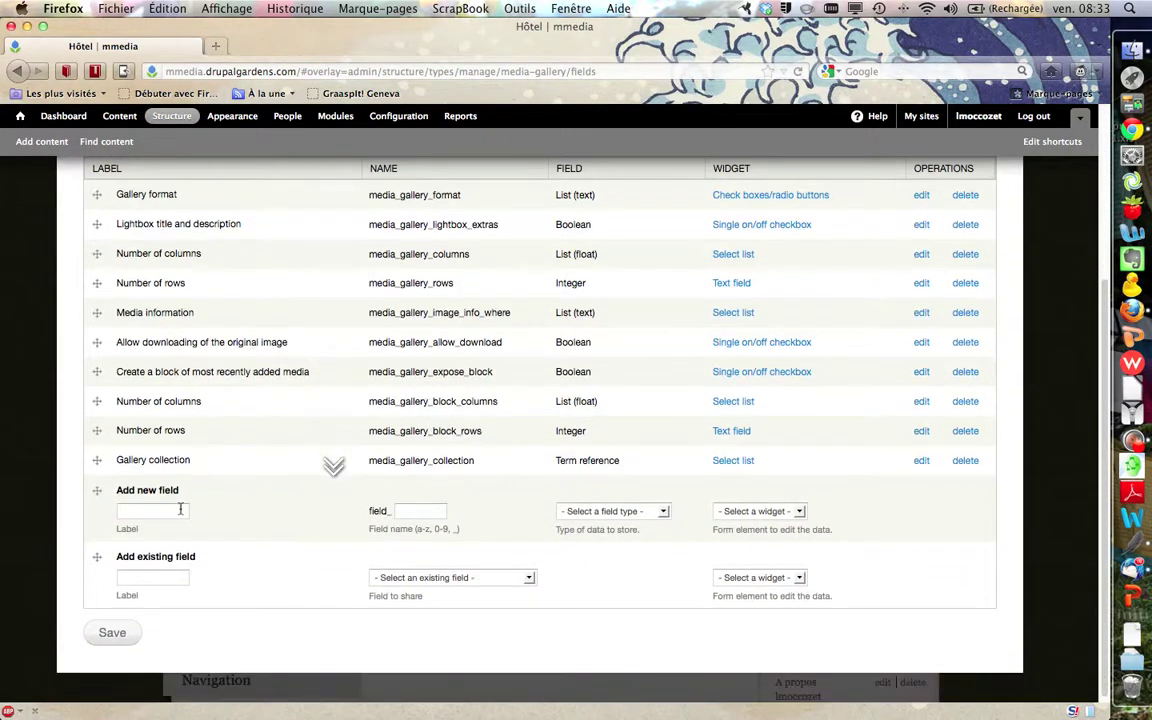
click(176, 510)
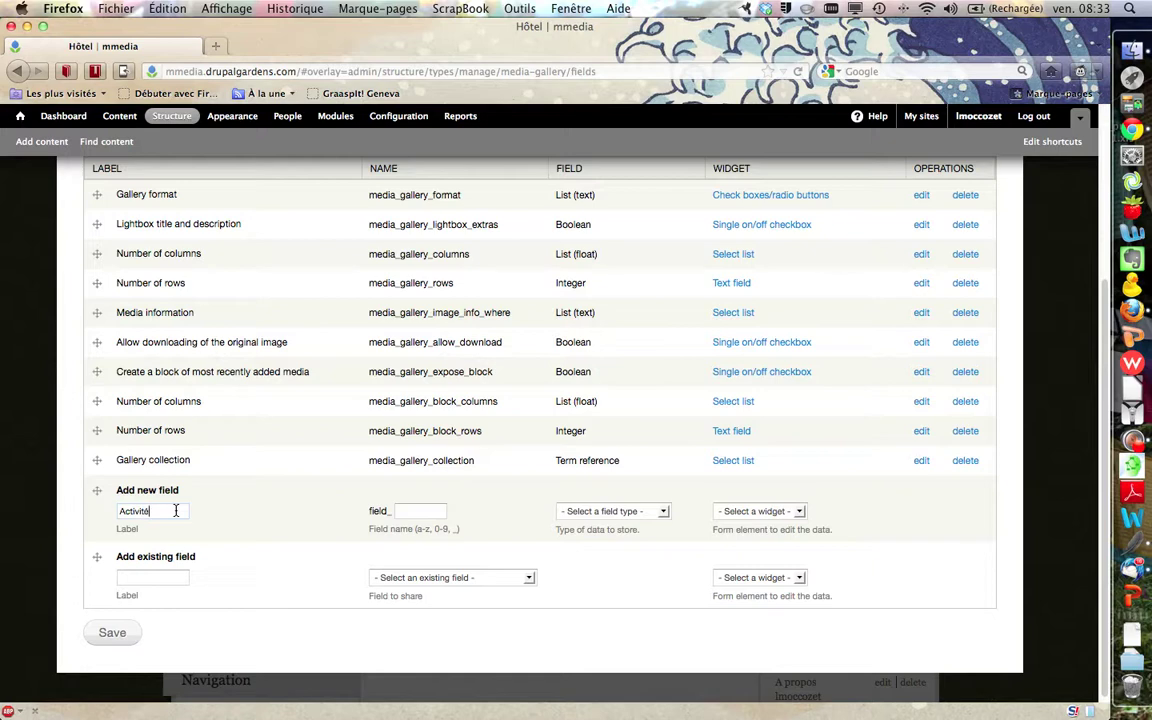
click(405, 513)
text(activites)
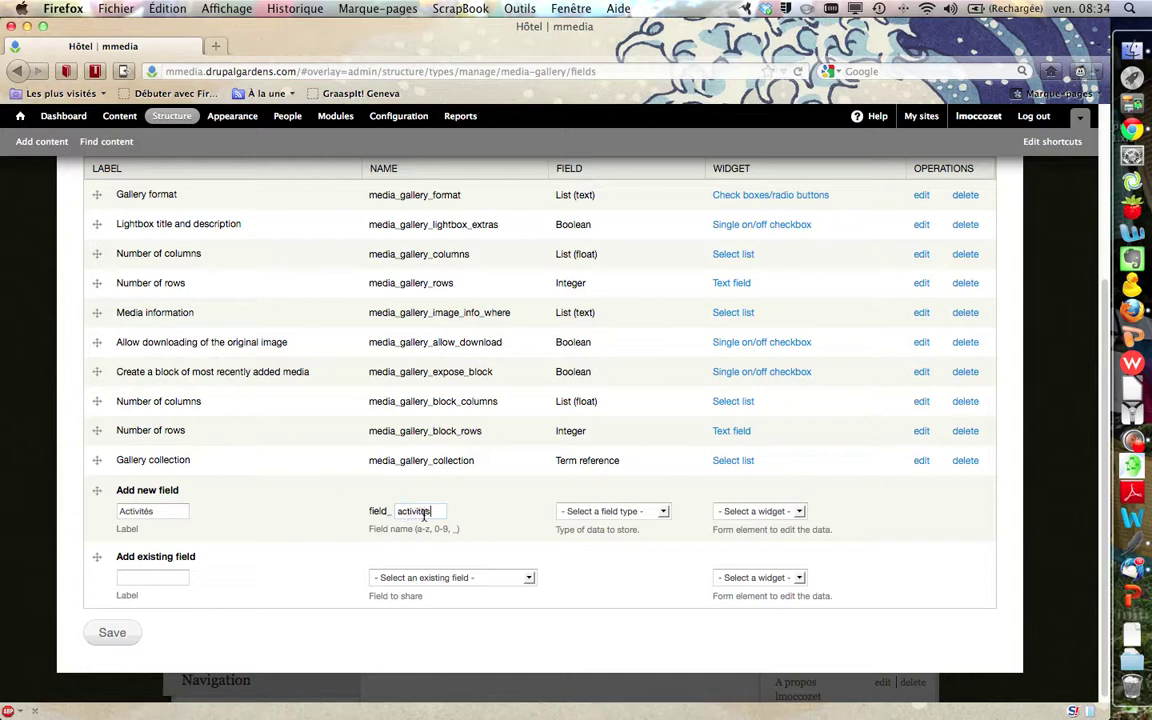
Step: Give the new Activités field the Text type with the Text field widget and save it
click(615, 513)
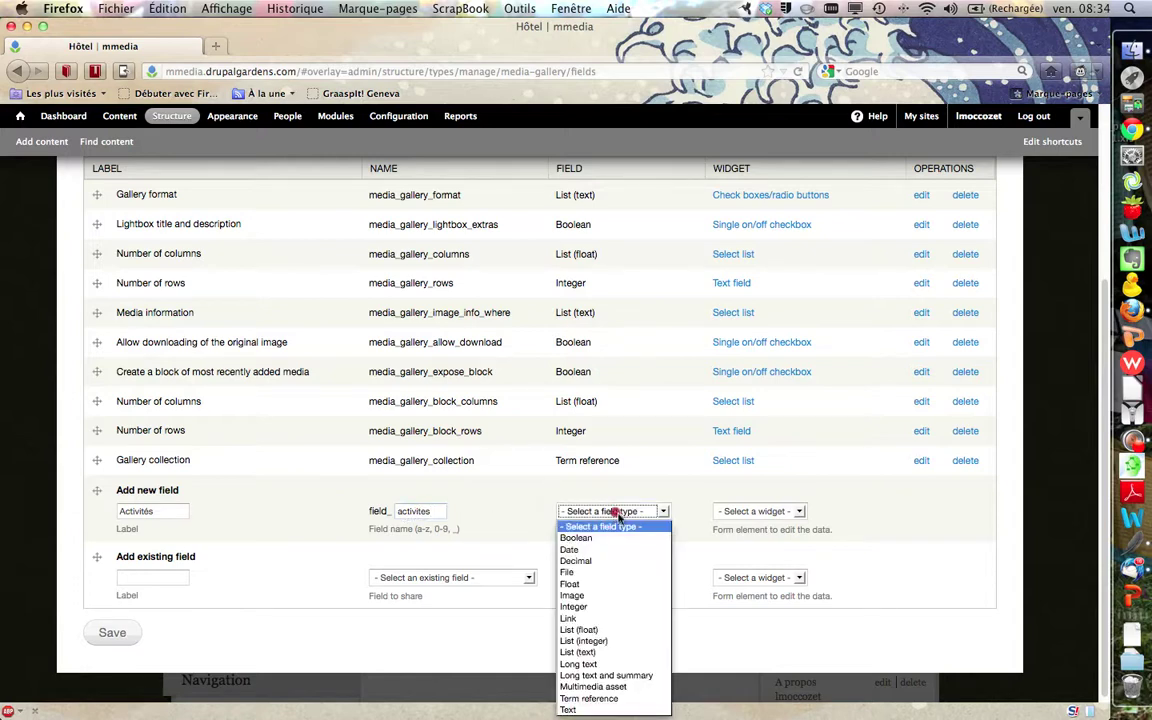
click(613, 709)
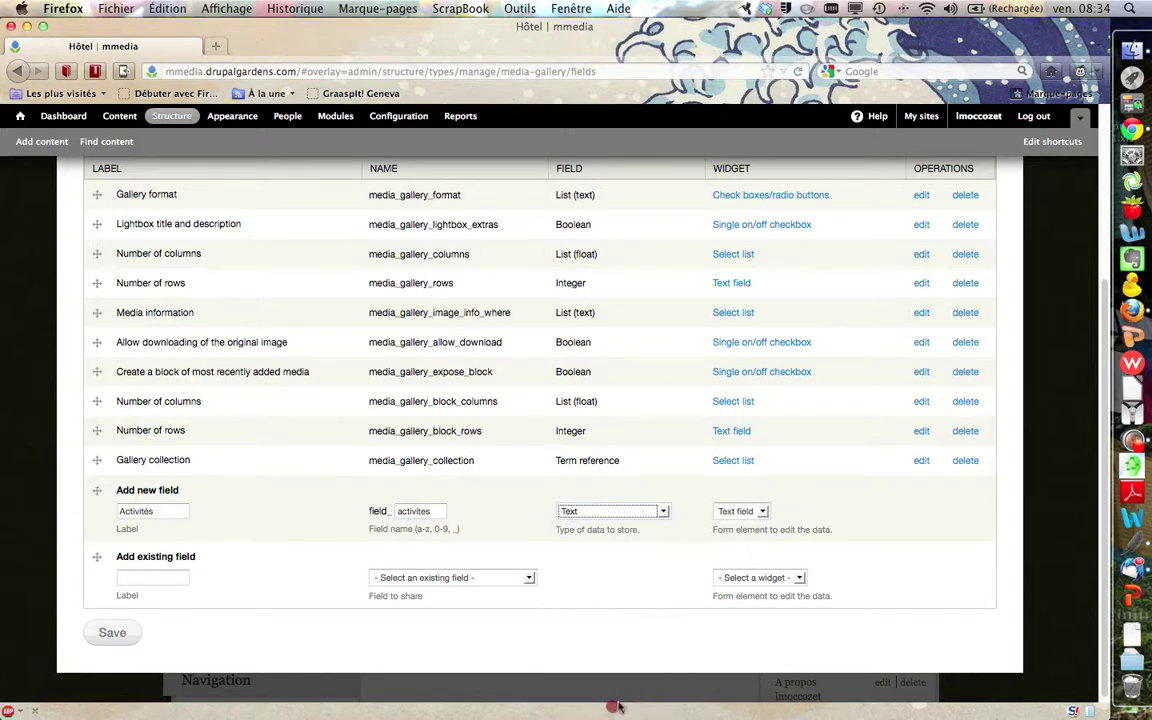
click(763, 512)
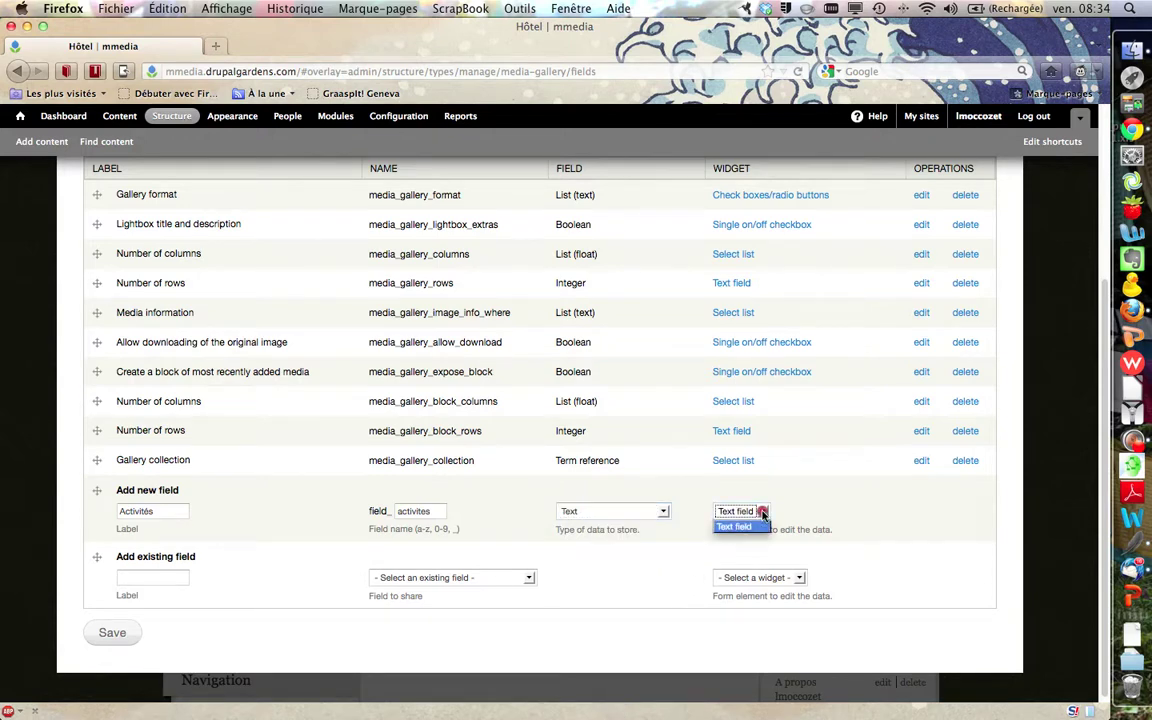
click(750, 526)
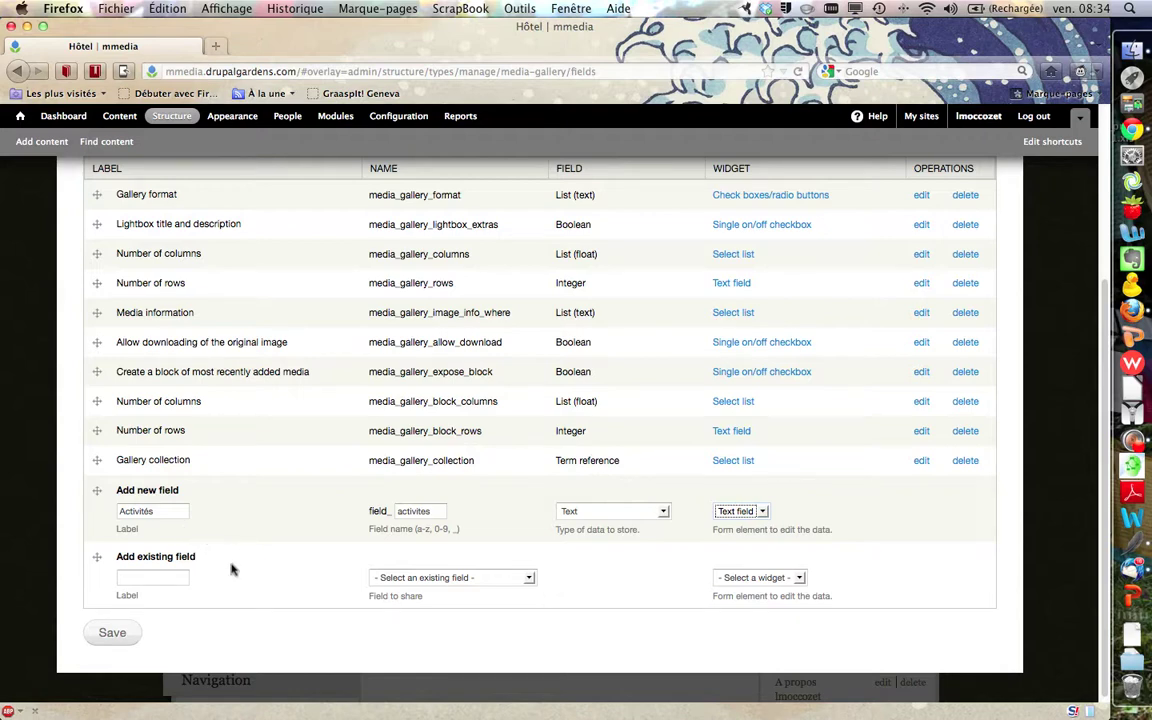
click(114, 634)
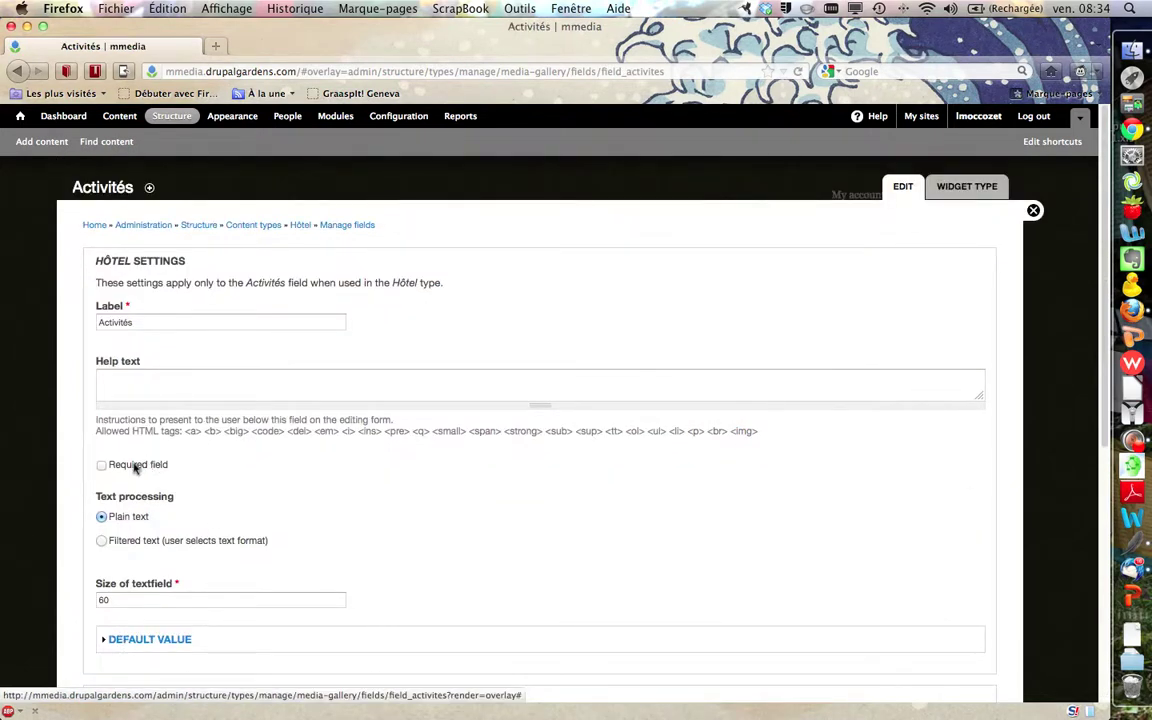
Step: Set the Activités field's number of values to 3 and save its settings
middle_click(165, 475)
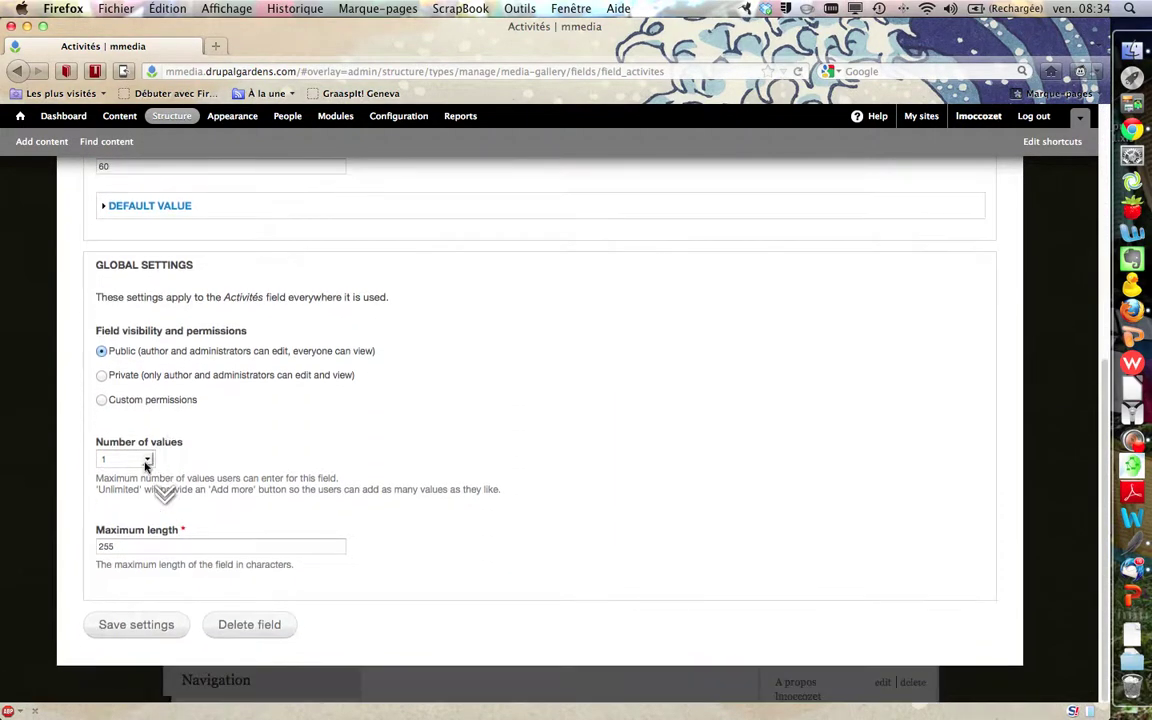
click(146, 460)
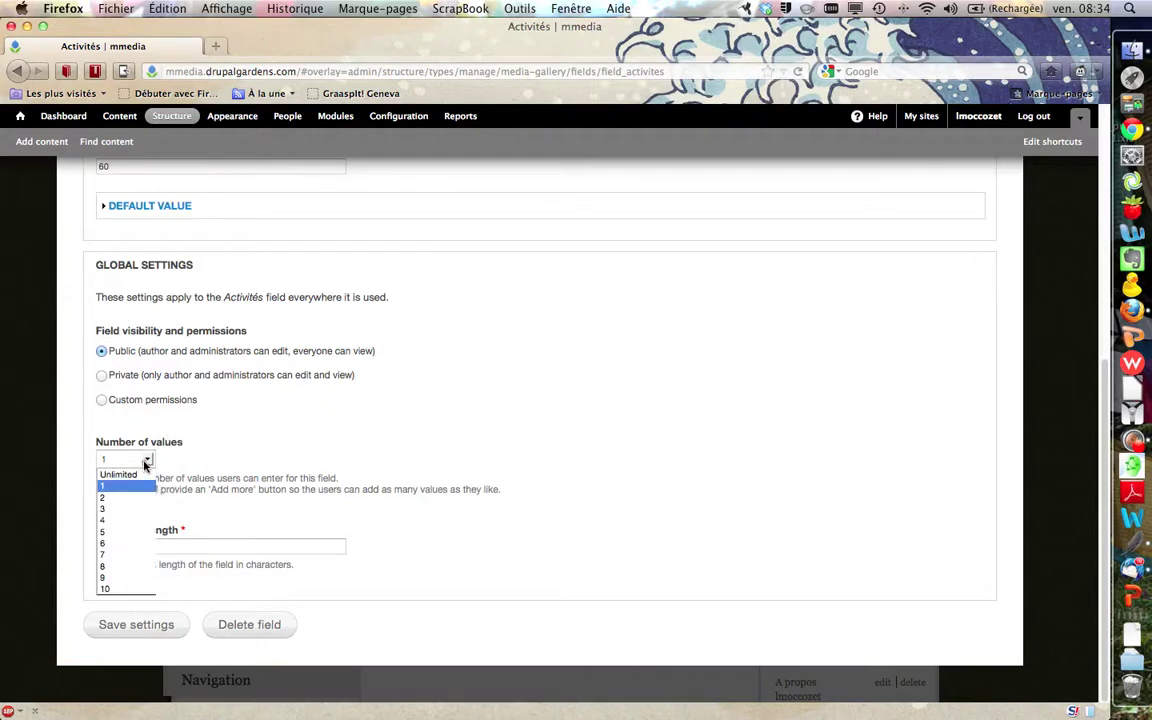
click(116, 510)
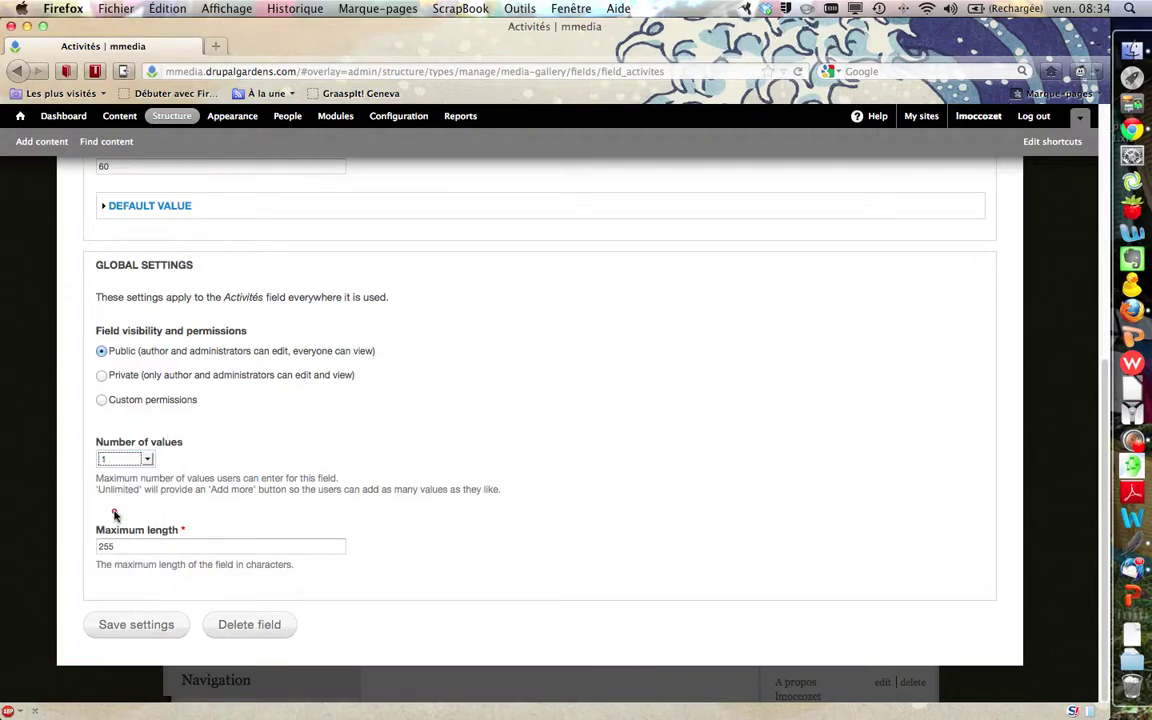
middle_click(259, 518)
click(137, 625)
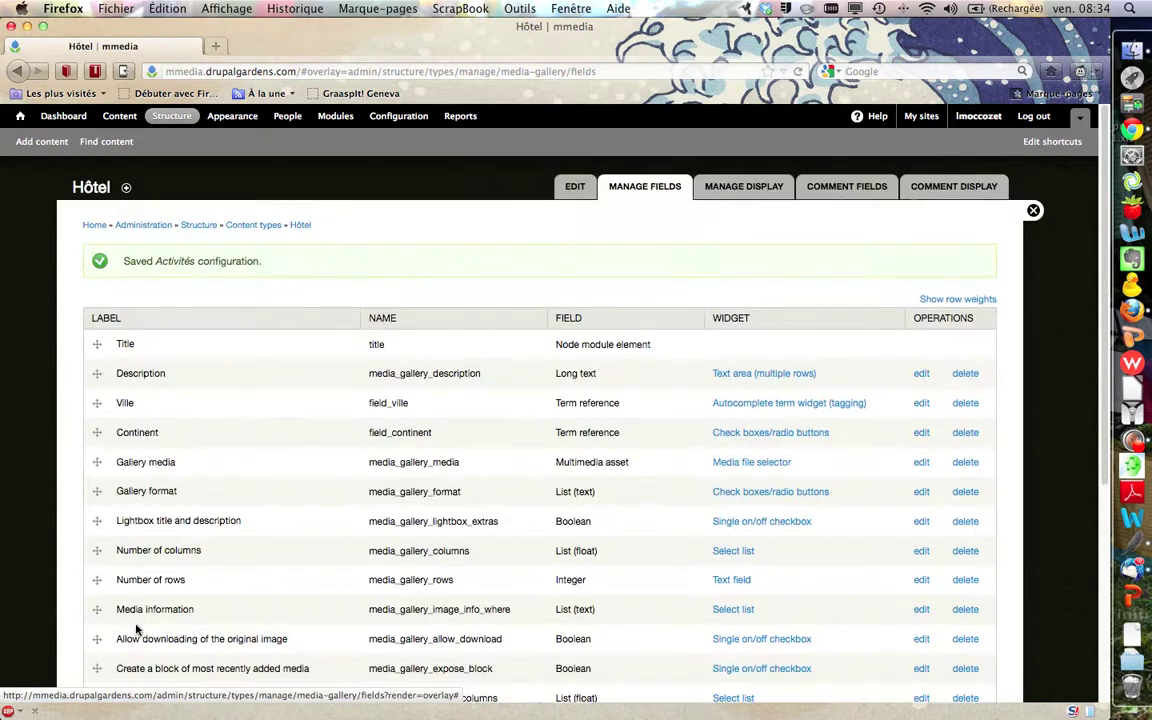
Step: Move the Activités field directly below Continent in the Hôtel field order and save
middle_click(274, 575)
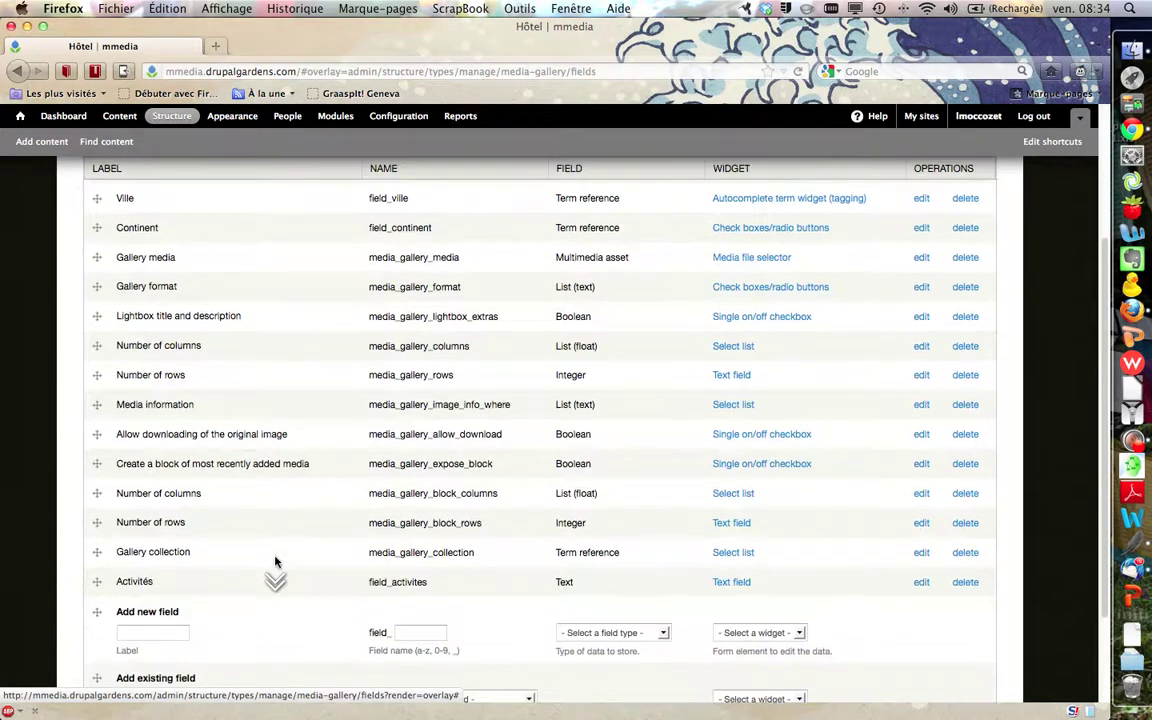
click(97, 582)
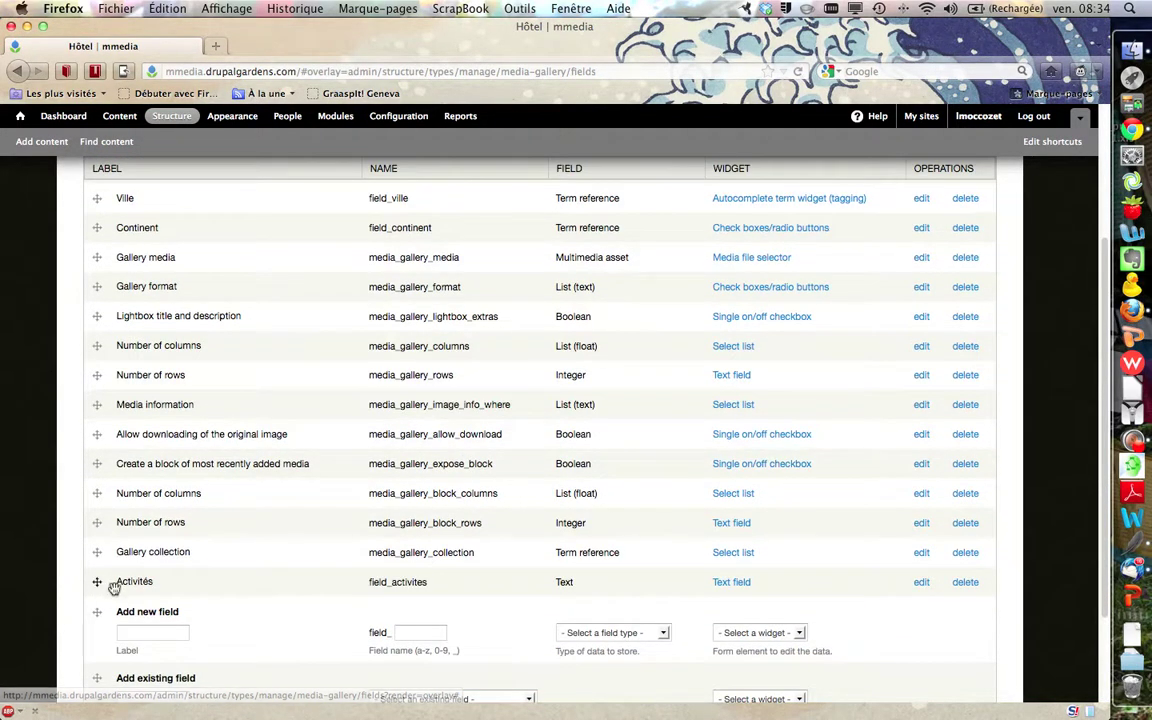
drag(97, 582, 90, 257)
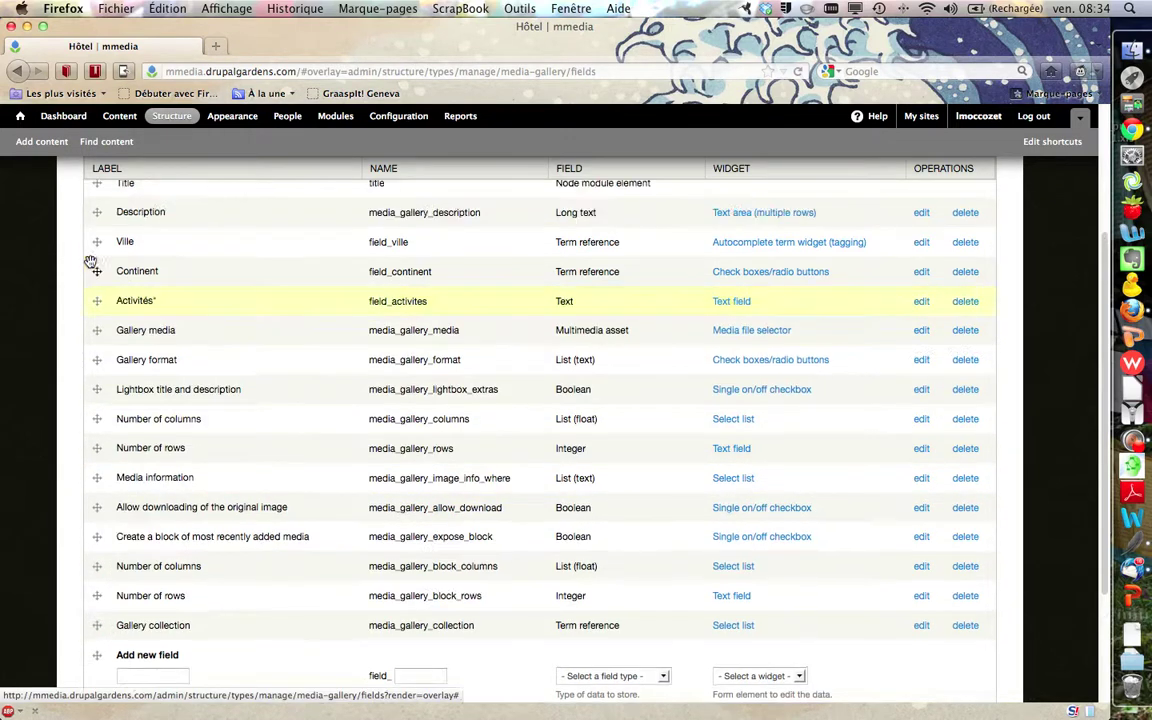
scroll(232, 383, down, 4)
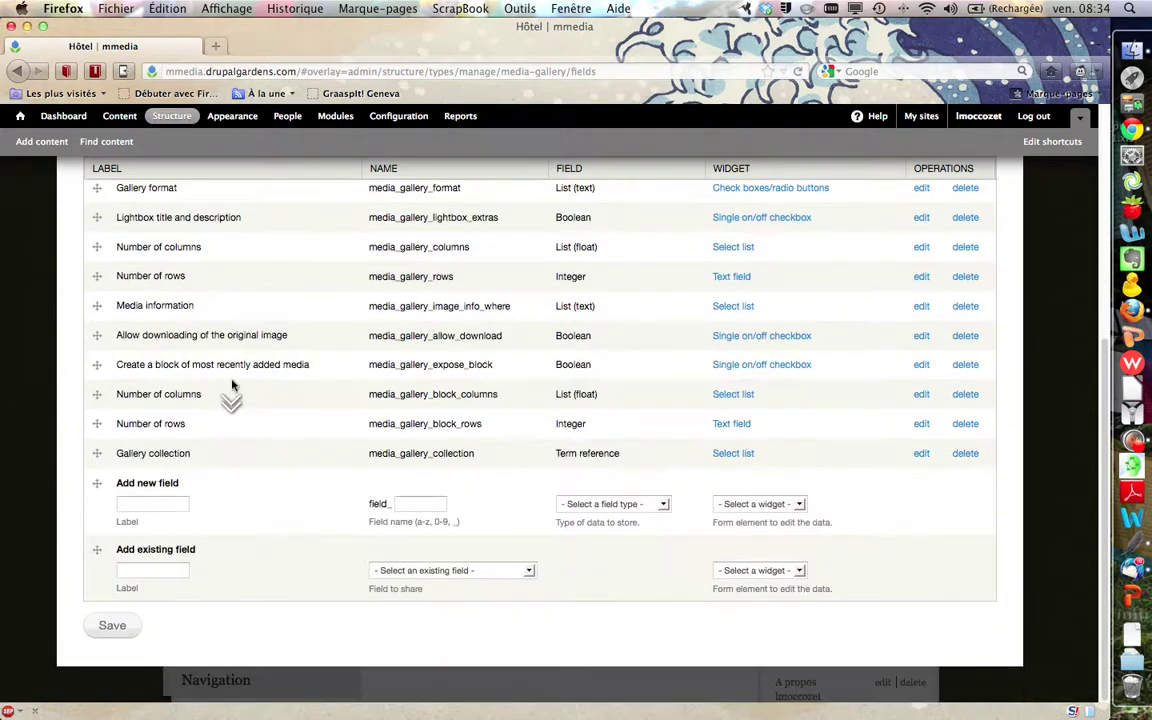
click(108, 626)
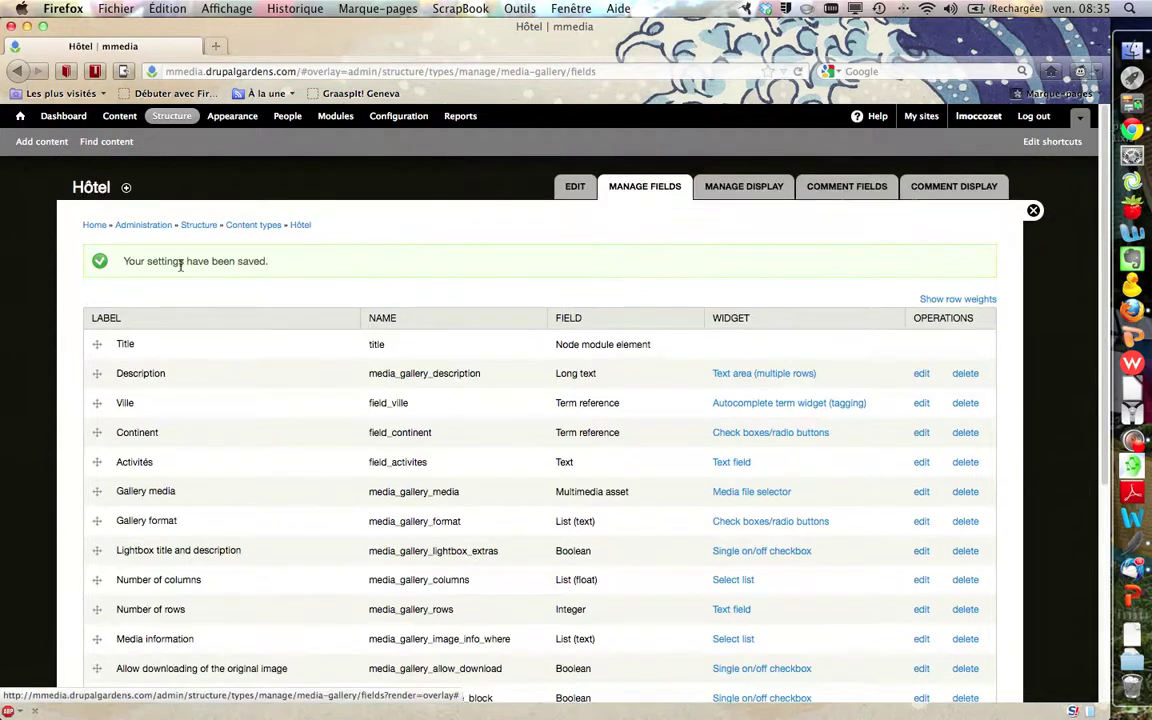
Step: From the site's home page, open the form for adding Hôtel content and view its Activités entries
click(20, 118)
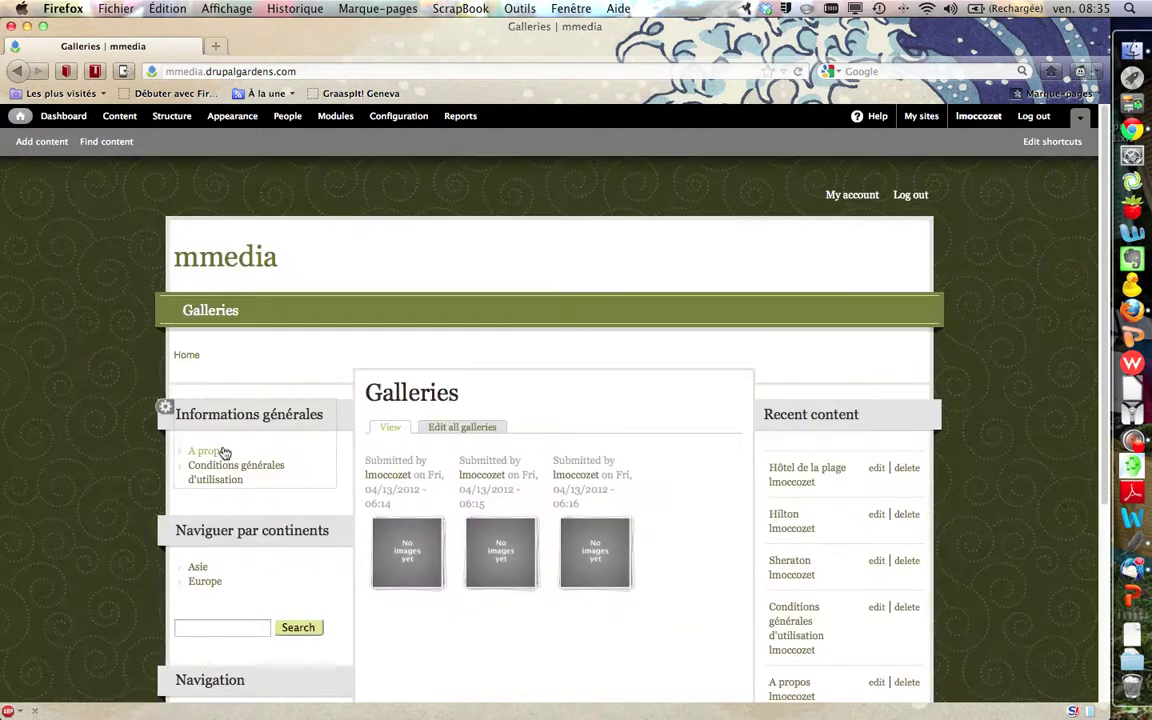
scroll(245, 505, down, 3)
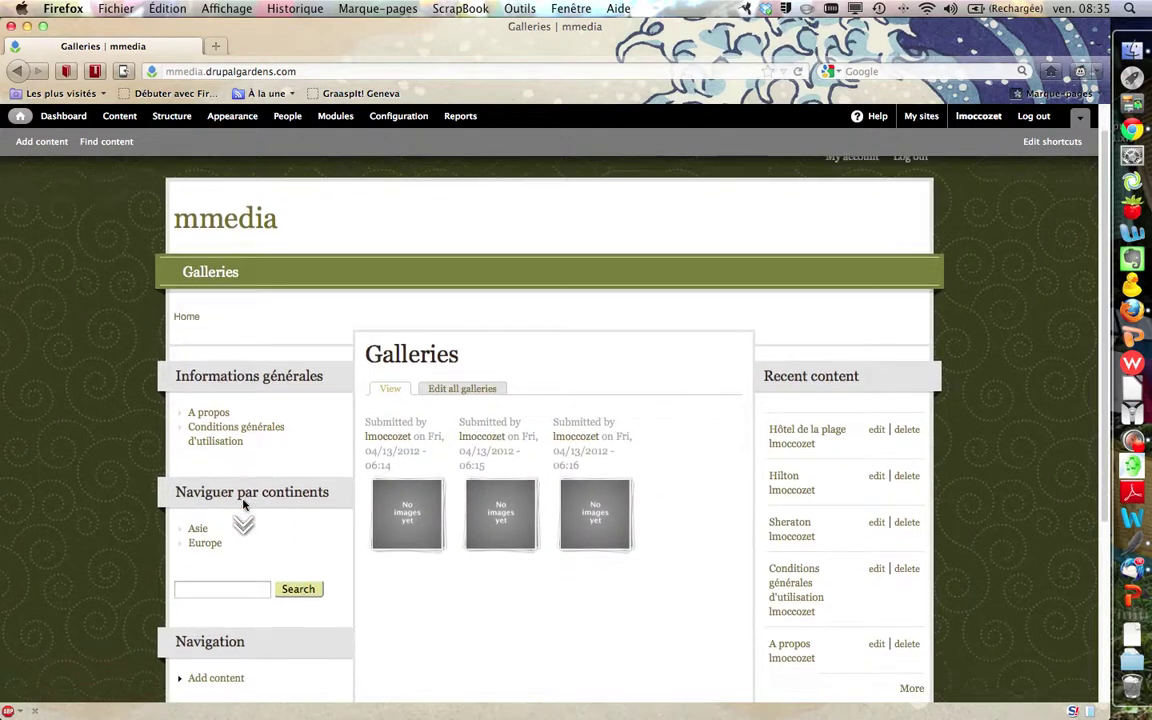
click(225, 627)
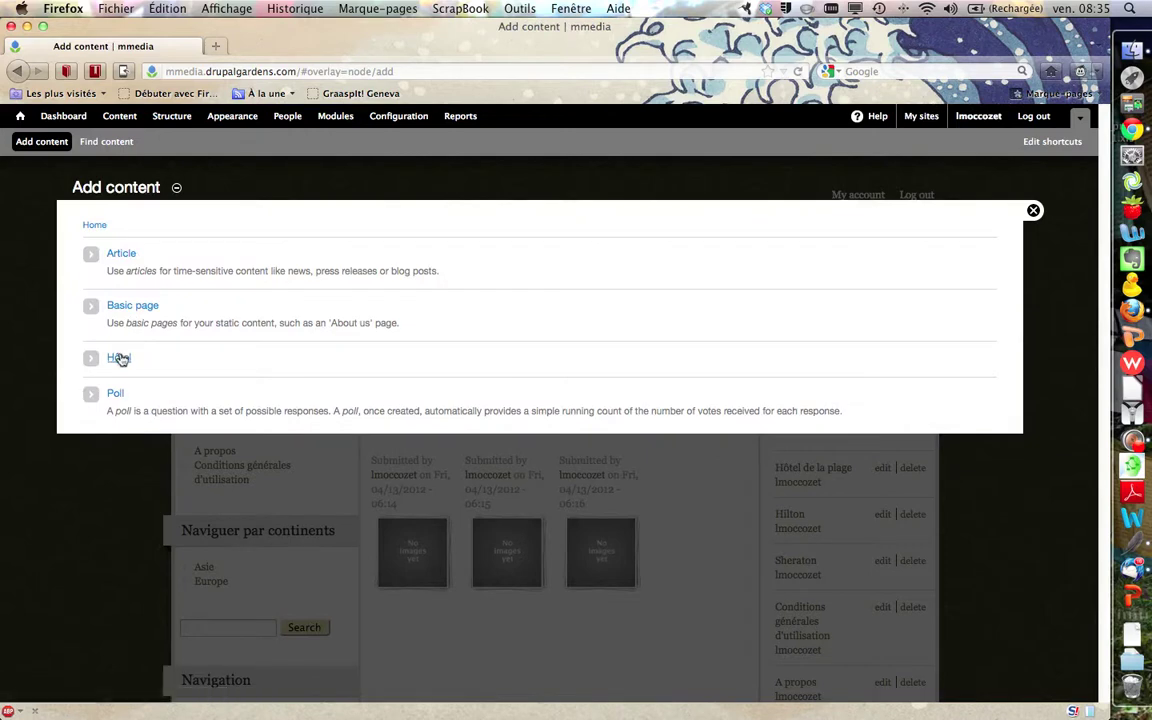
click(118, 357)
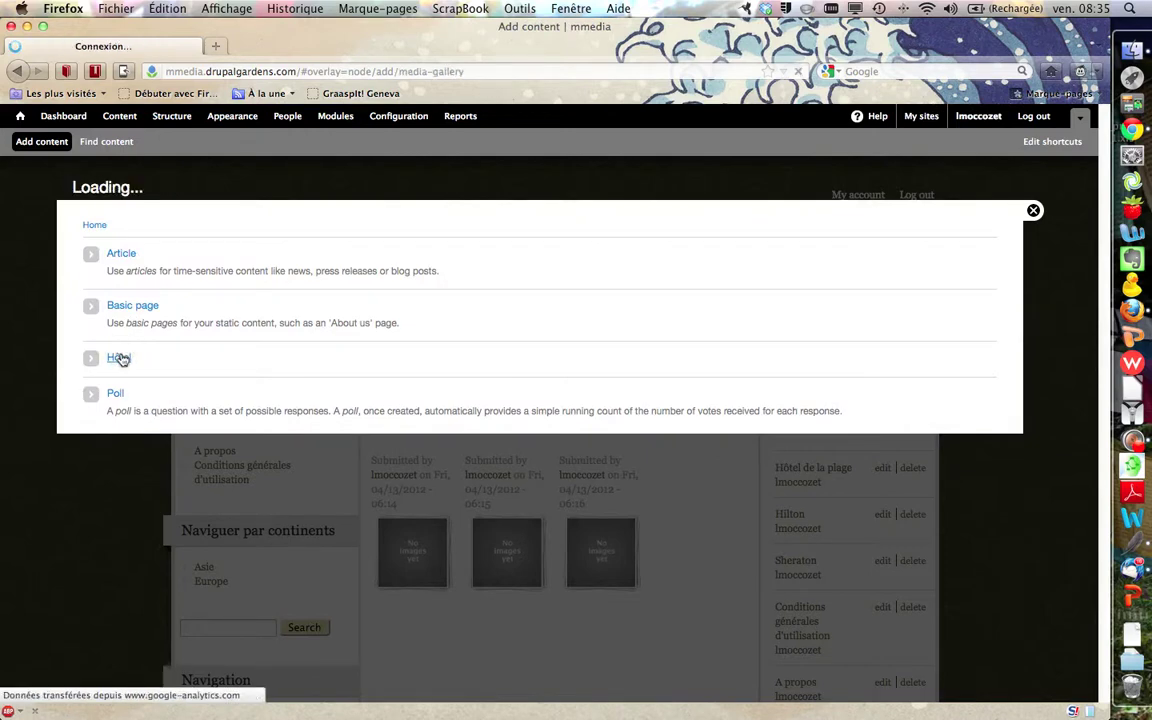
scroll(228, 366, down, 5)
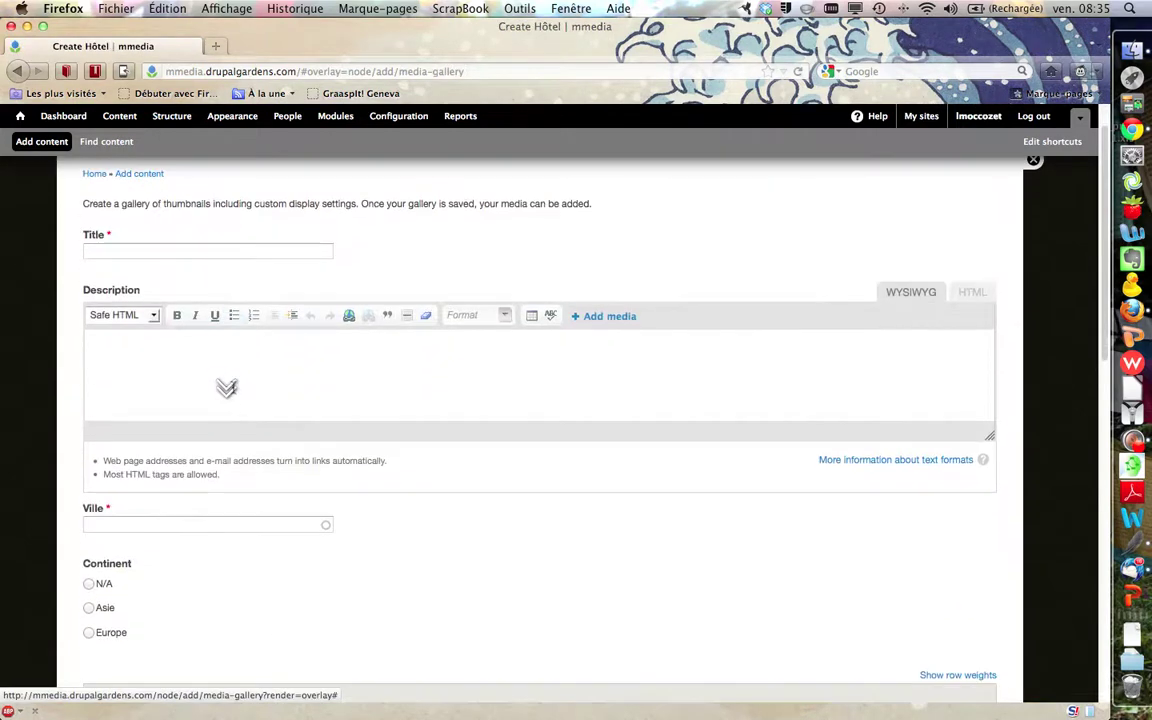
scroll(242, 418, down, 1)
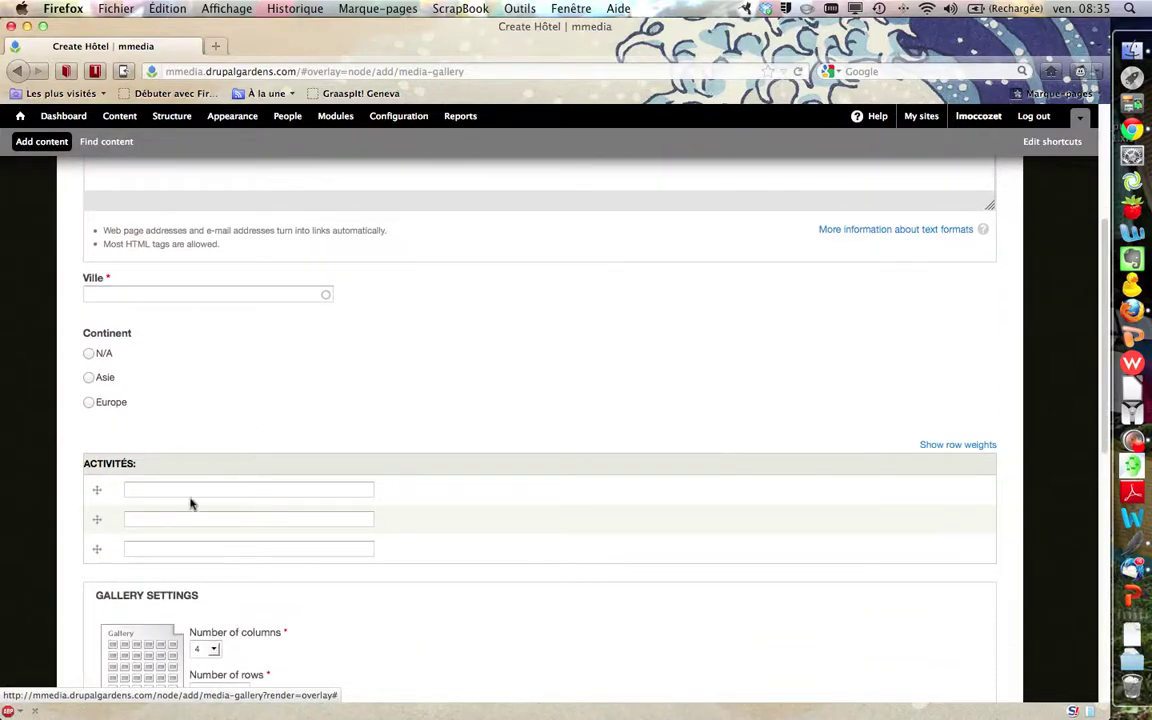
Step: Try the entries Golf and Piscine in Activités, look over the form, and close it without saving
click(152, 487)
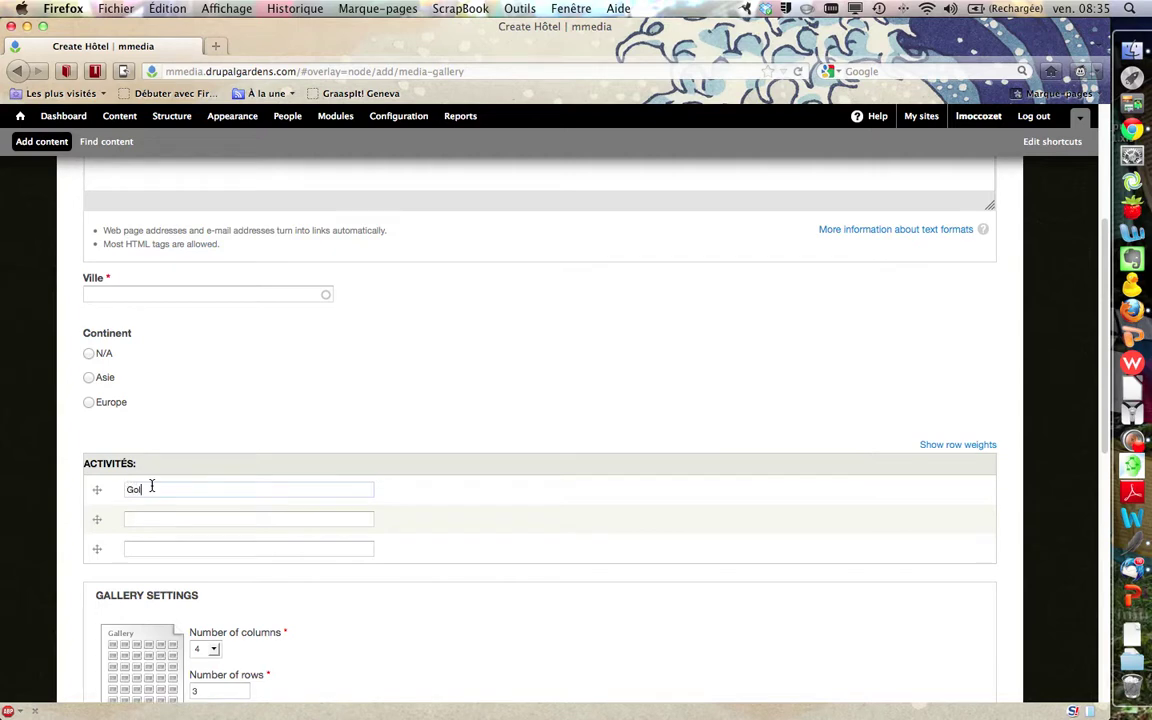
click(152, 515)
text(Piscine)
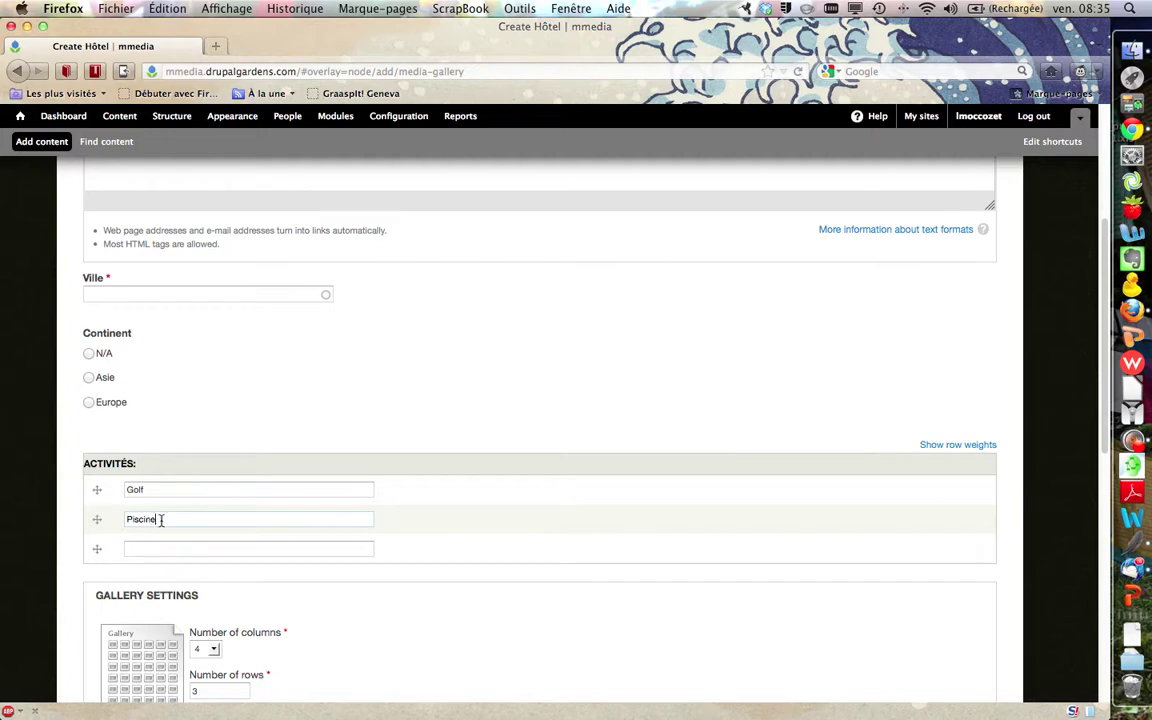
middle_click(291, 516)
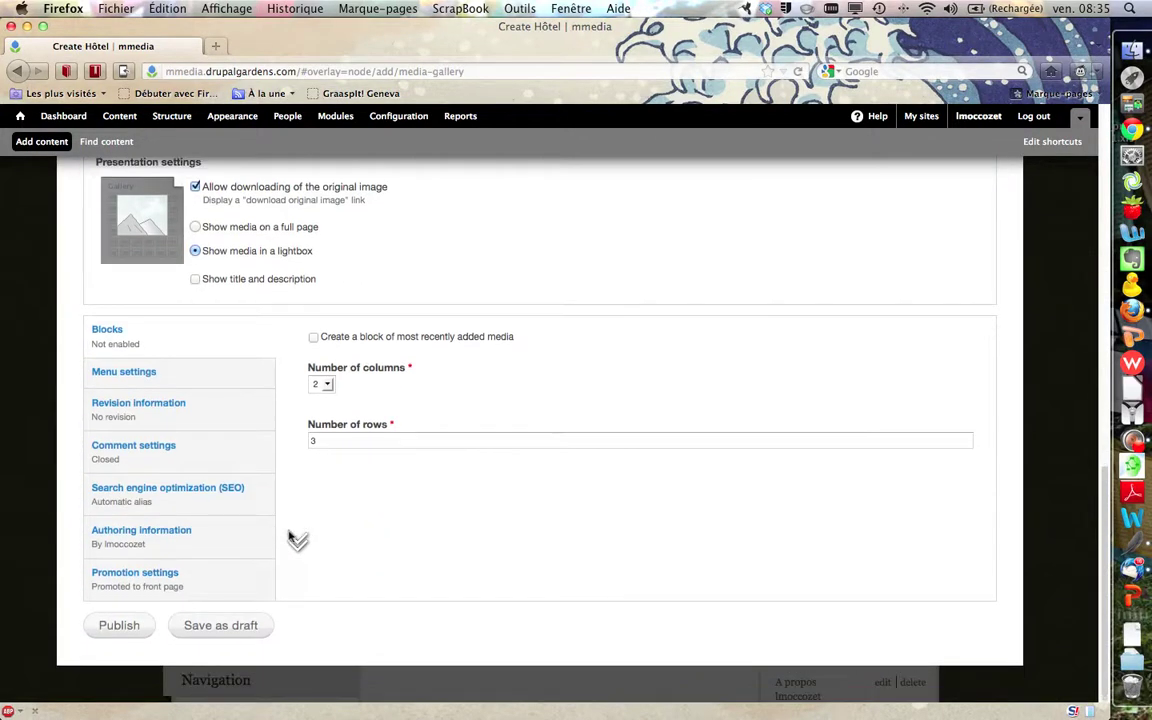
middle_click(369, 460)
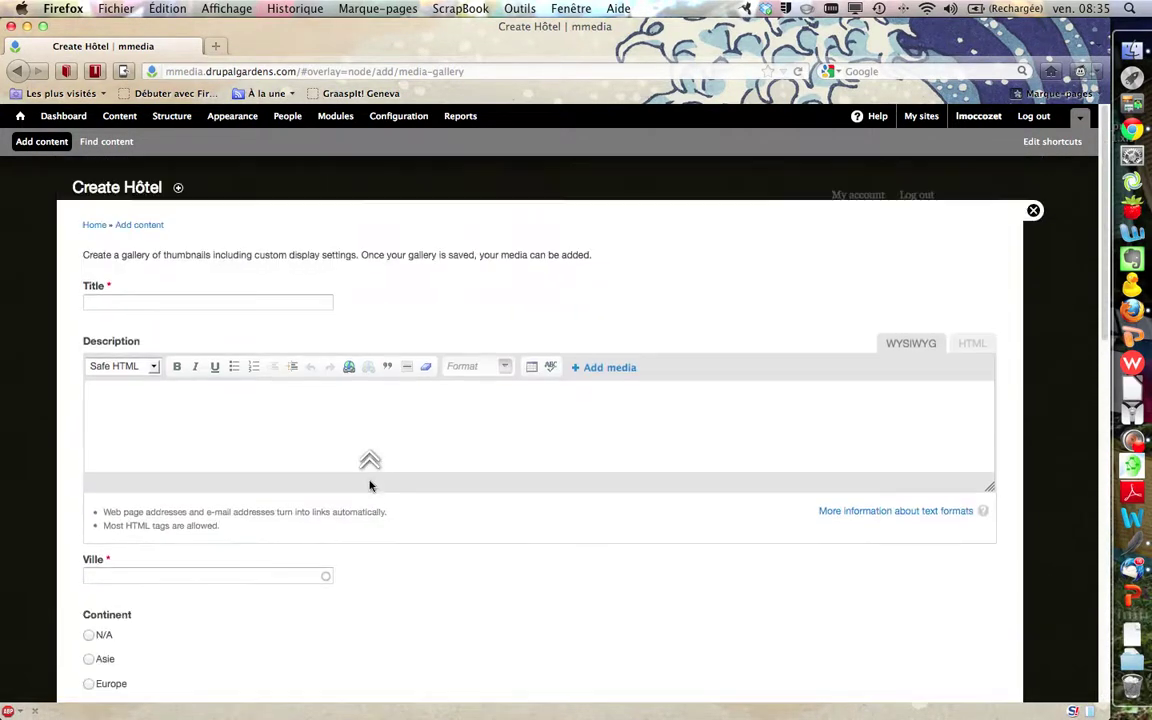
click(1034, 211)
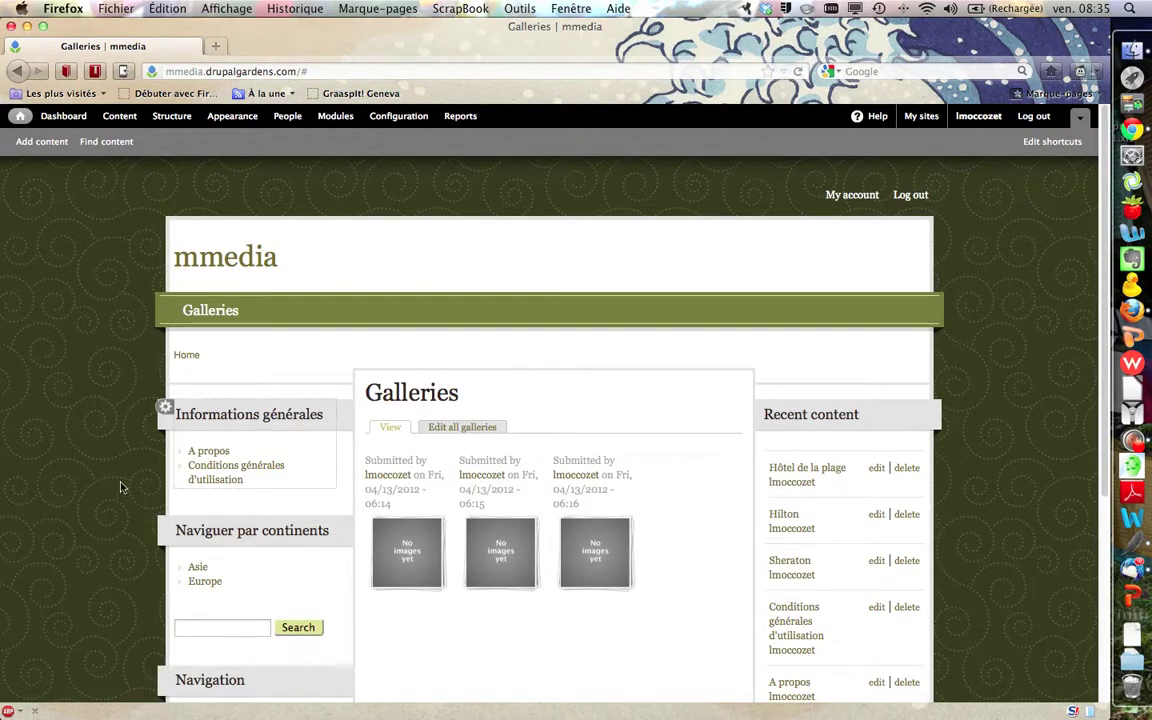
Step: Open the form for adding a new view from the site's views list, ready to enter its name
middle_click(76, 482)
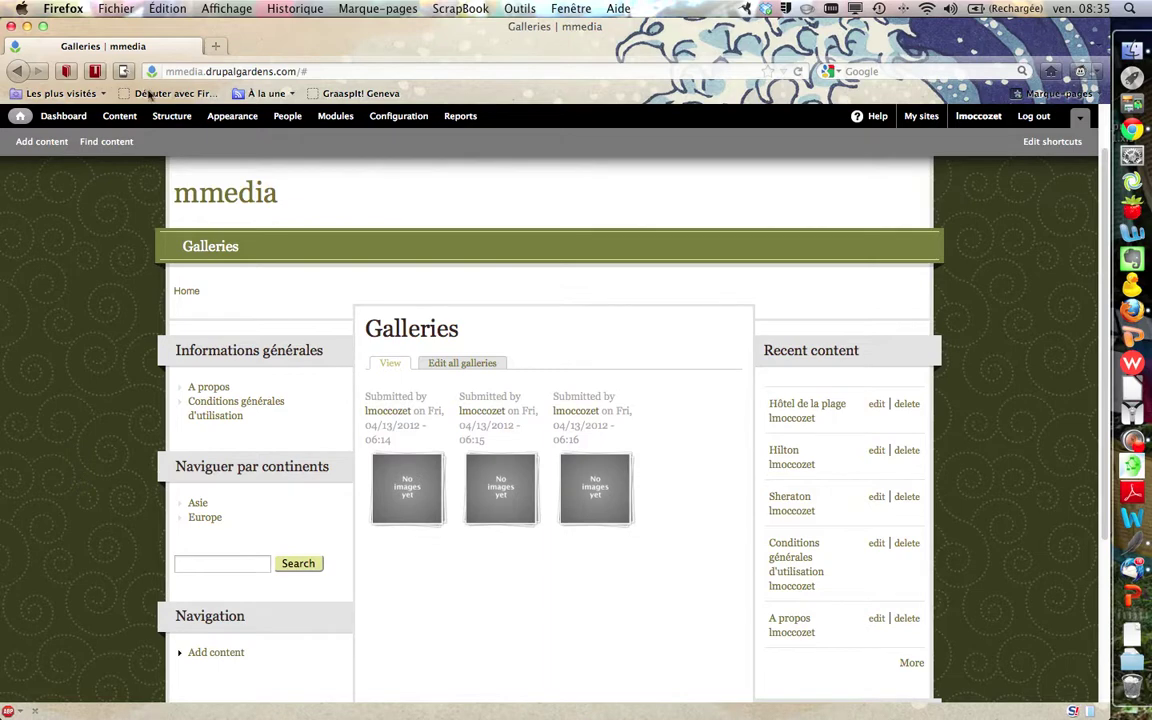
click(172, 116)
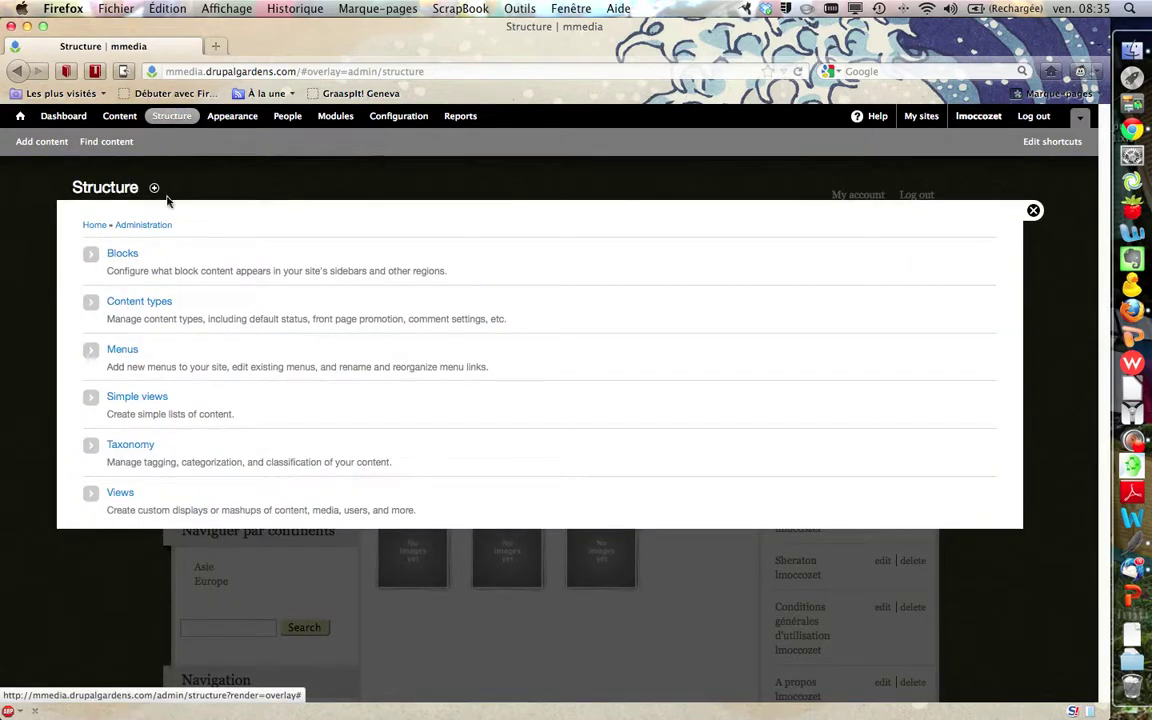
click(120, 494)
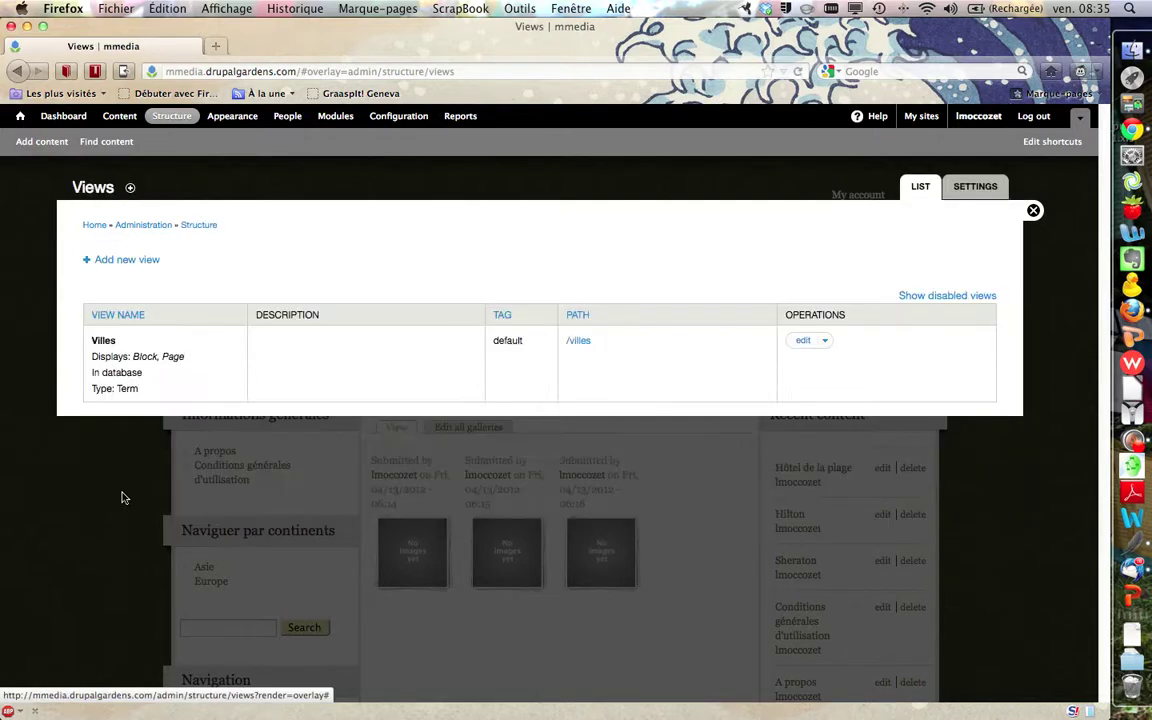
click(140, 262)
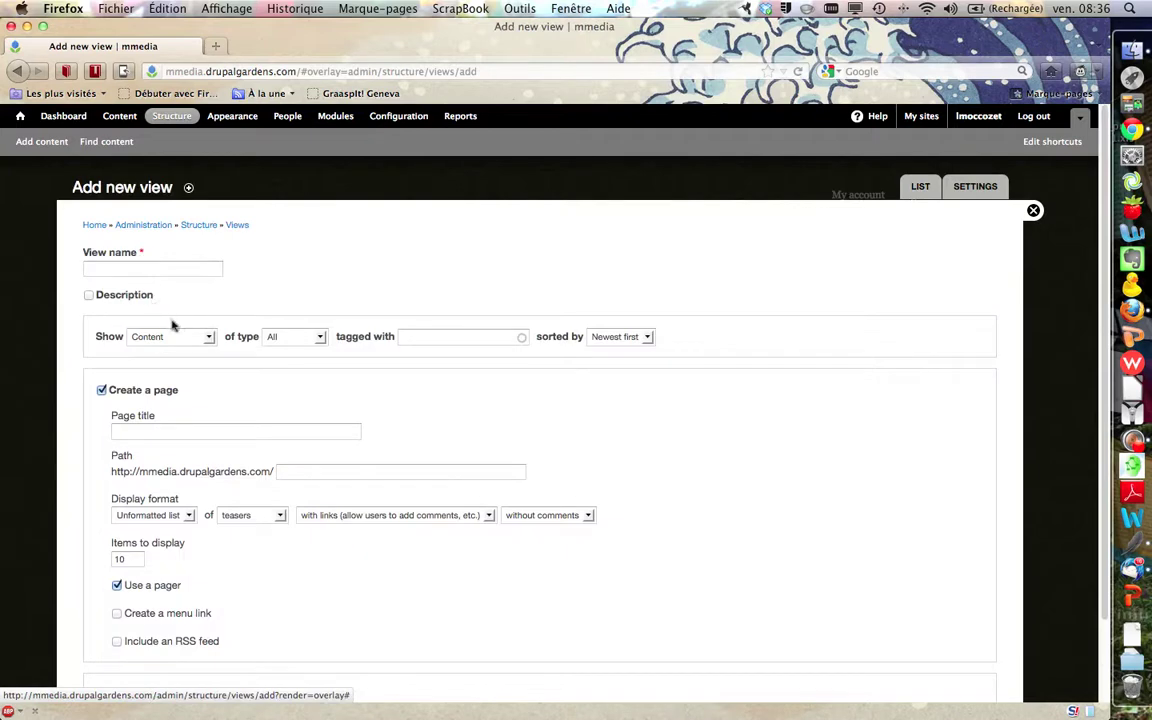
click(151, 267)
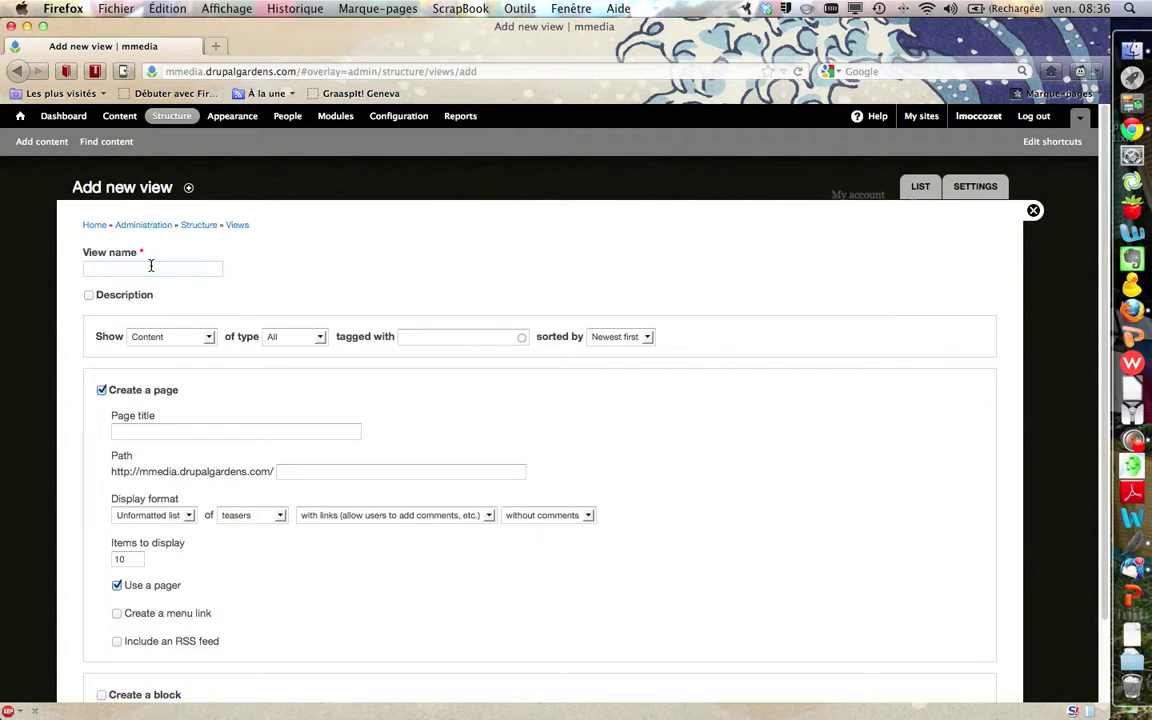
text(Cat)
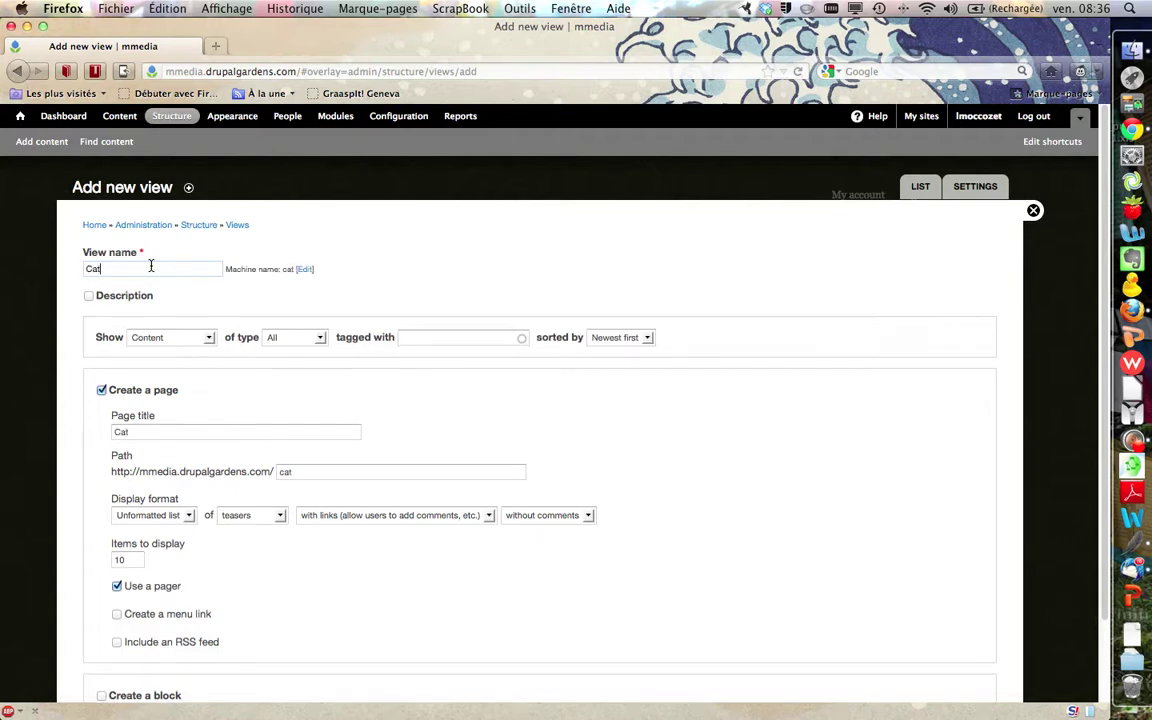
text(égories)
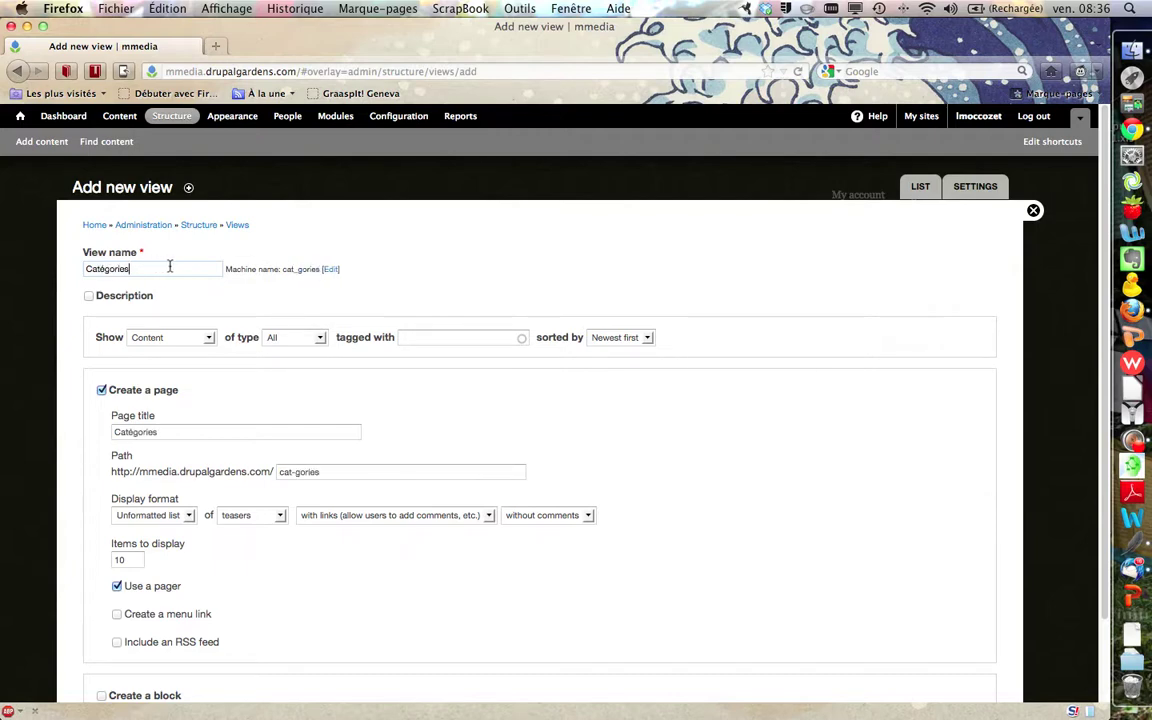
key(BackSpace)
key(BackSpace)
key(BackSpace)
key(BackSpace)
key(BackSpace)
key(BackSpace)
key(BackSpace)
key(BackSpace)
key(BackSpace)
key(BackSpace)
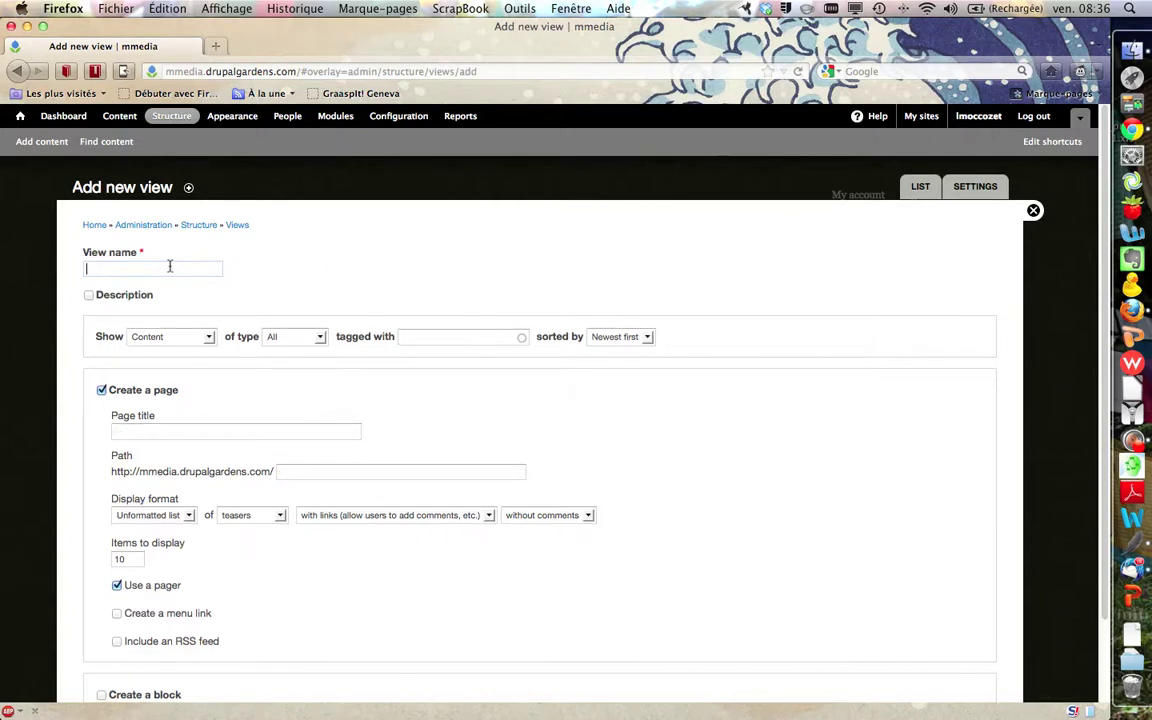
Step: Name the new view Activités and have it show Content of type Hôtel
text(Activités)
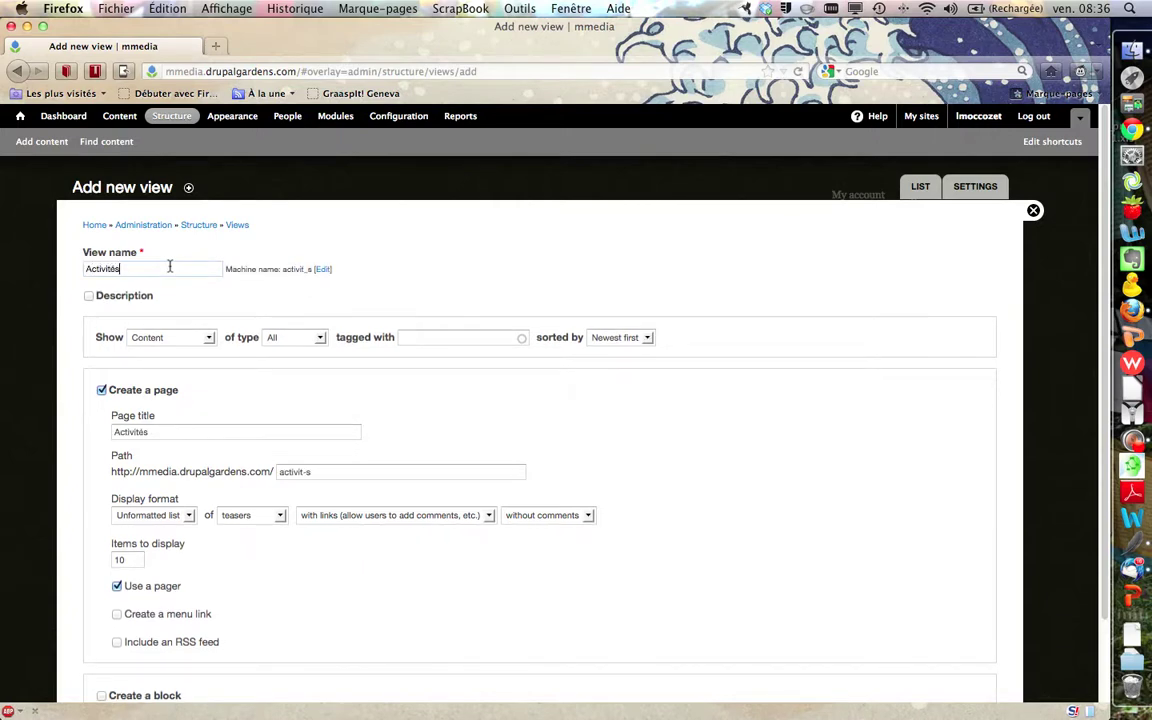
scroll(251, 290, down, 3)
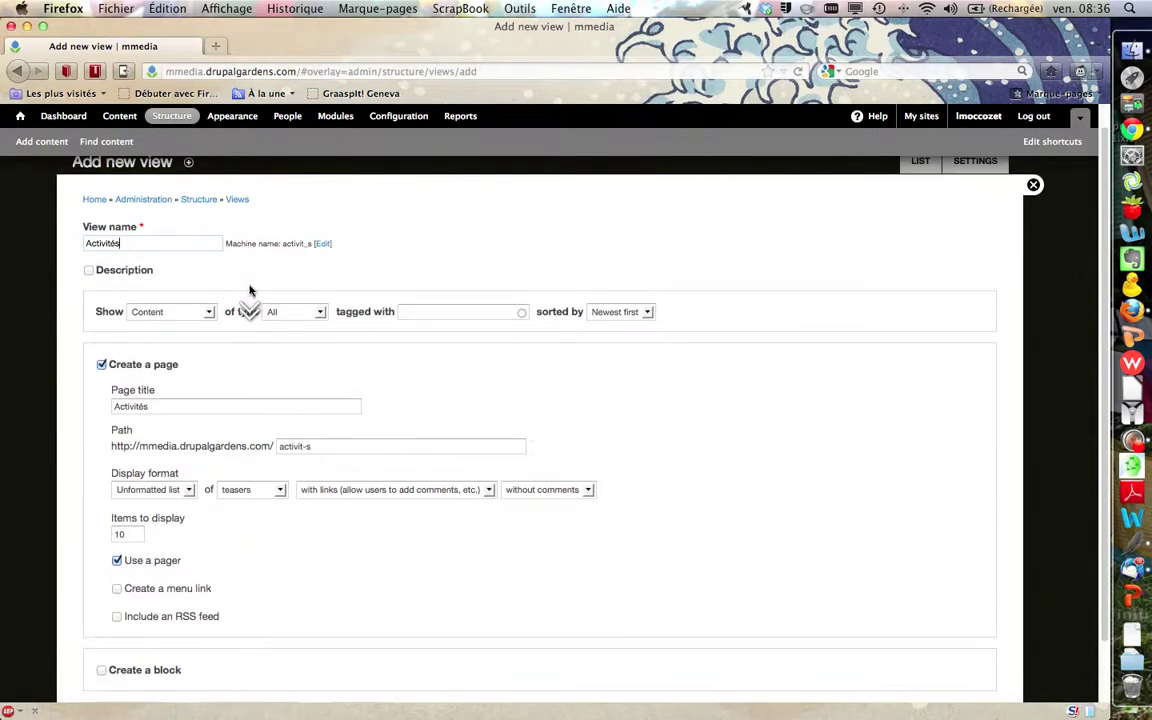
click(199, 302)
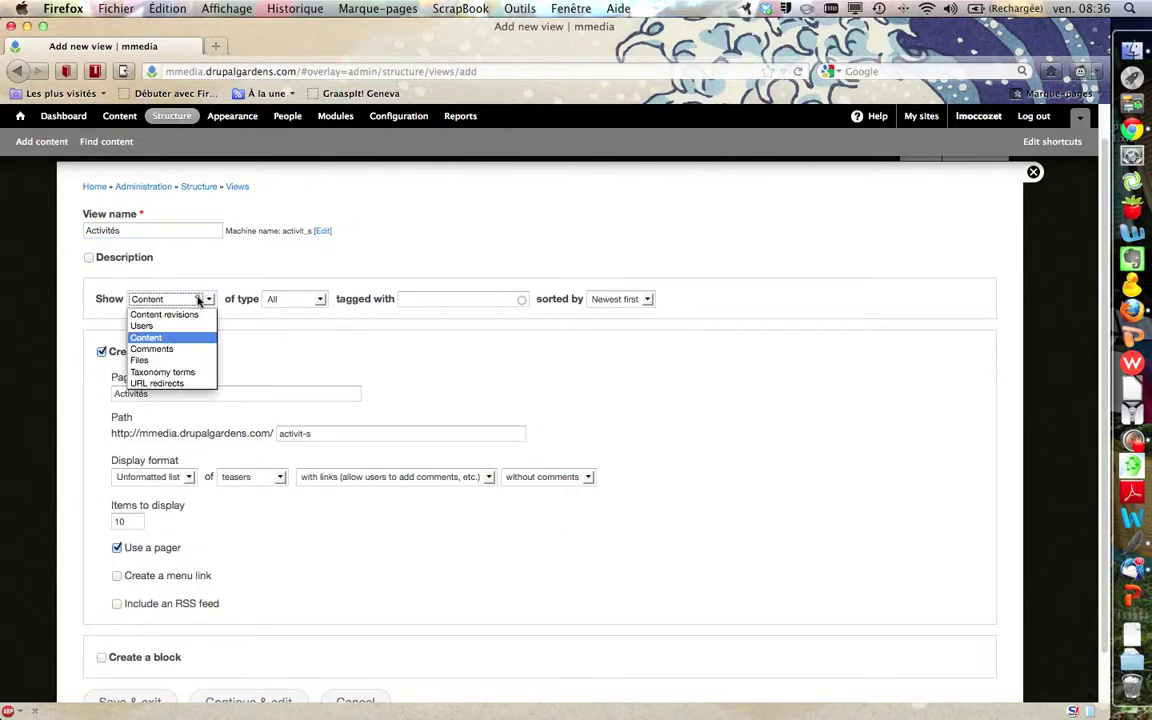
click(176, 338)
click(311, 301)
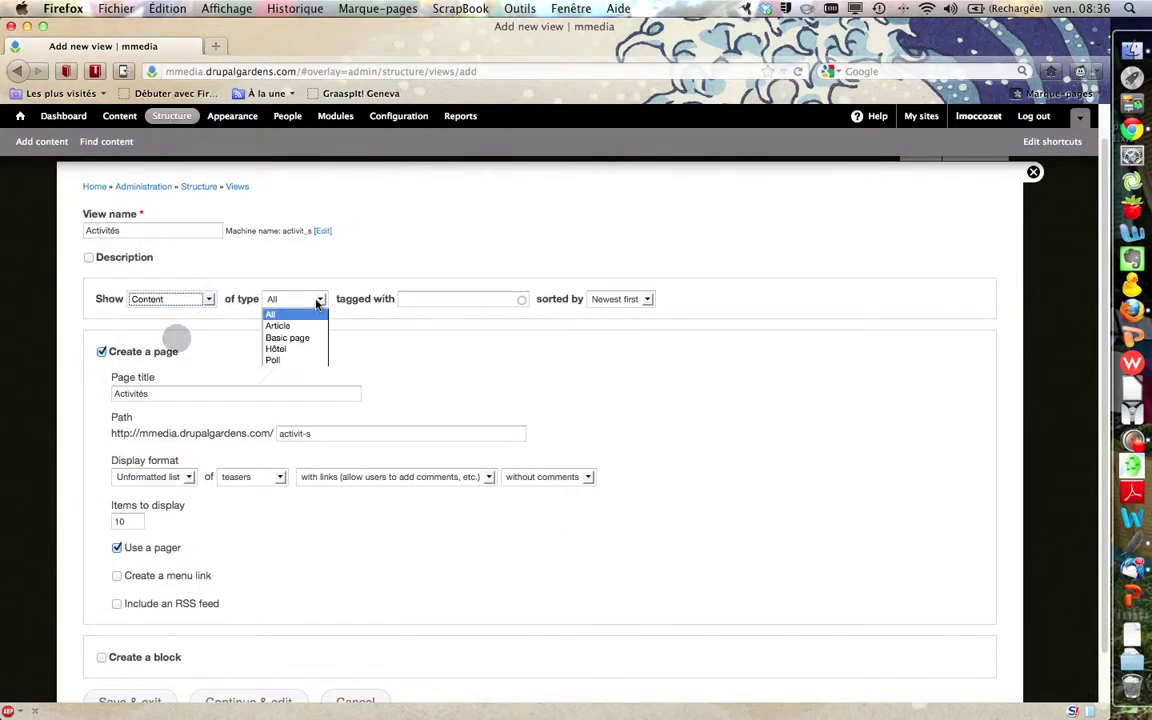
click(306, 350)
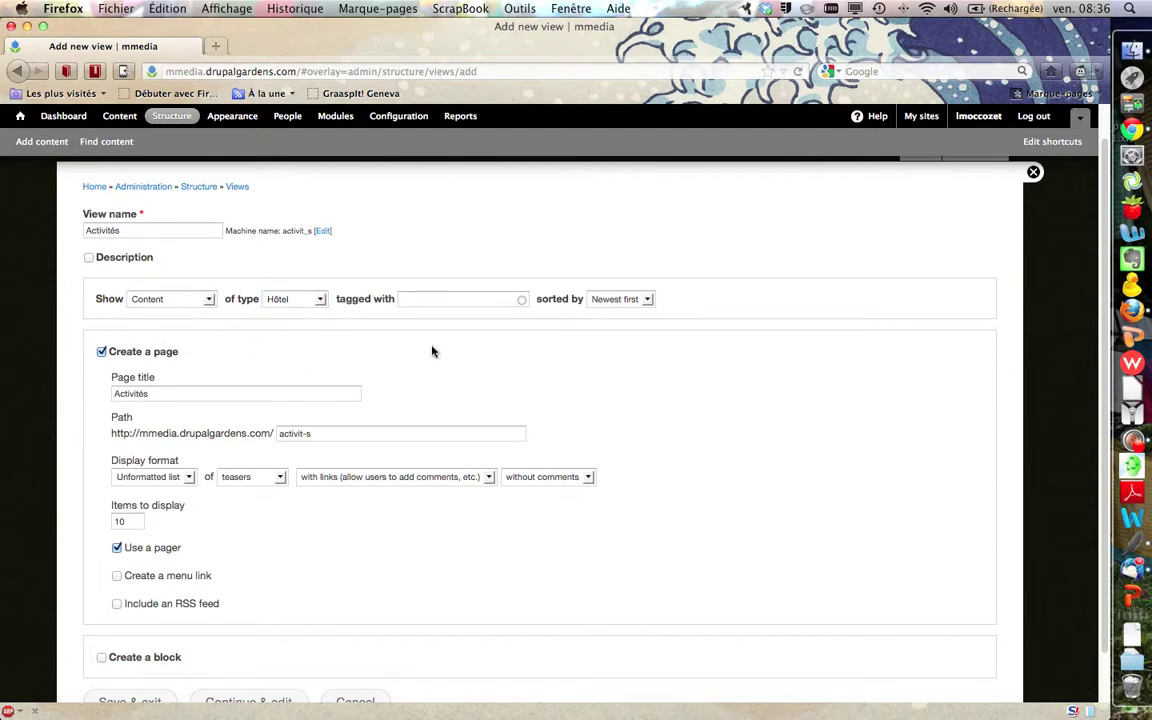
Step: Look over the new view's page options and continue to its detailed edit settings
scroll(432, 351, down, 3)
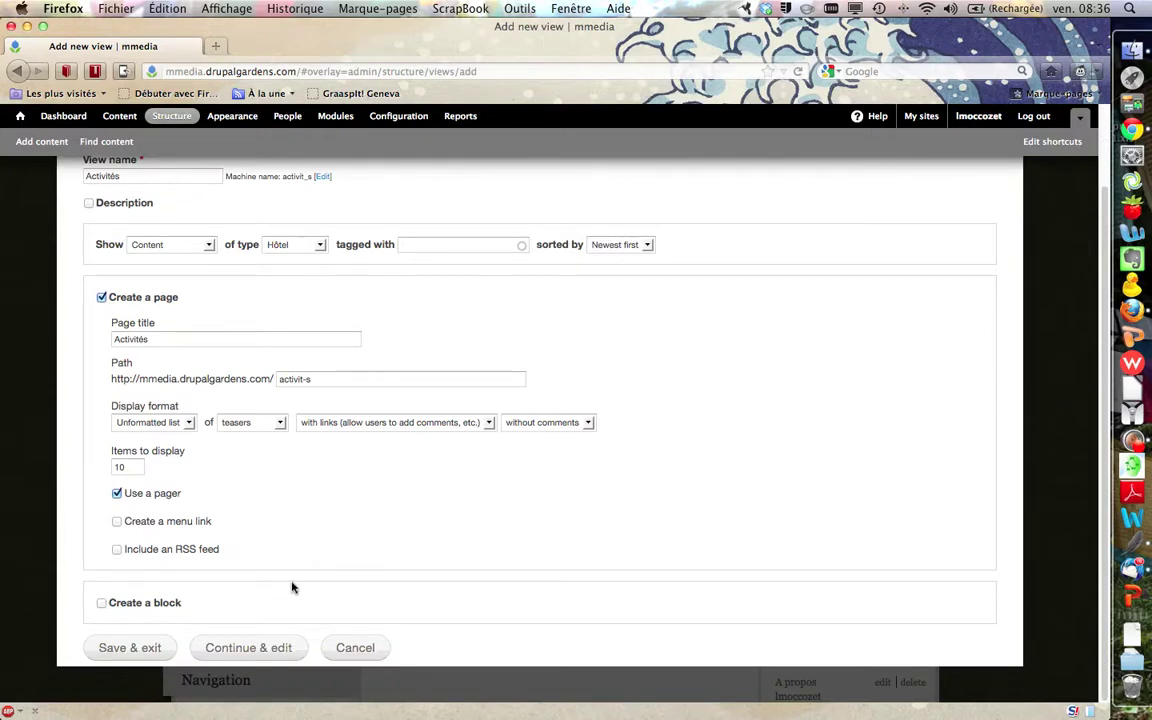
scroll(311, 565, down, 1)
scroll(245, 580, up, 1)
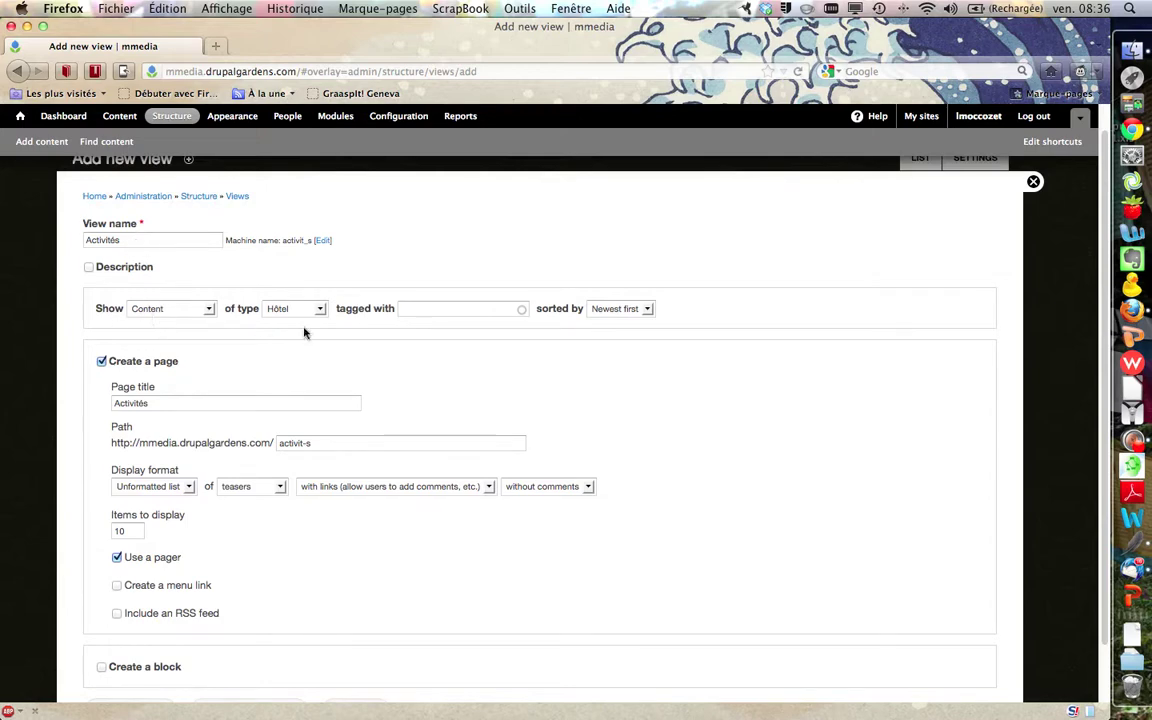
scroll(362, 414, down, 1)
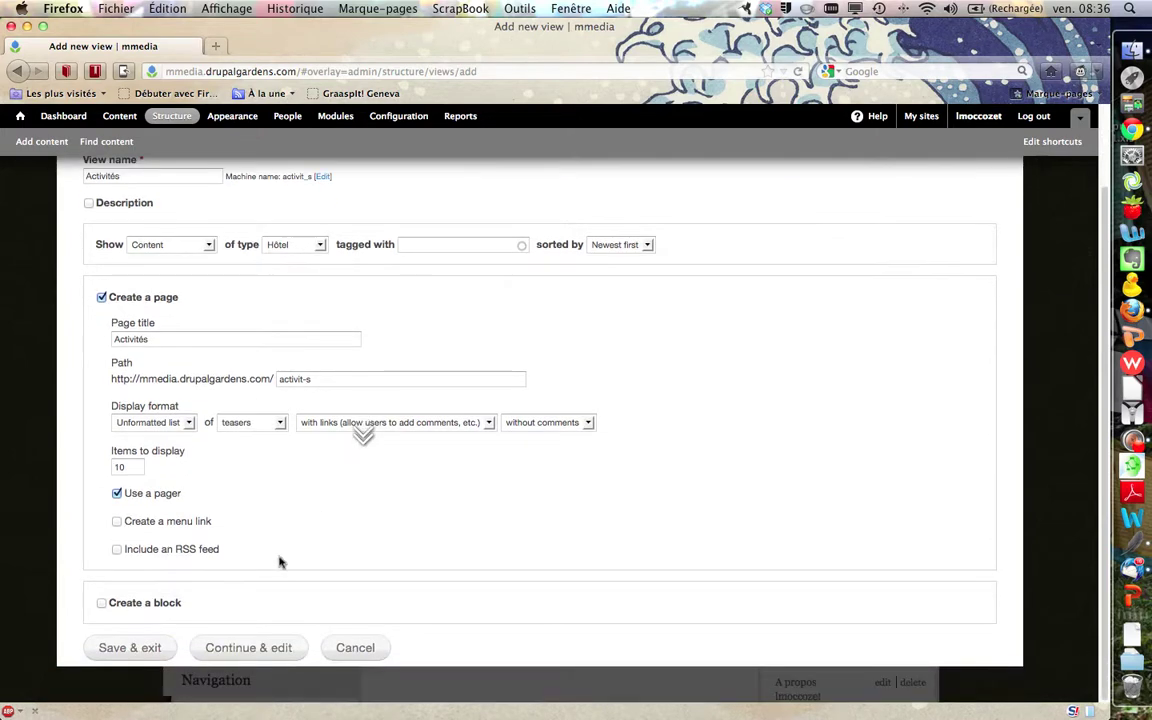
click(249, 648)
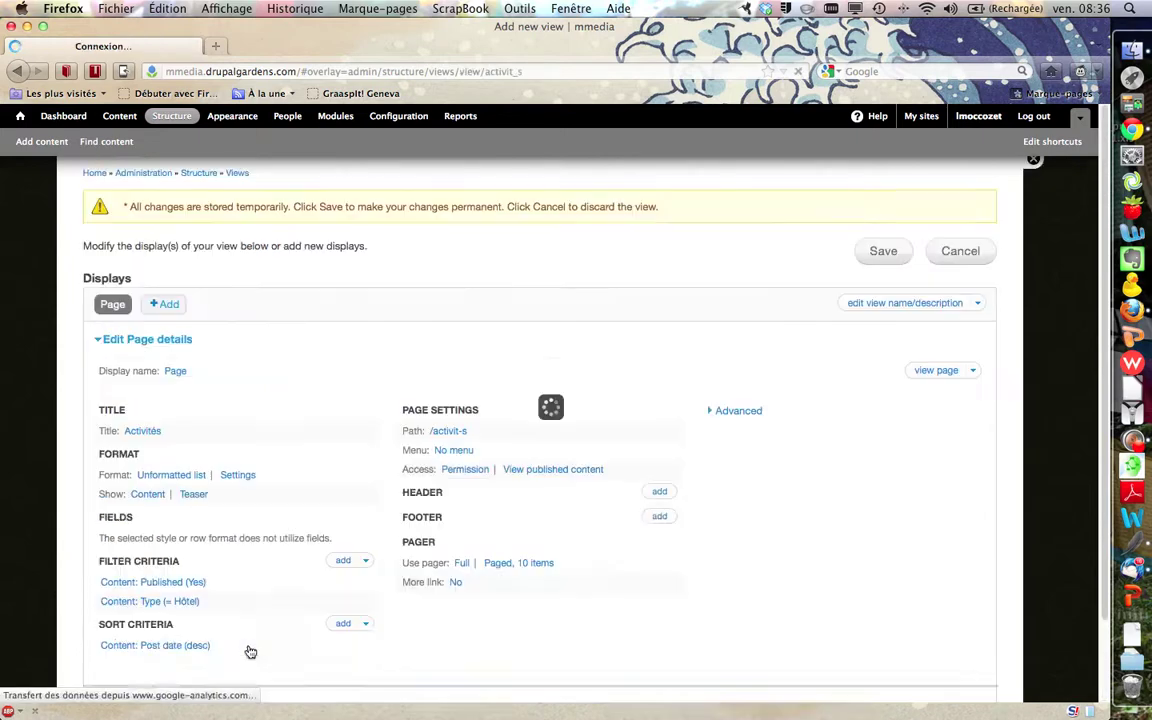
Step: Look over the view's display settings and start adding a filter criterion
scroll(328, 352, down, 3)
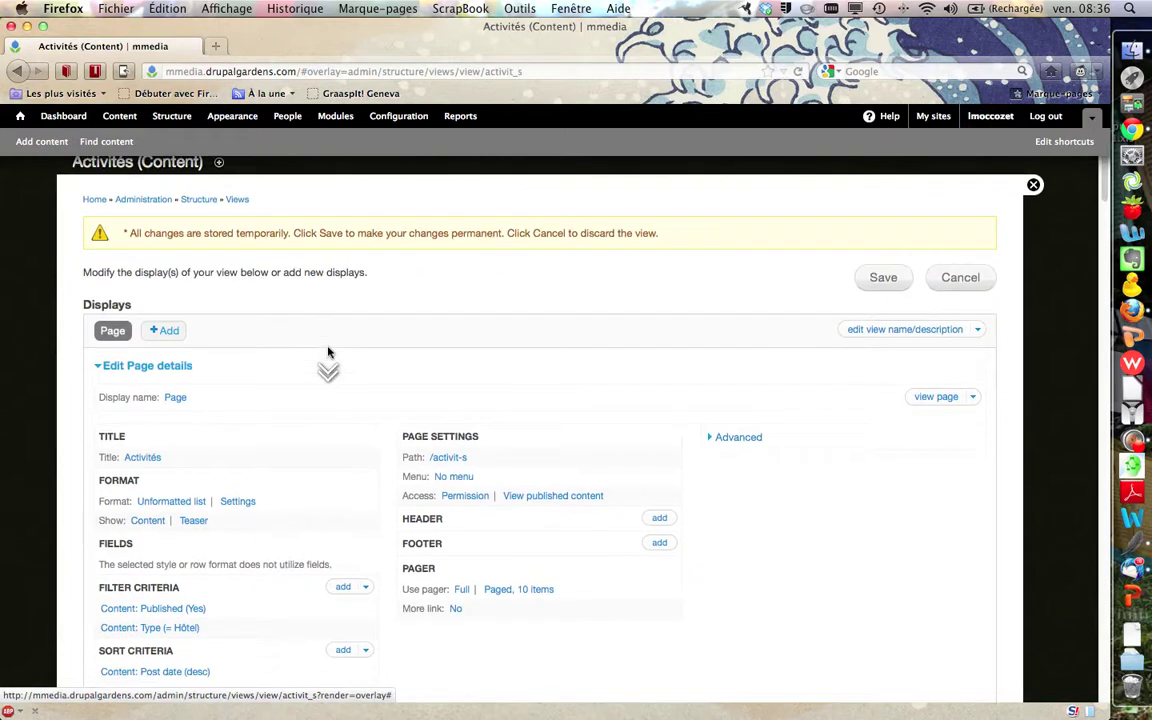
scroll(328, 352, down, 1)
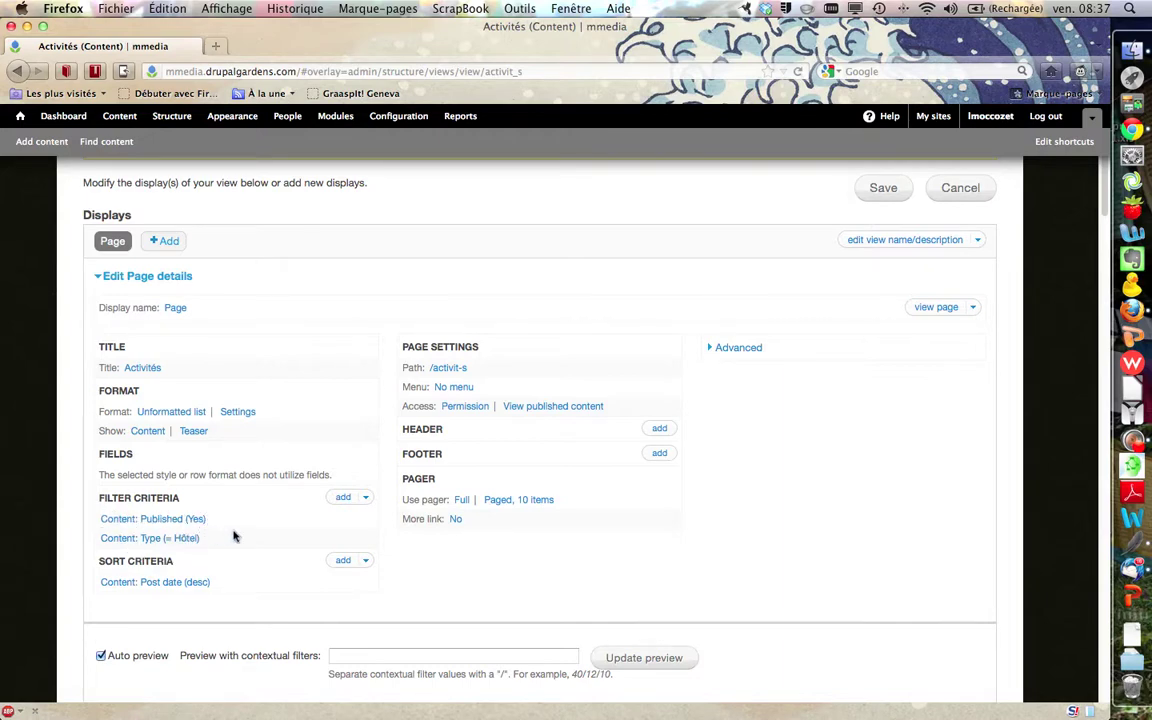
click(344, 500)
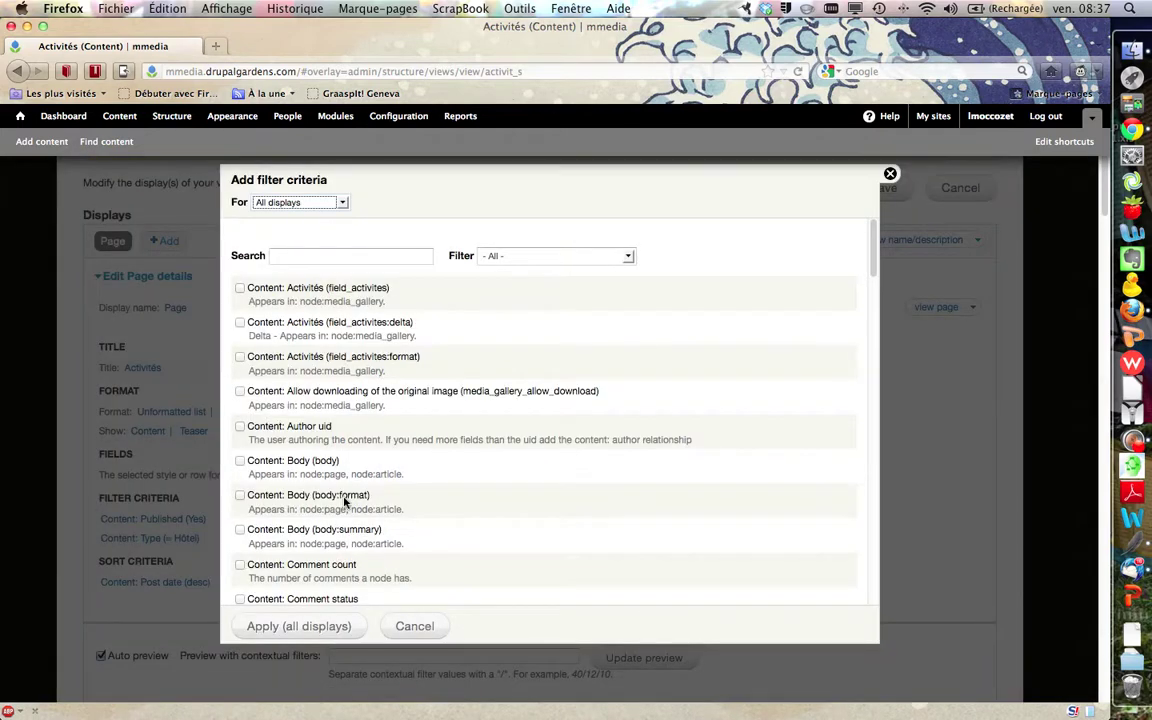
Step: Look through the content fields available as filter criteria for the view
scroll(348, 480, down, 3)
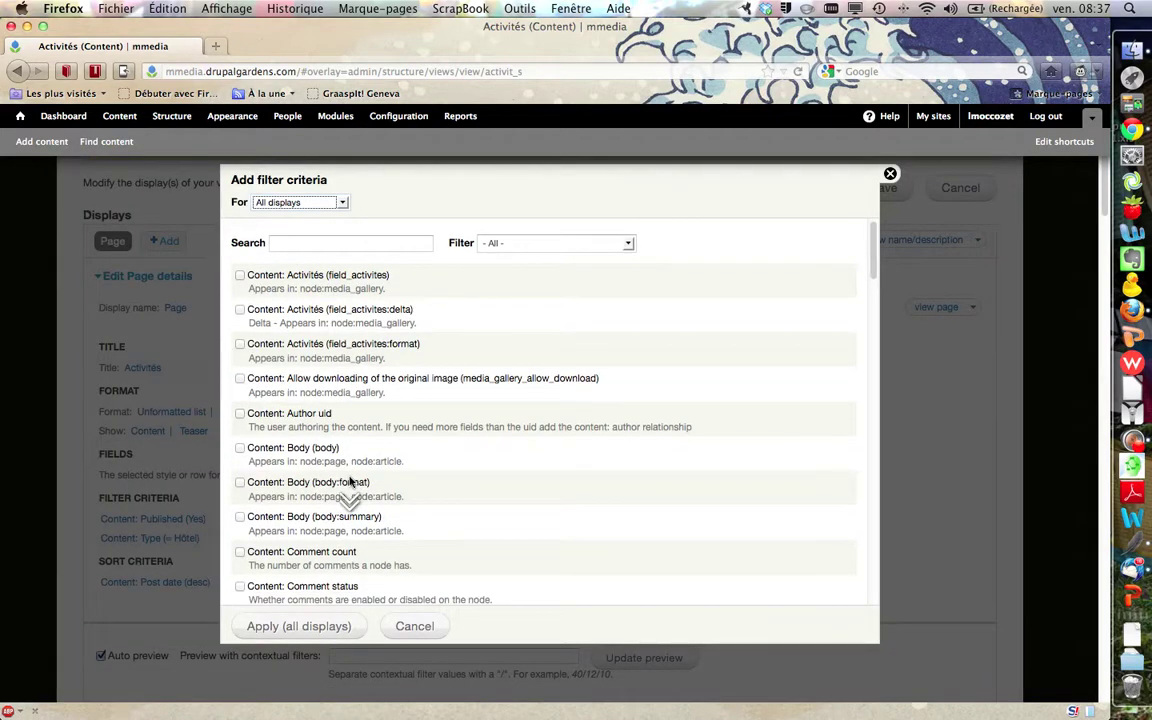
scroll(350, 483, down, 5)
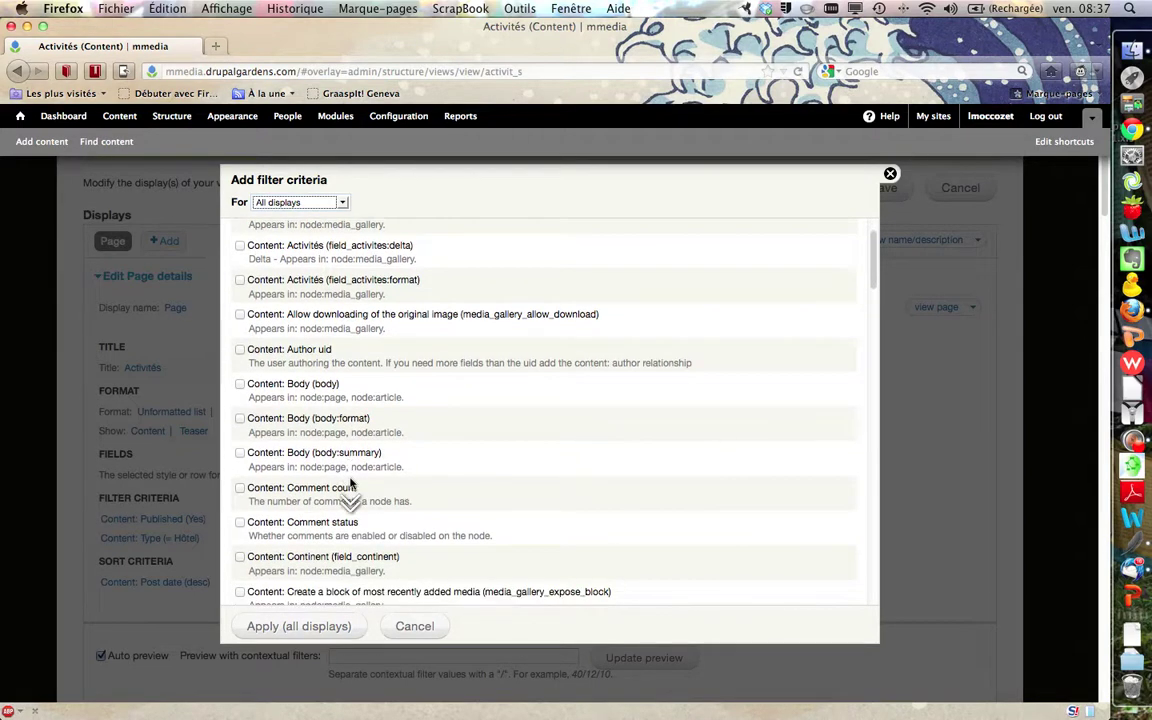
scroll(350, 483, down, 6)
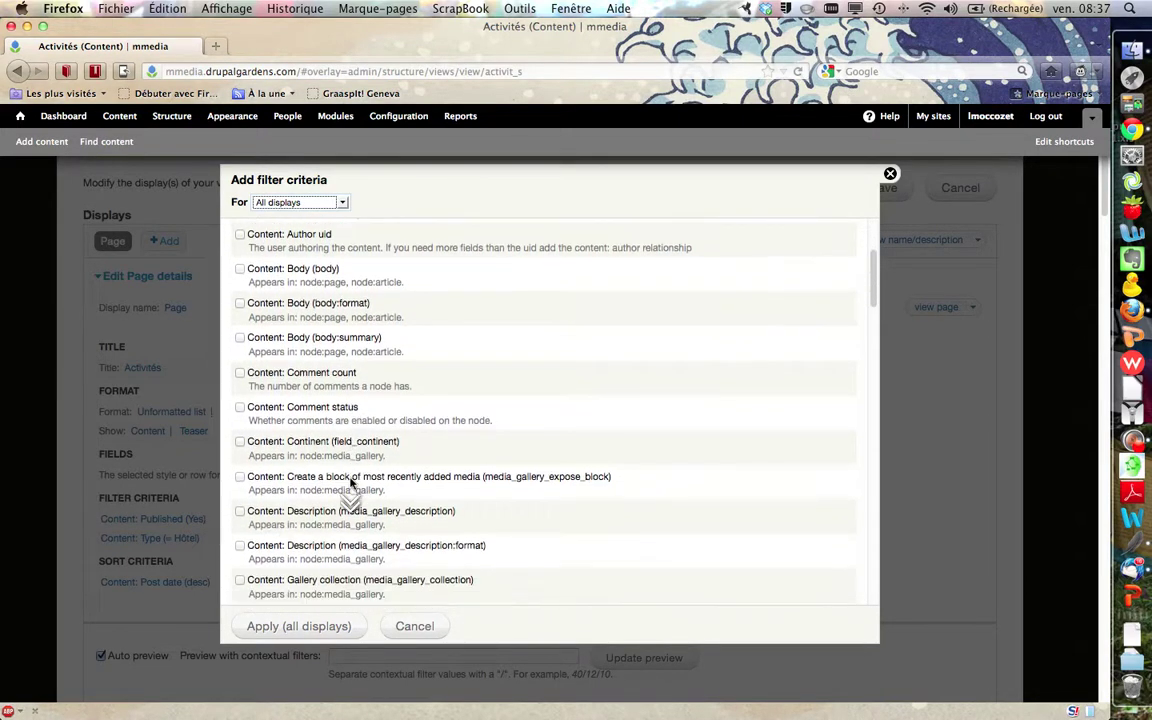
scroll(350, 483, down, 10)
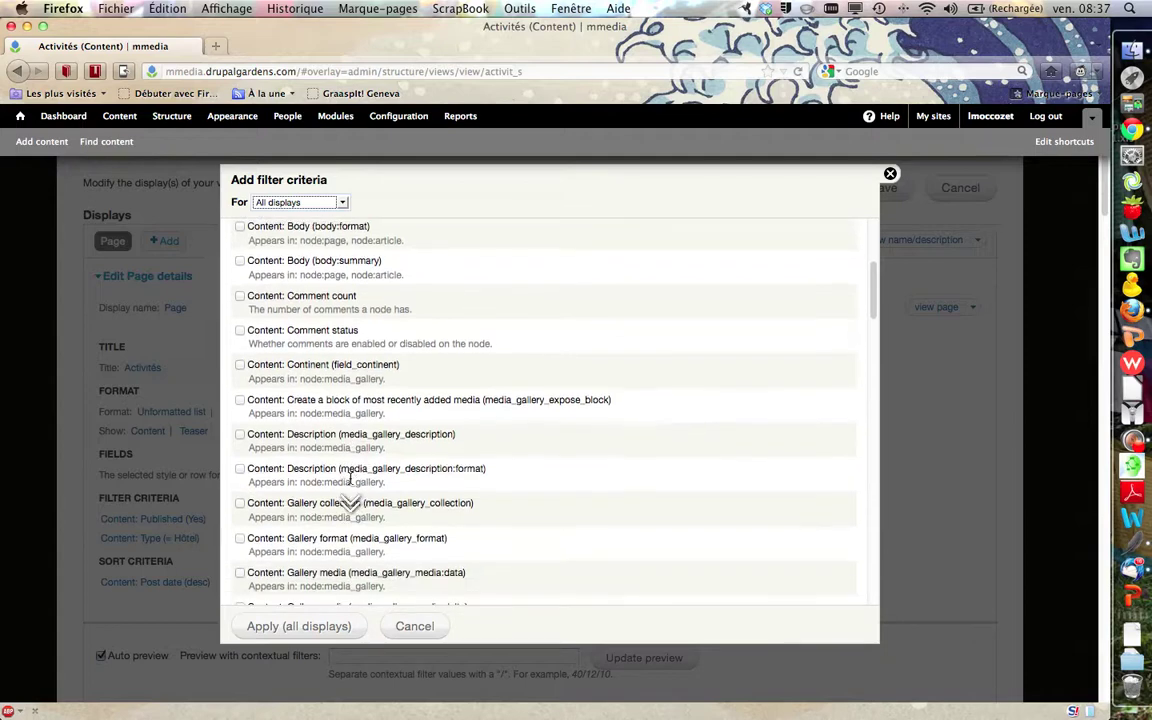
scroll(350, 483, down, 6)
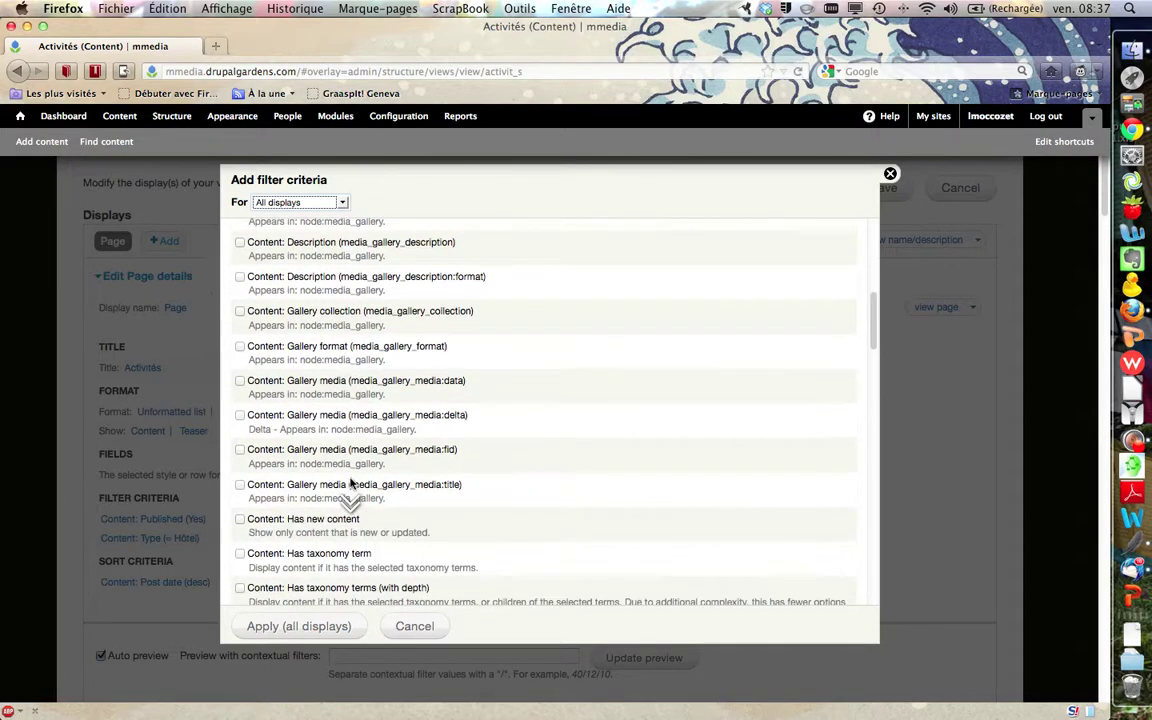
scroll(350, 483, down, 8)
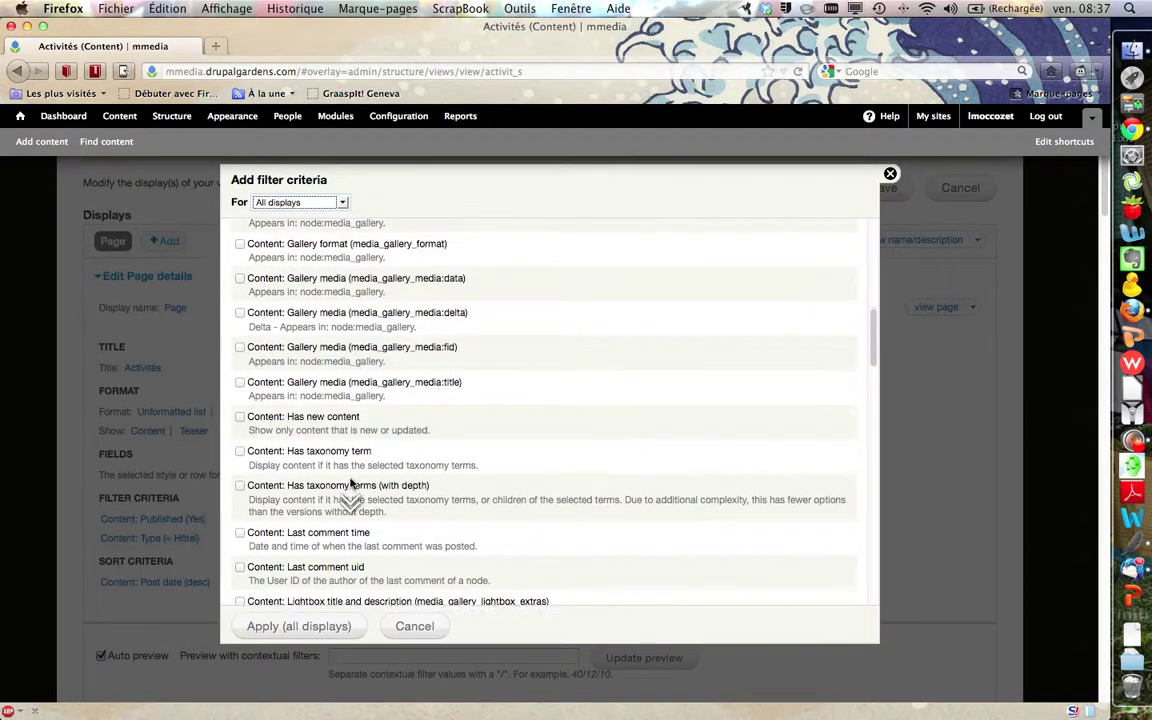
scroll(350, 483, down, 1)
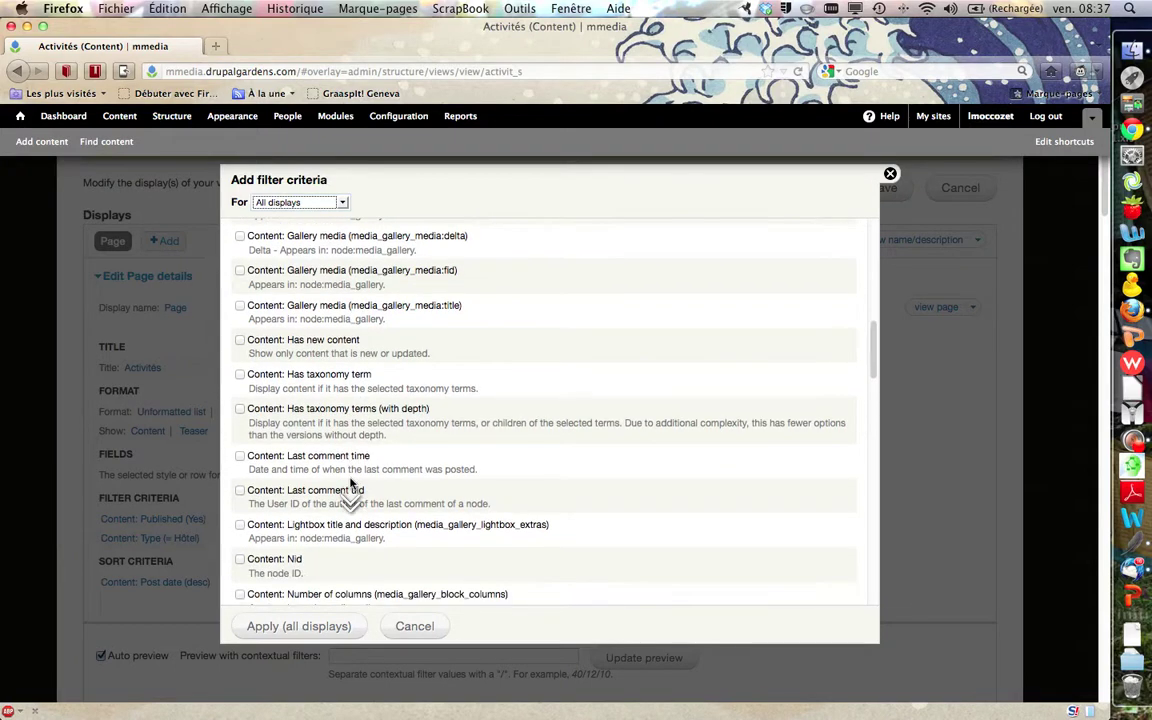
scroll(350, 483, up, 19)
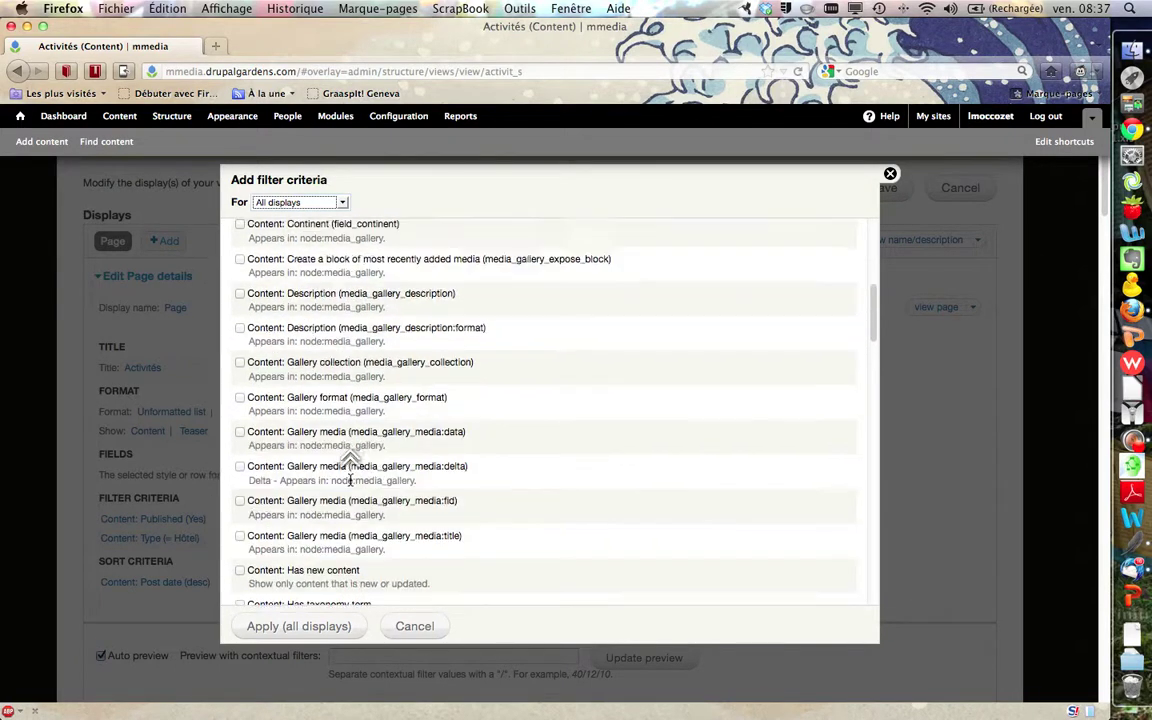
scroll(350, 483, up, 4)
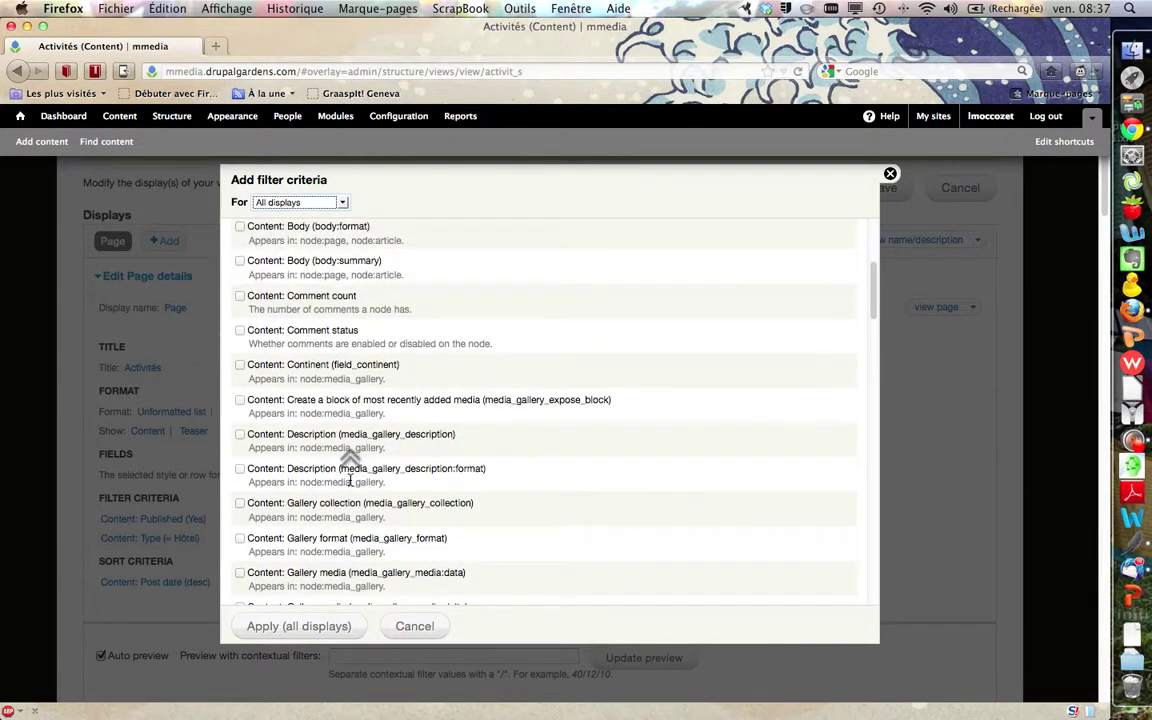
scroll(350, 483, up, 7)
scroll(350, 480, up, 8)
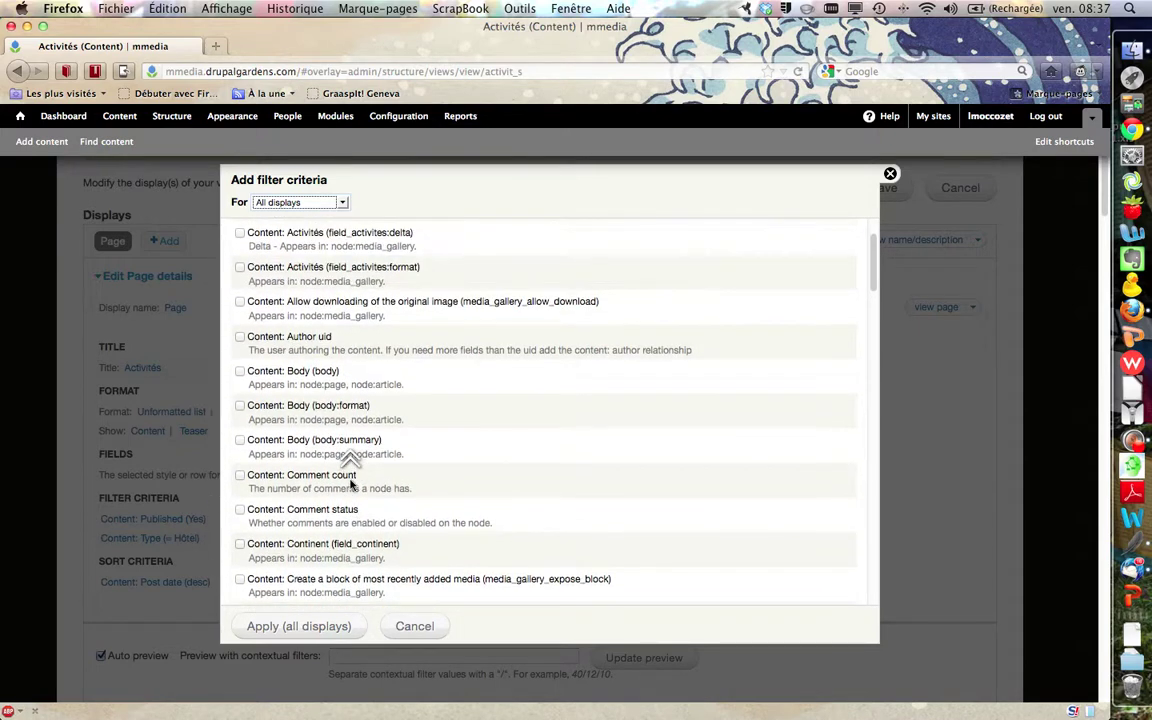
scroll(350, 480, up, 2)
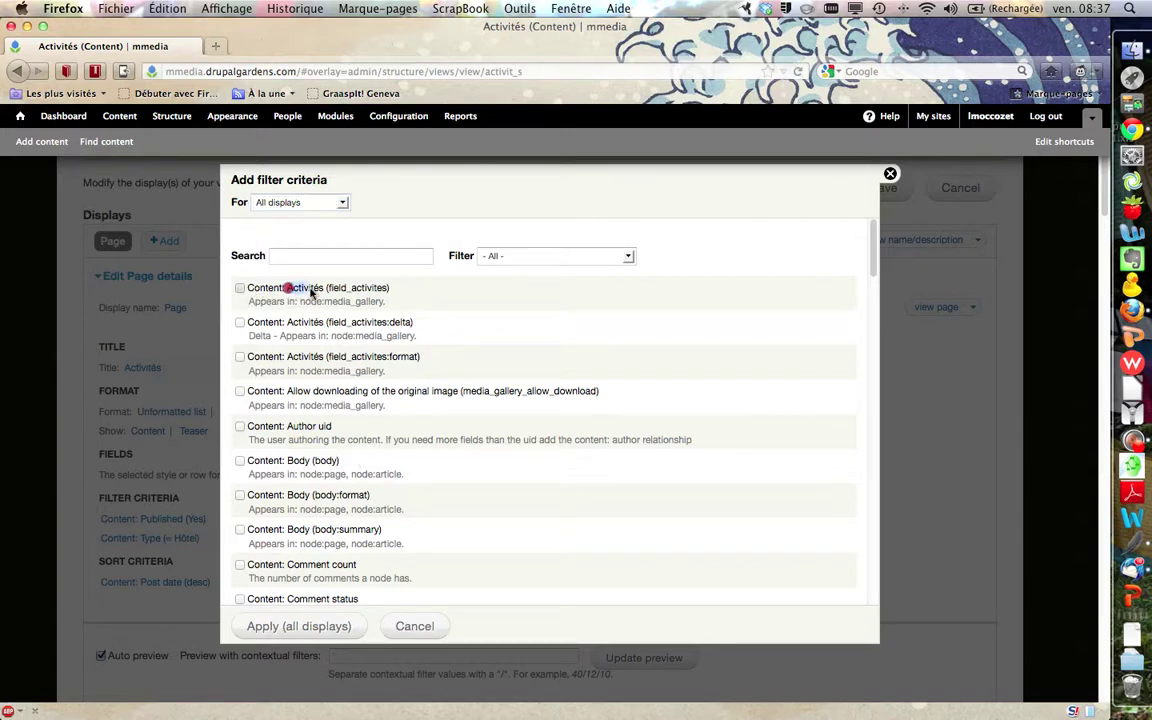
Step: Add Content: Activités (field_activites) as a filter criterion for all displays and proceed to its configuration
drag(288, 291, 394, 296)
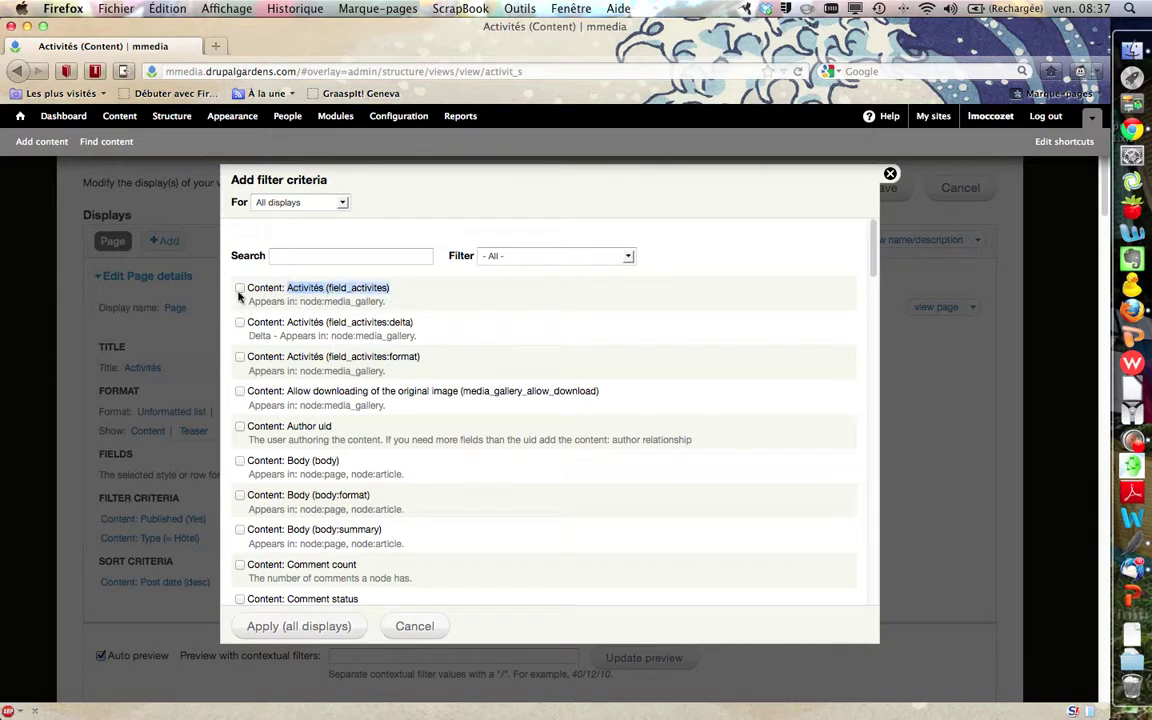
click(240, 288)
click(431, 310)
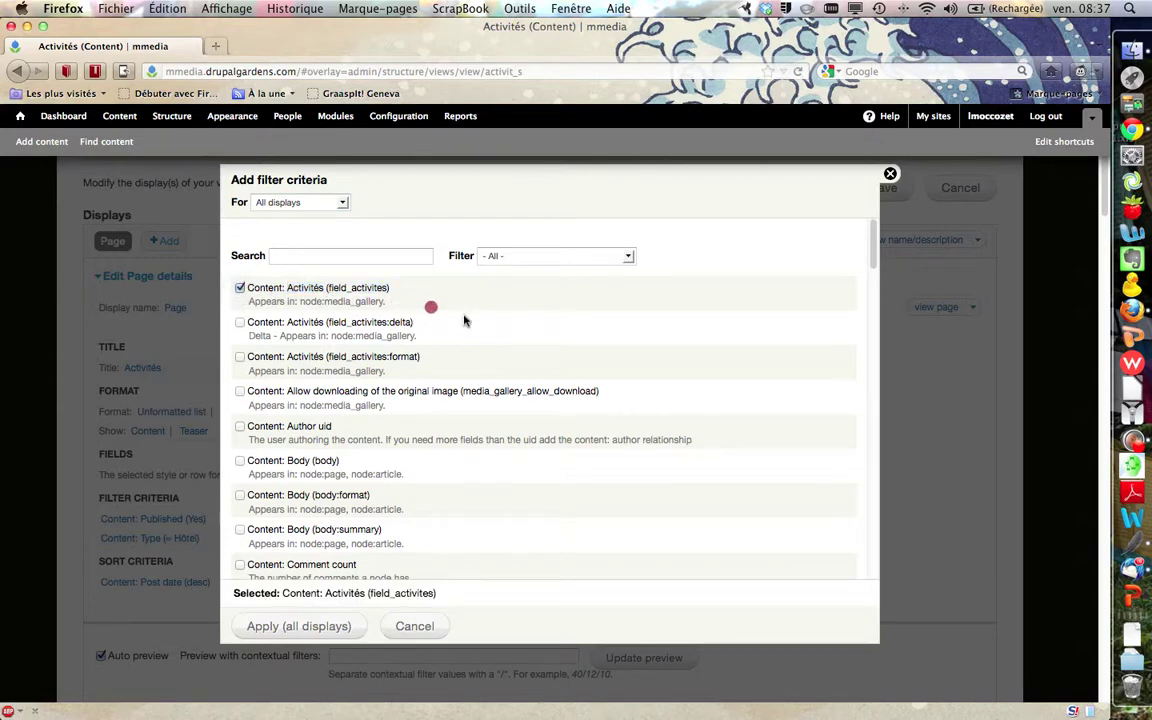
scroll(465, 330, down, 1)
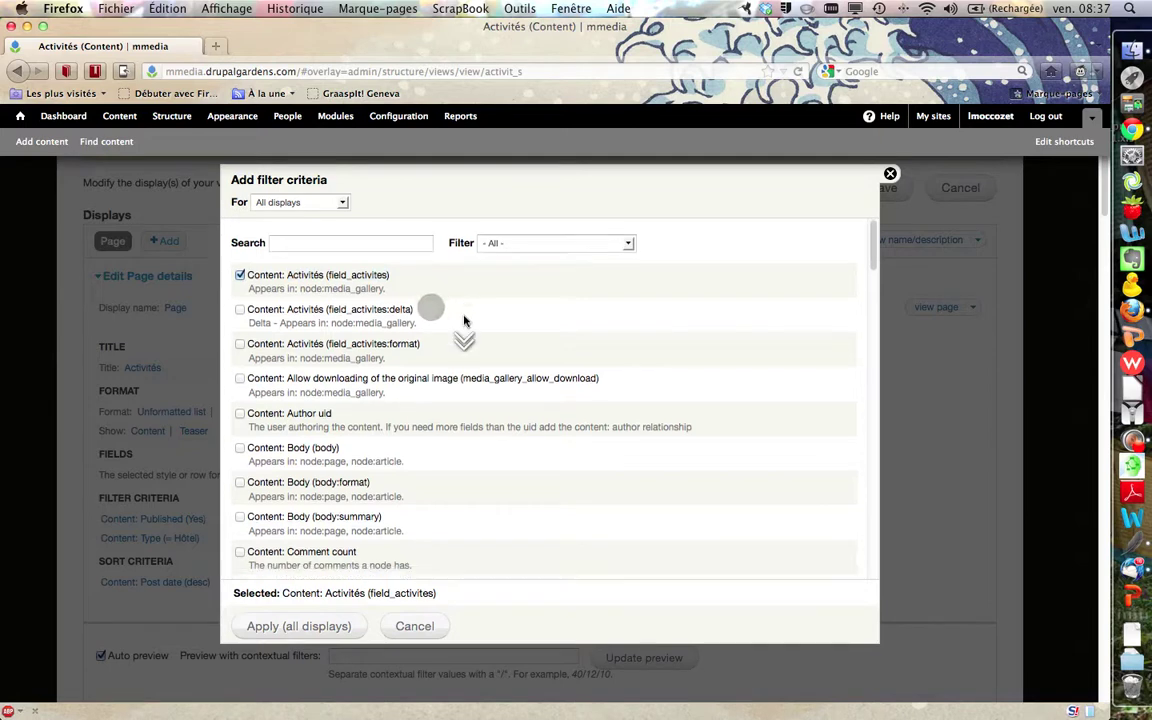
click(306, 630)
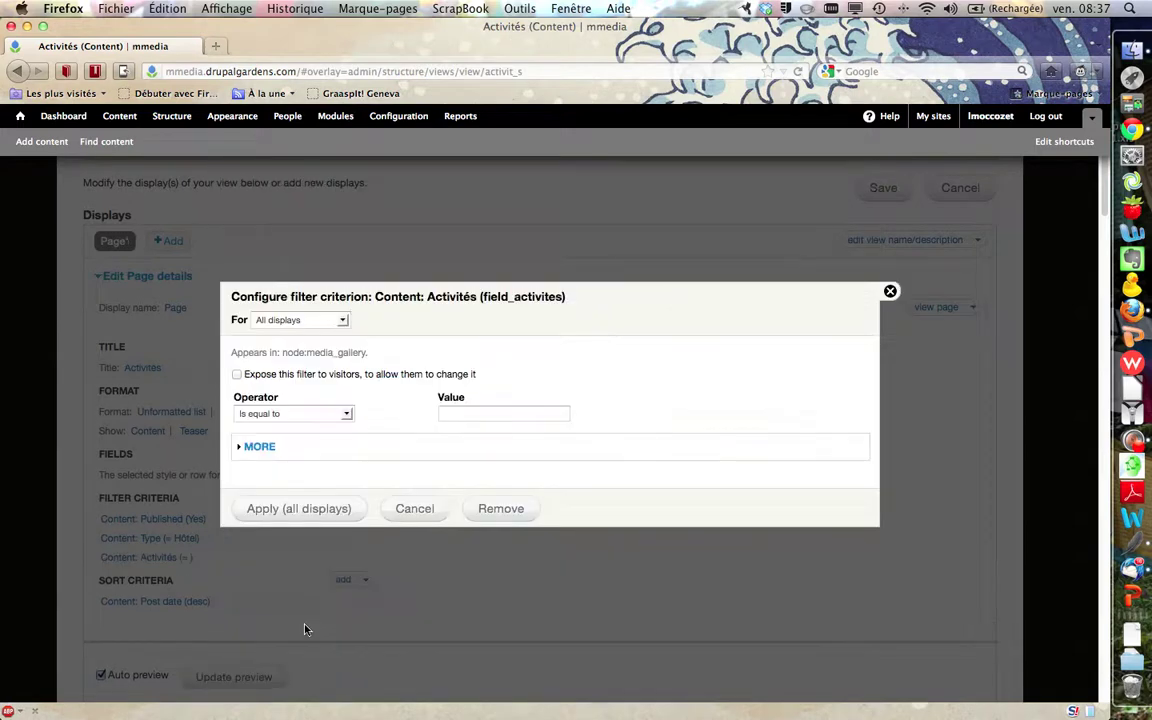
Step: Expose the Activités filter to visitors with the operator Is equal to and an empty value, applied to all displays
click(238, 375)
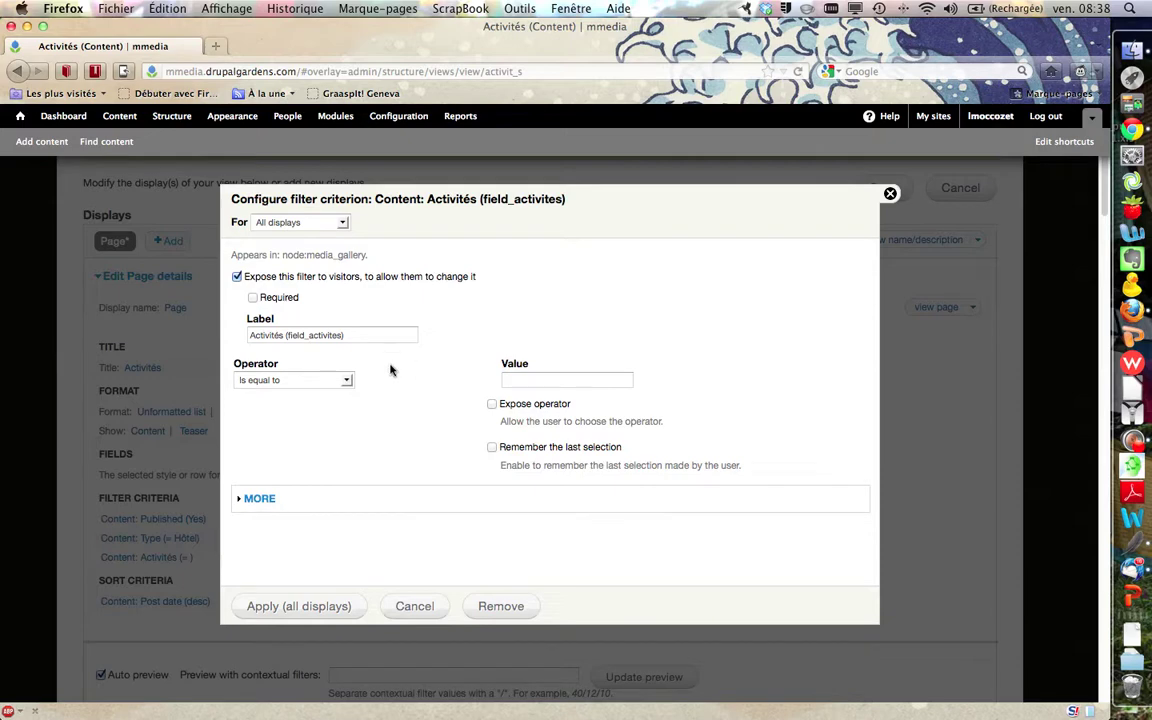
click(513, 378)
click(346, 380)
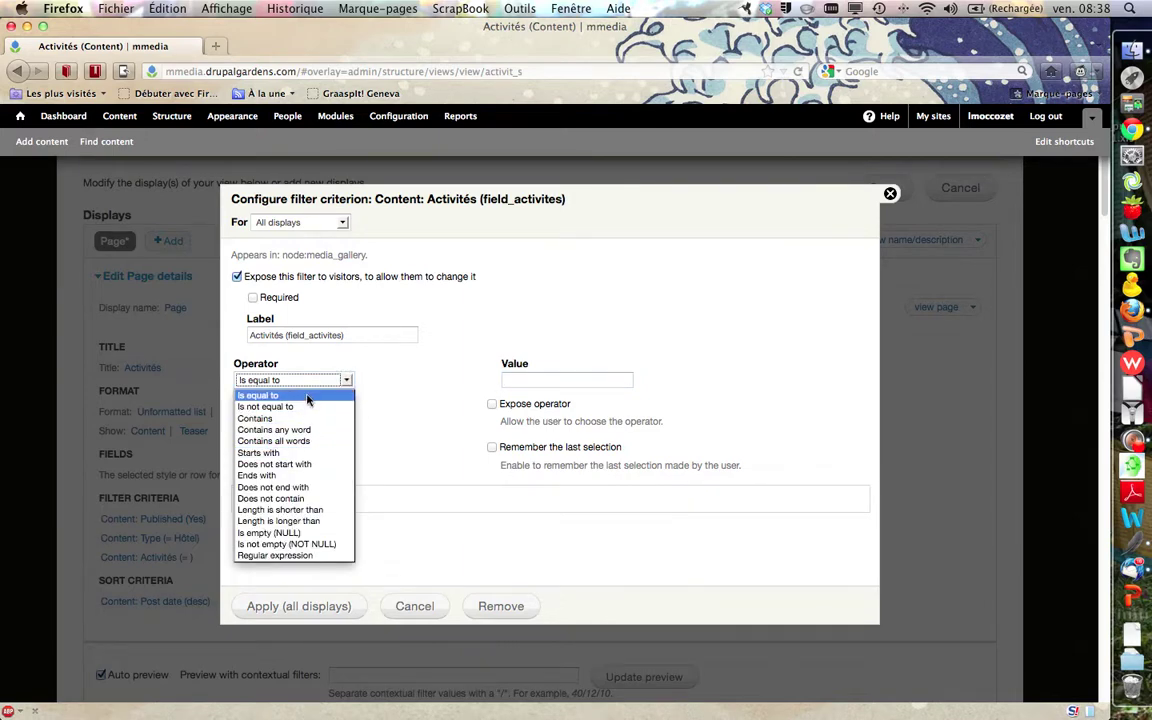
click(307, 395)
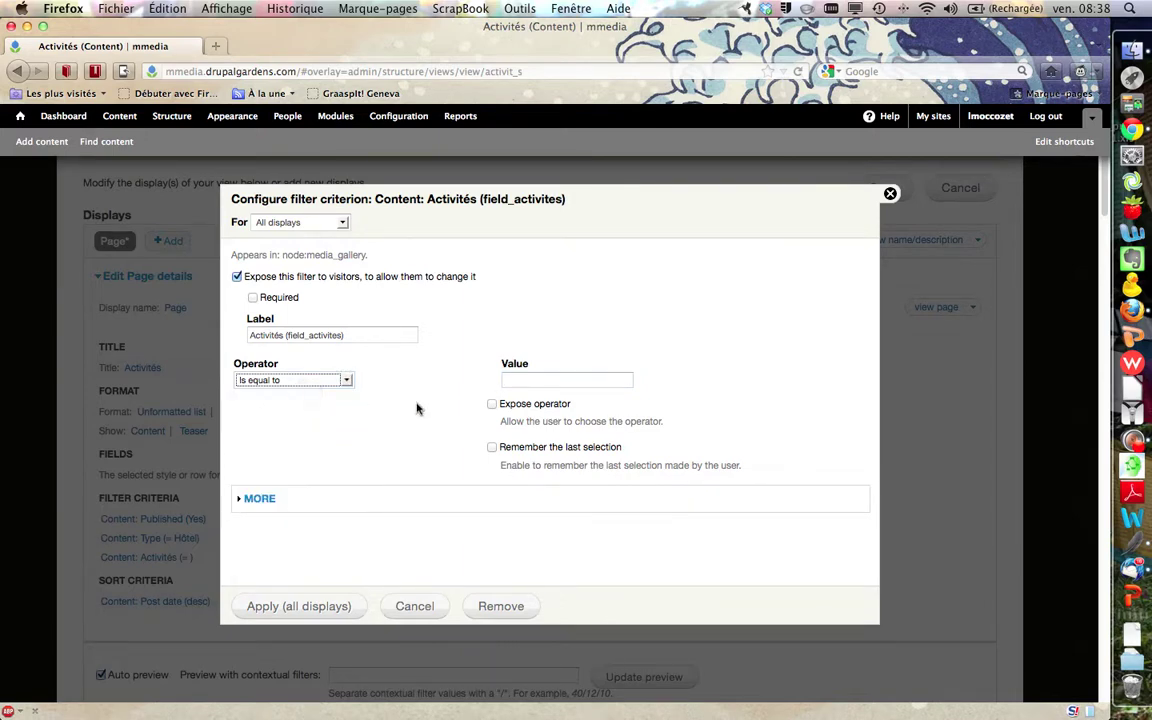
click(512, 381)
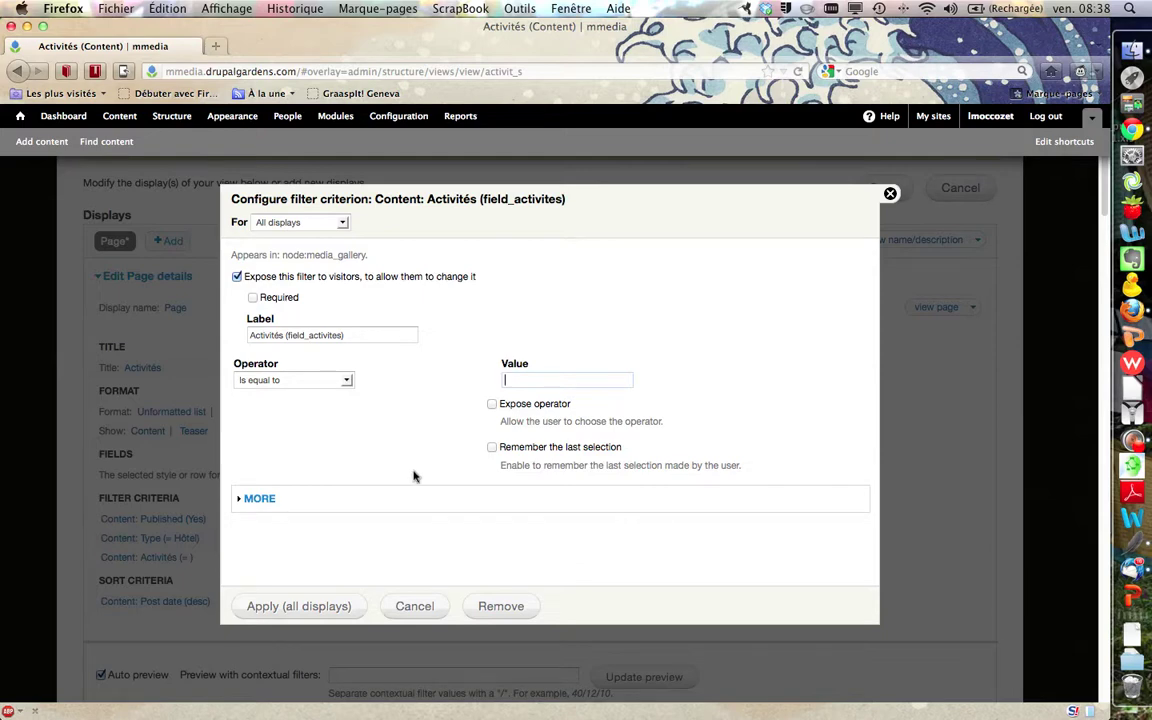
click(307, 608)
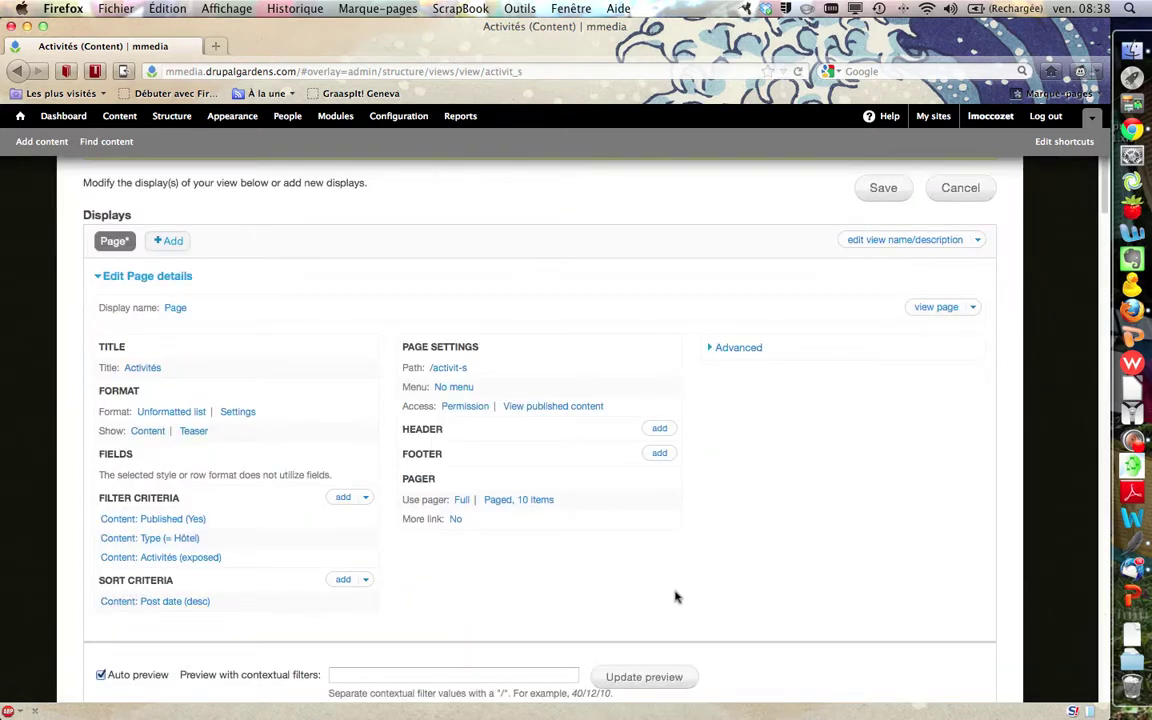
Step: Look over the view's settings and its preview with the exposed Activités filter and the hotel teasers
scroll(697, 555, down, 2)
scroll(697, 555, down, 3)
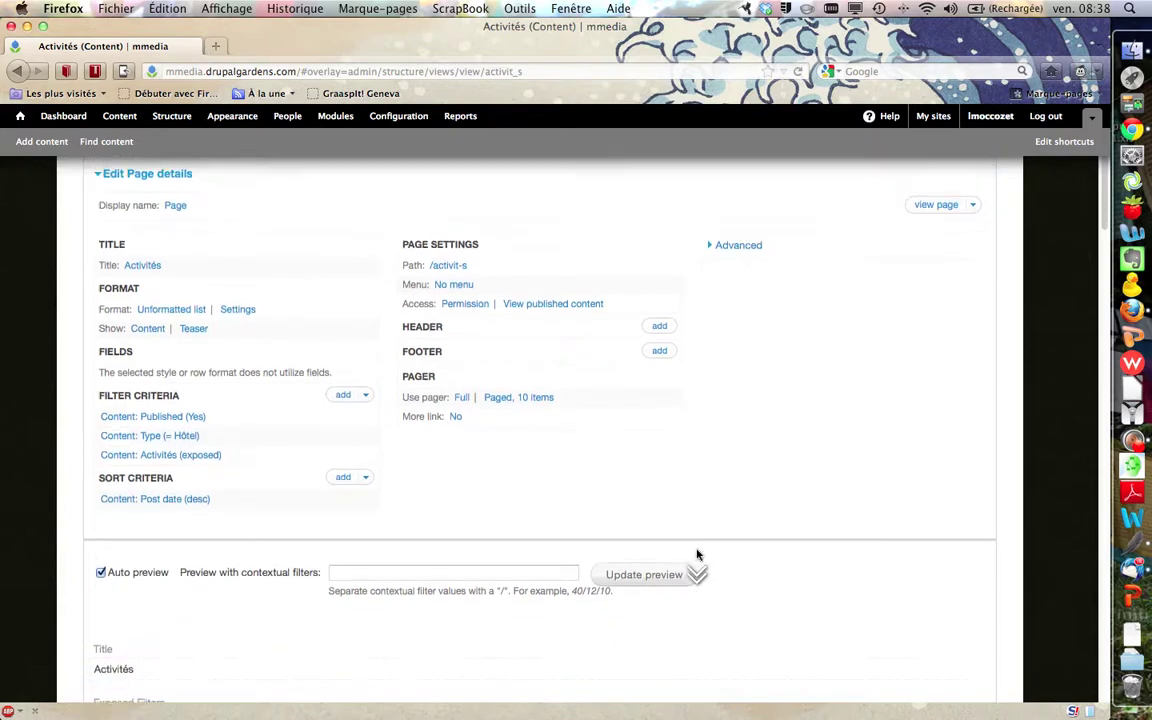
scroll(697, 555, up, 3)
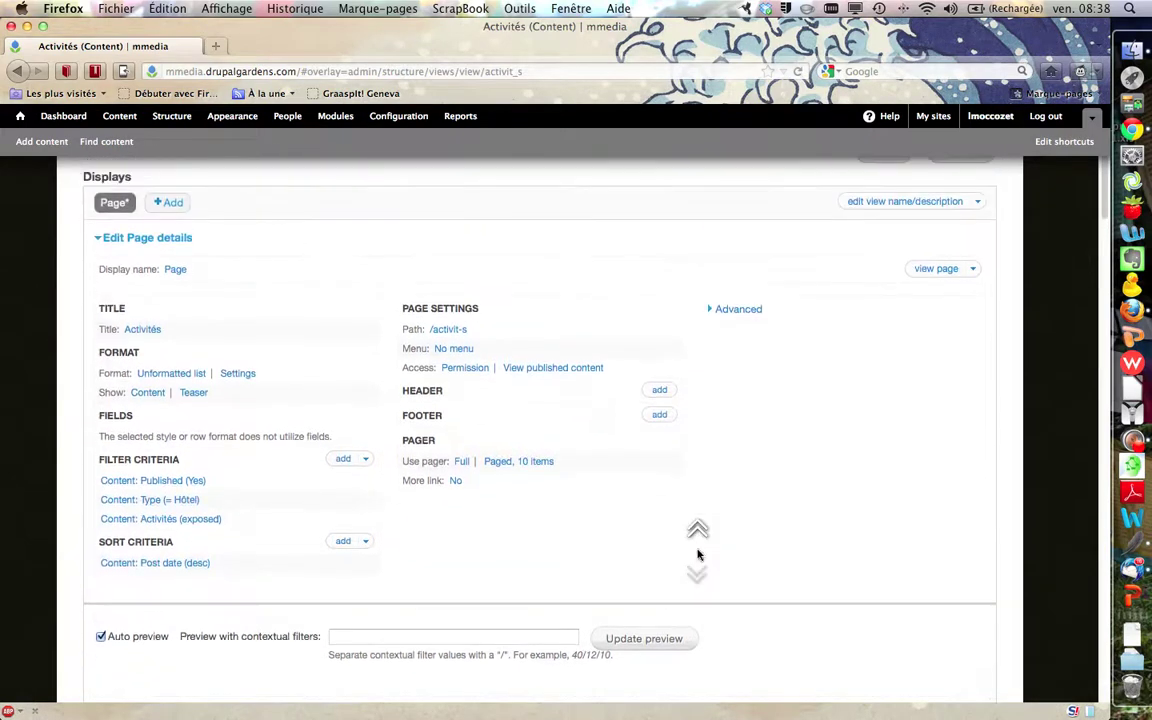
scroll(487, 462, down, 5)
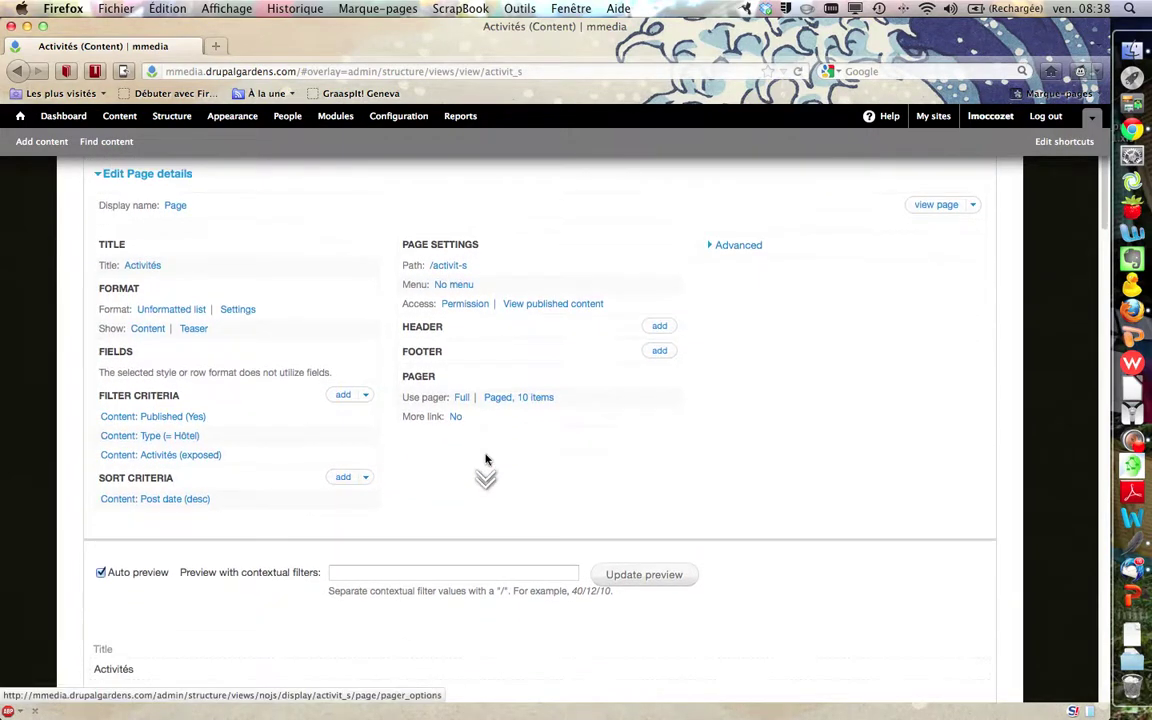
scroll(487, 462, down, 2)
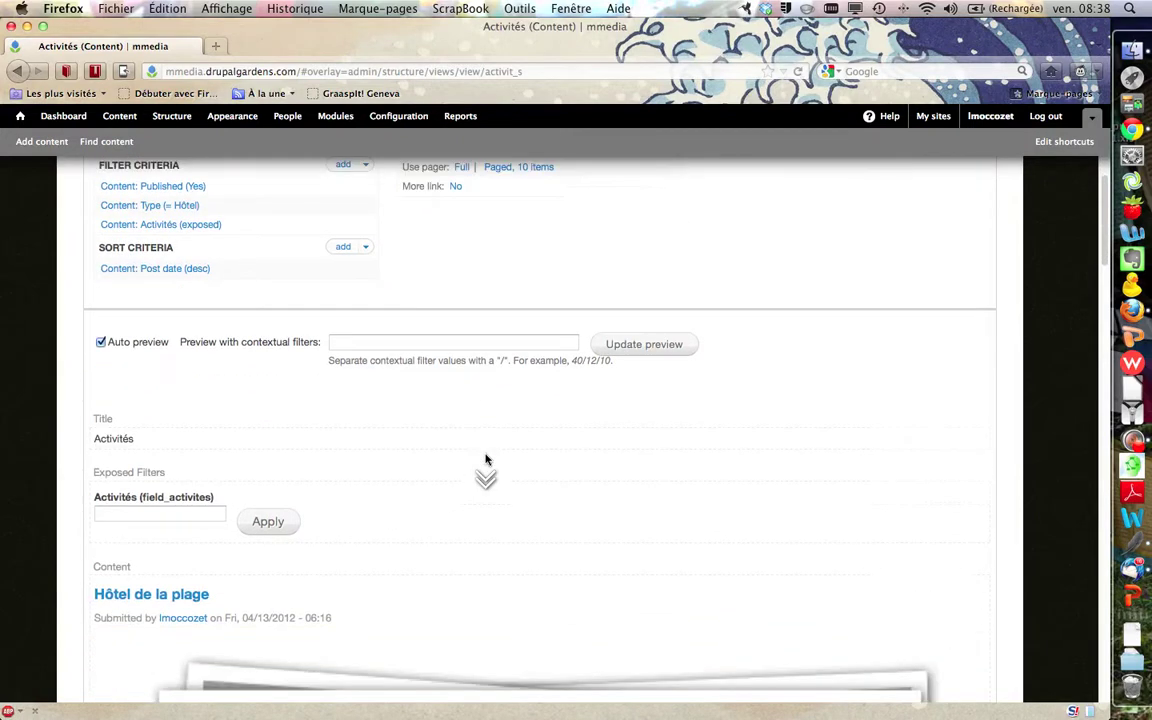
scroll(487, 460, down, 10)
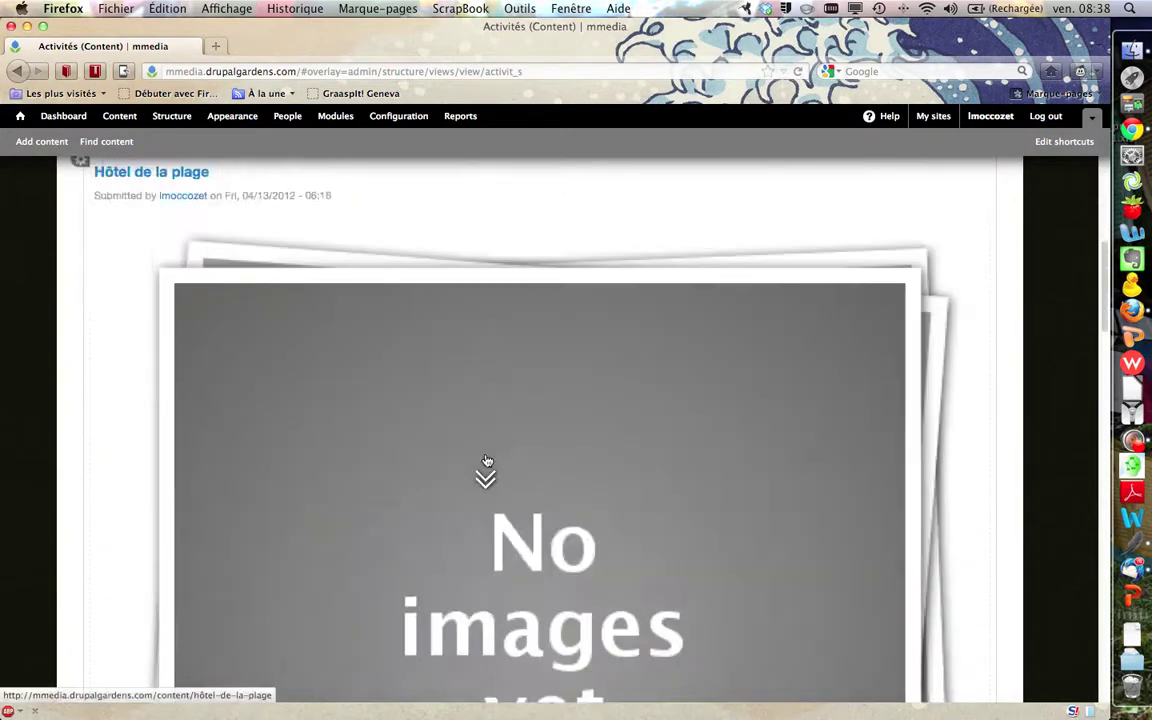
scroll(487, 462, down, 3)
scroll(487, 462, up, 20)
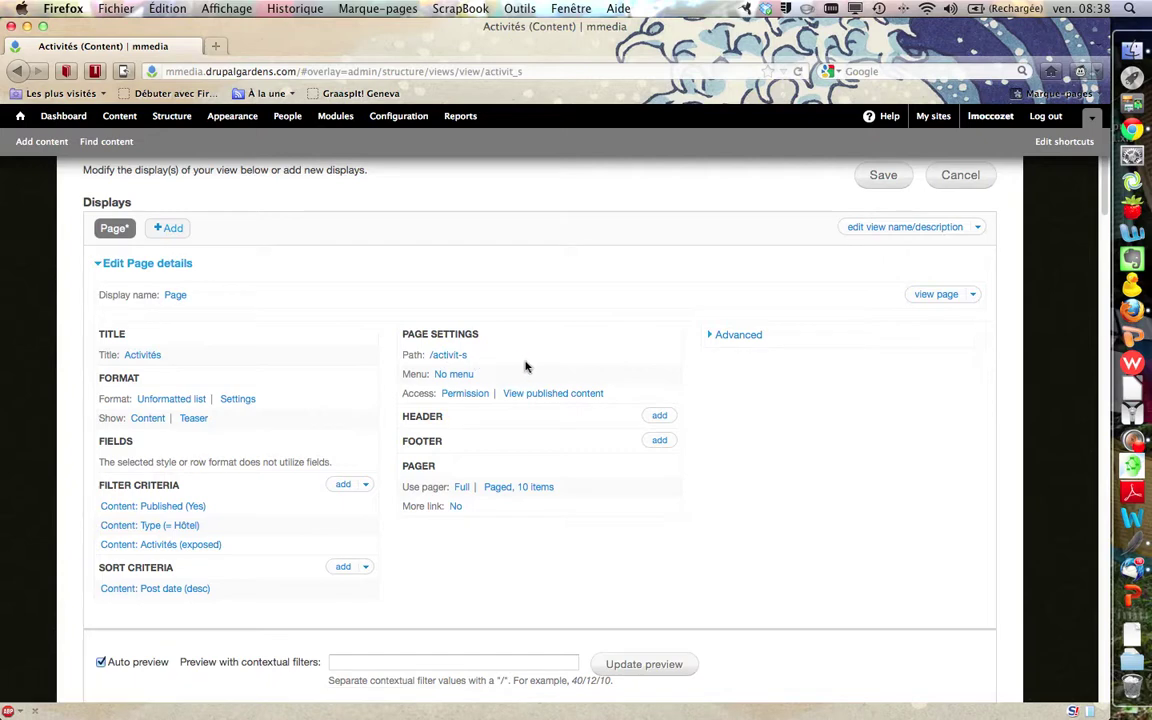
Step: Try to open the view's page, return to its edit settings and examine the hotels listed in the preview
click(935, 296)
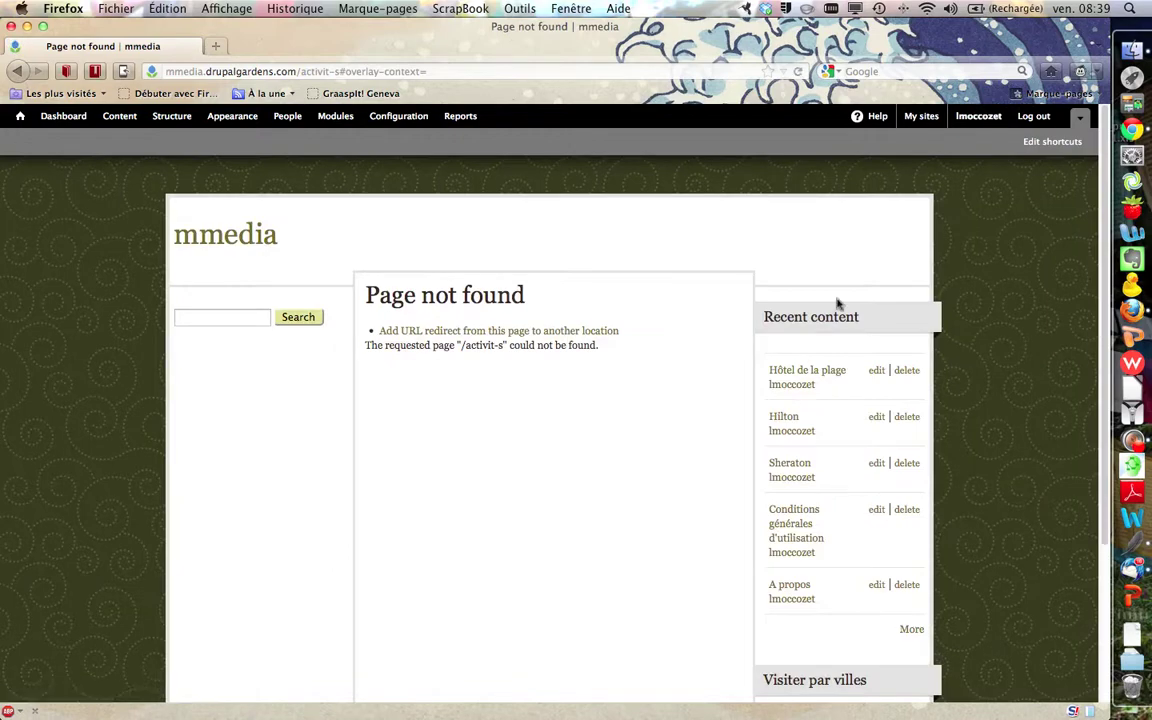
click(17, 71)
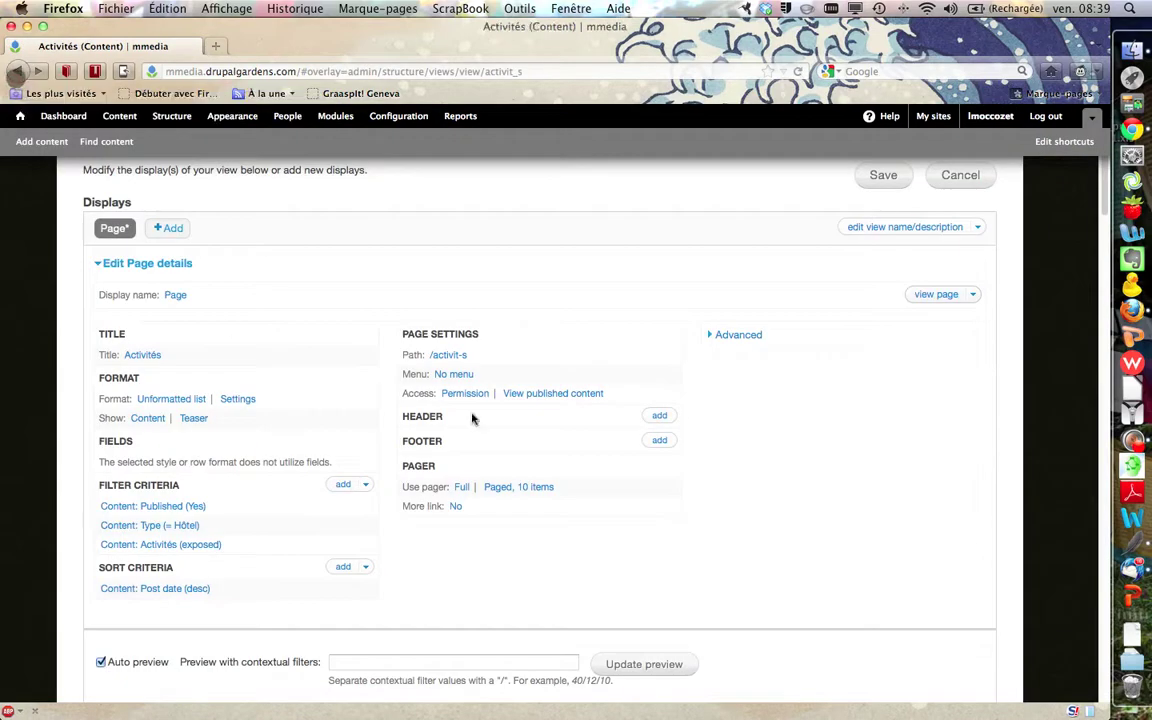
scroll(658, 463, down, 5)
scroll(658, 463, down, 10)
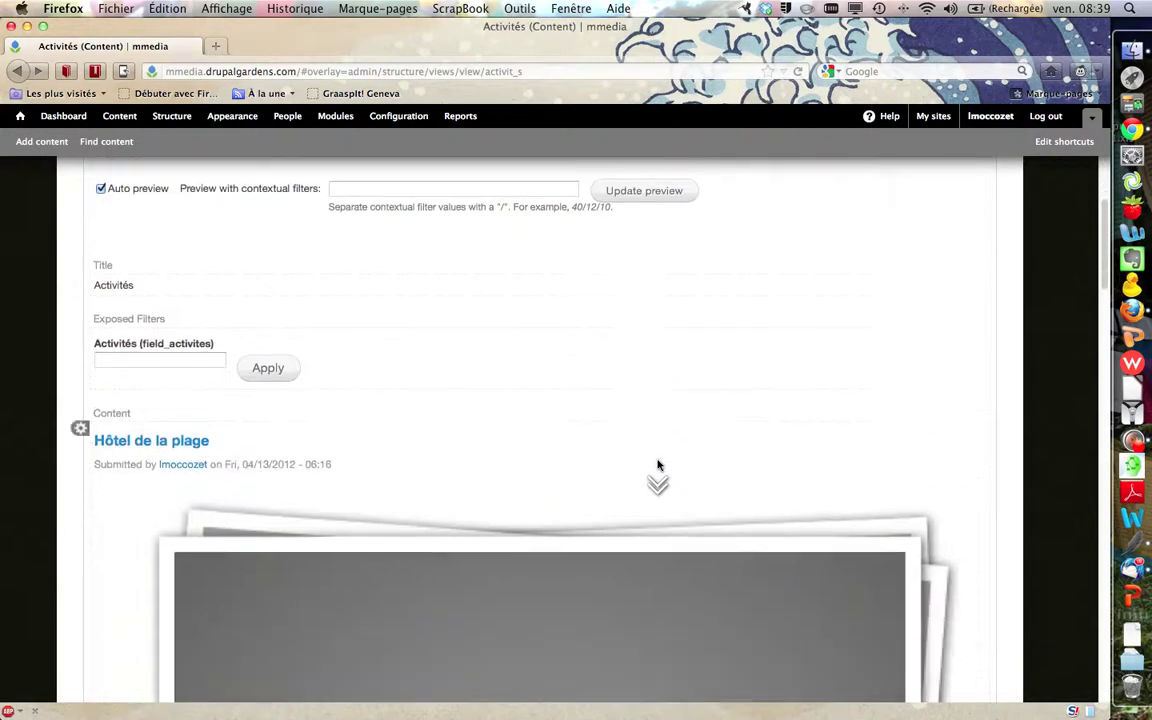
scroll(658, 467, down, 10)
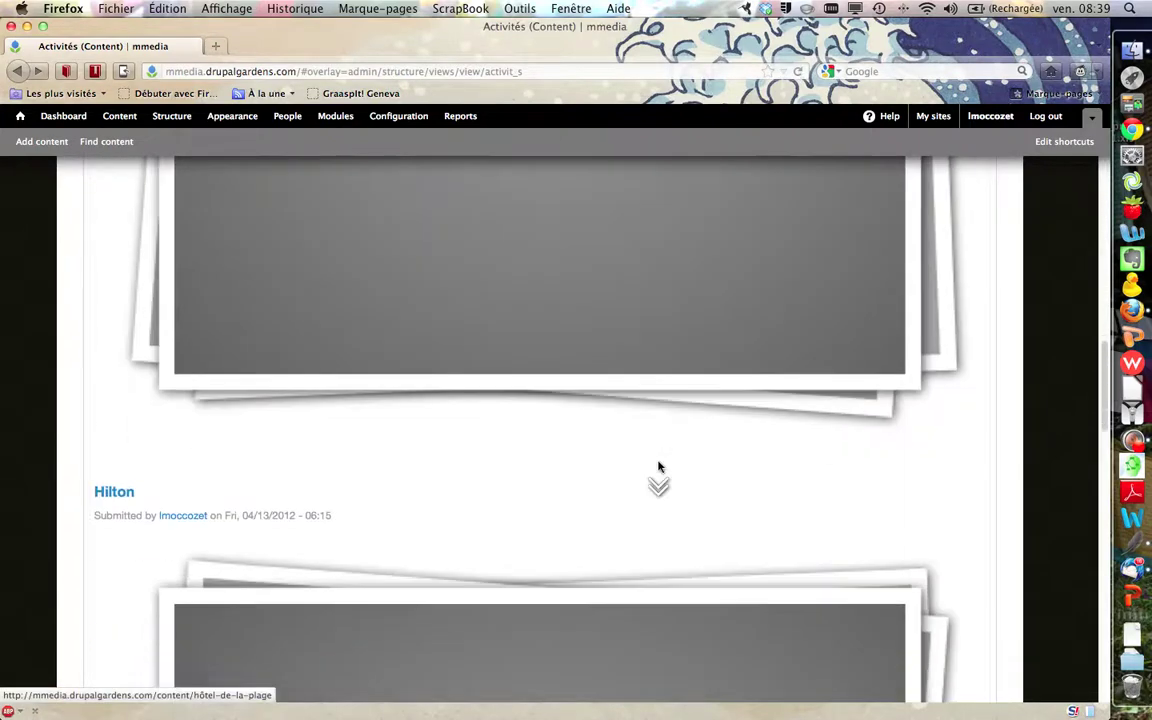
scroll(658, 467, down, 10)
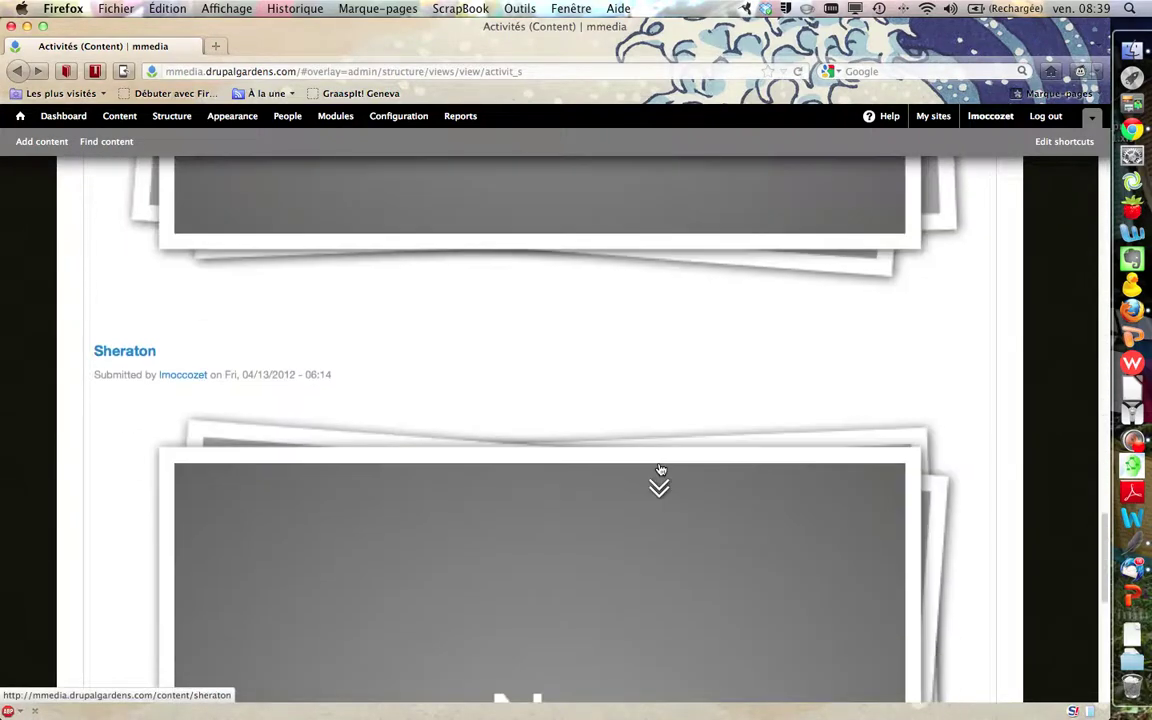
scroll(660, 468, down, 1)
scroll(660, 468, up, 1)
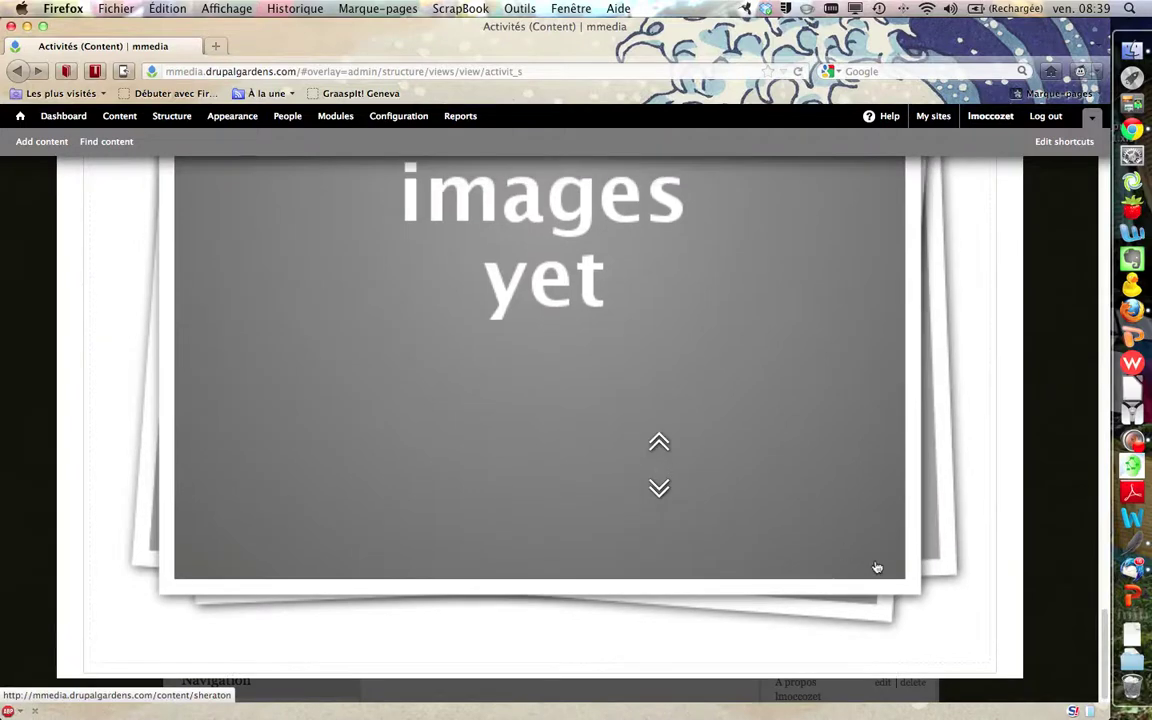
Step: Save the Activités view and copy its path activit-s from the page settings without changing it
drag(1105, 611, 1072, 127)
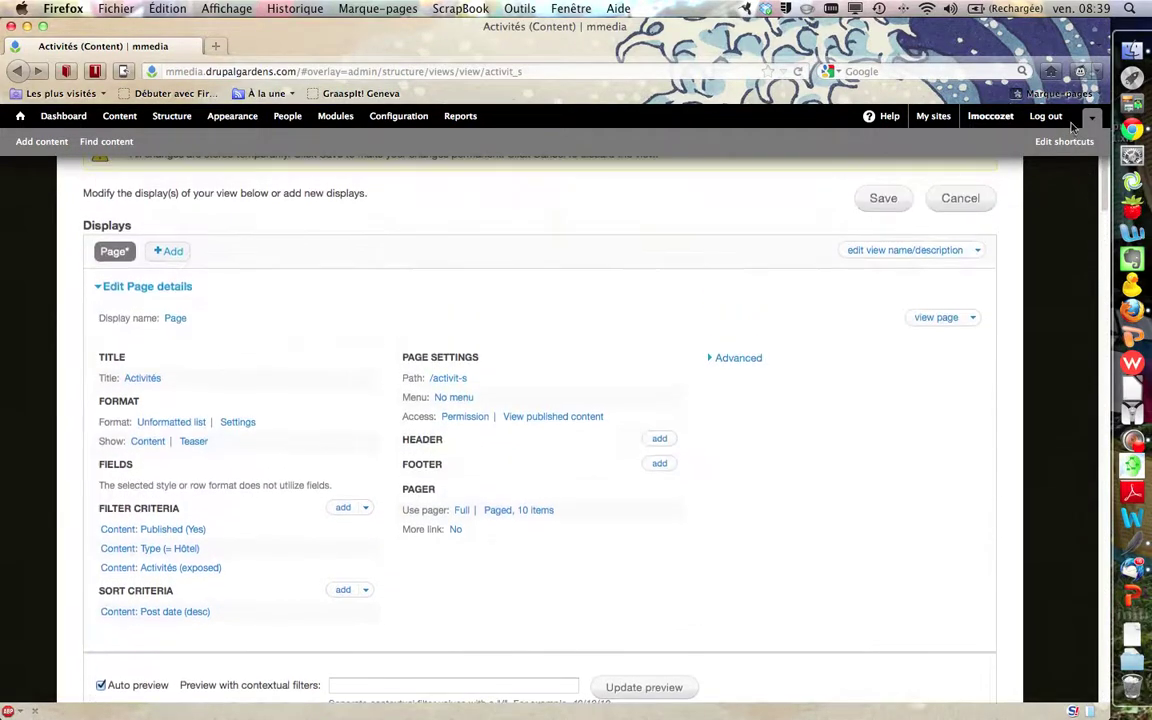
click(883, 199)
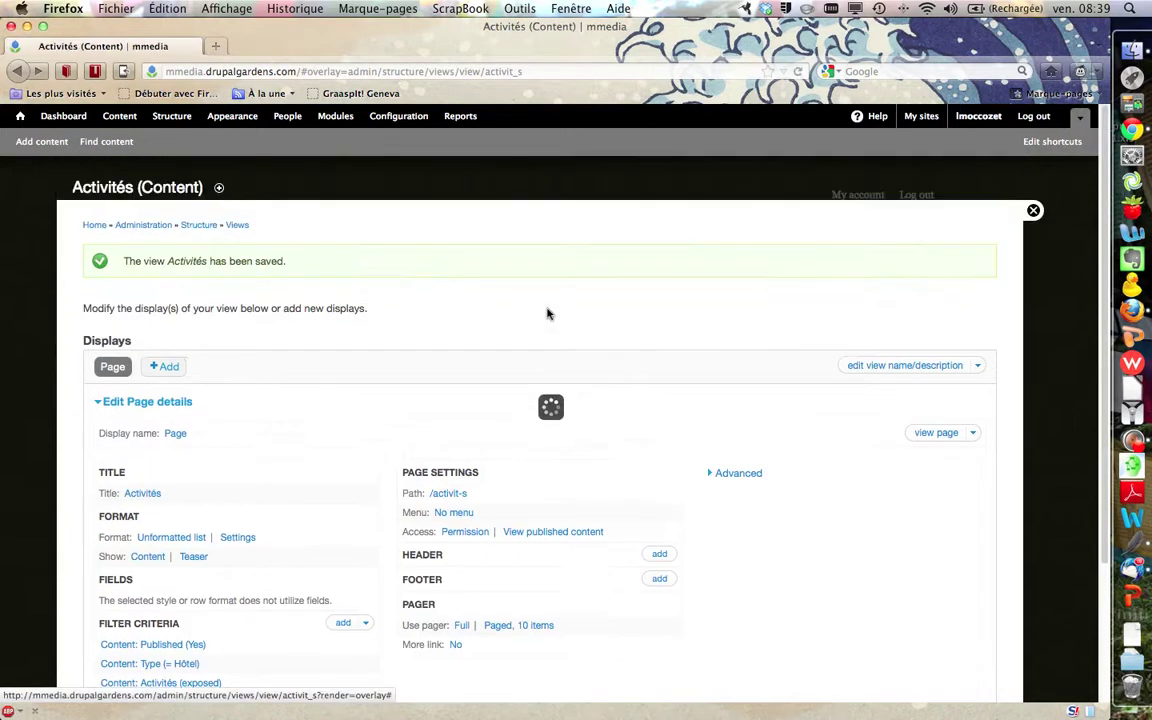
click(449, 495)
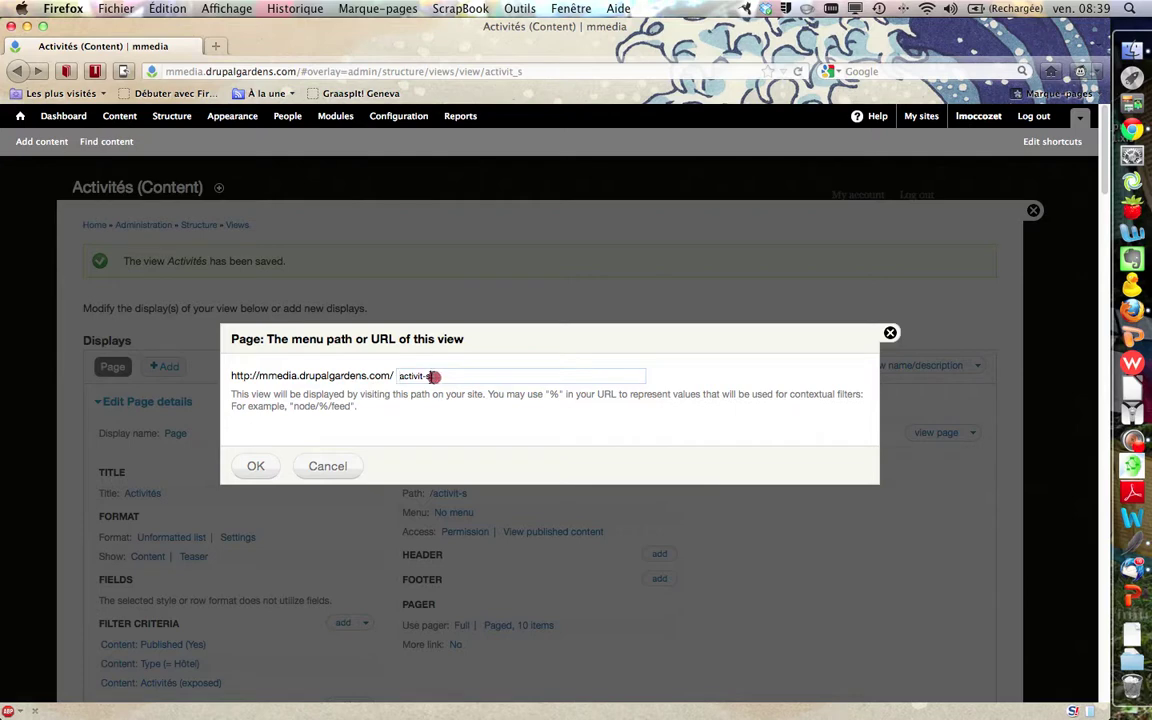
drag(433, 376, 384, 378)
right_click(420, 377)
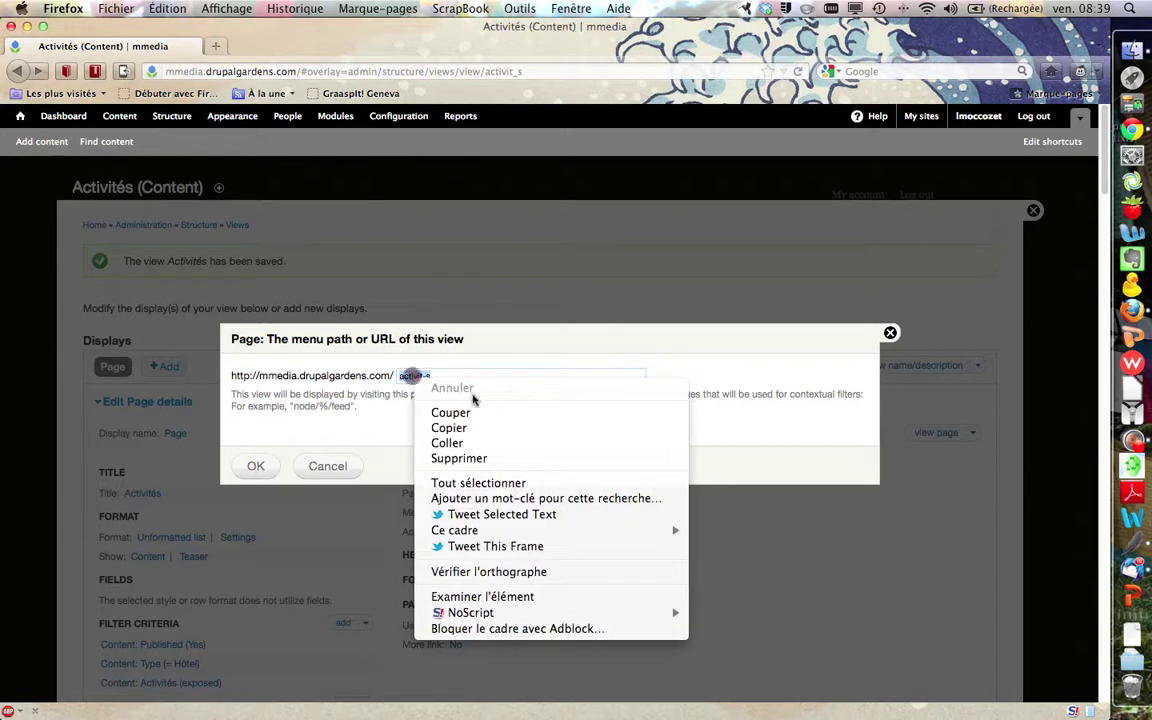
click(494, 427)
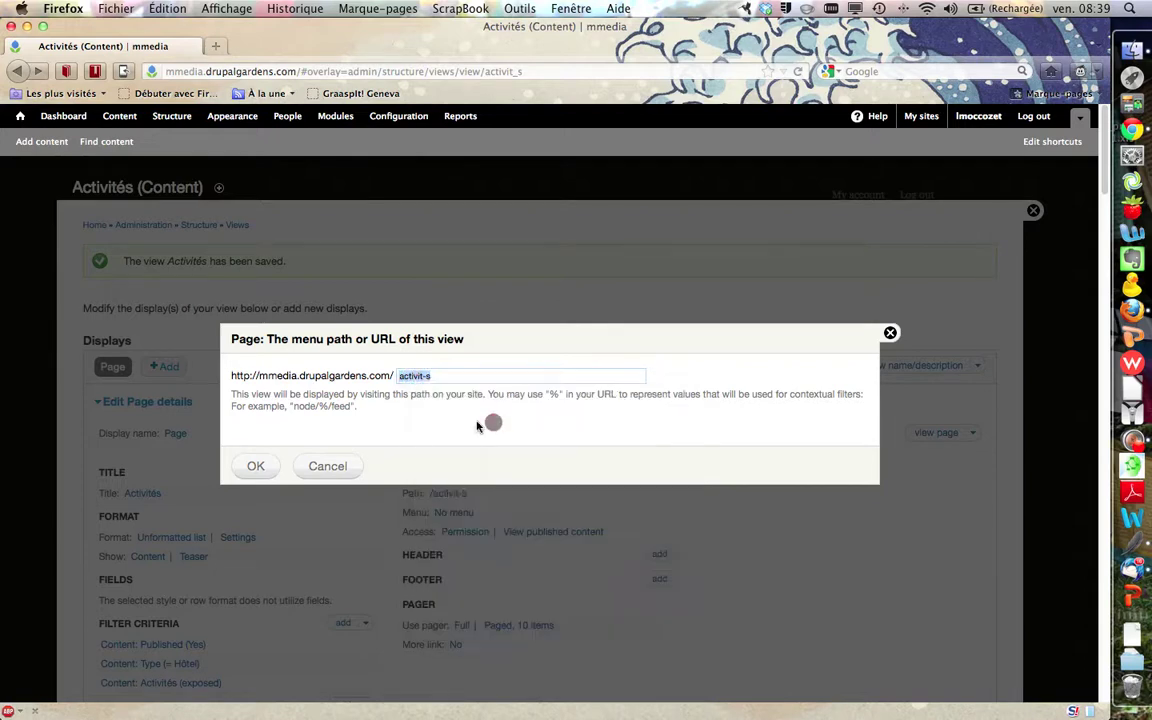
click(338, 468)
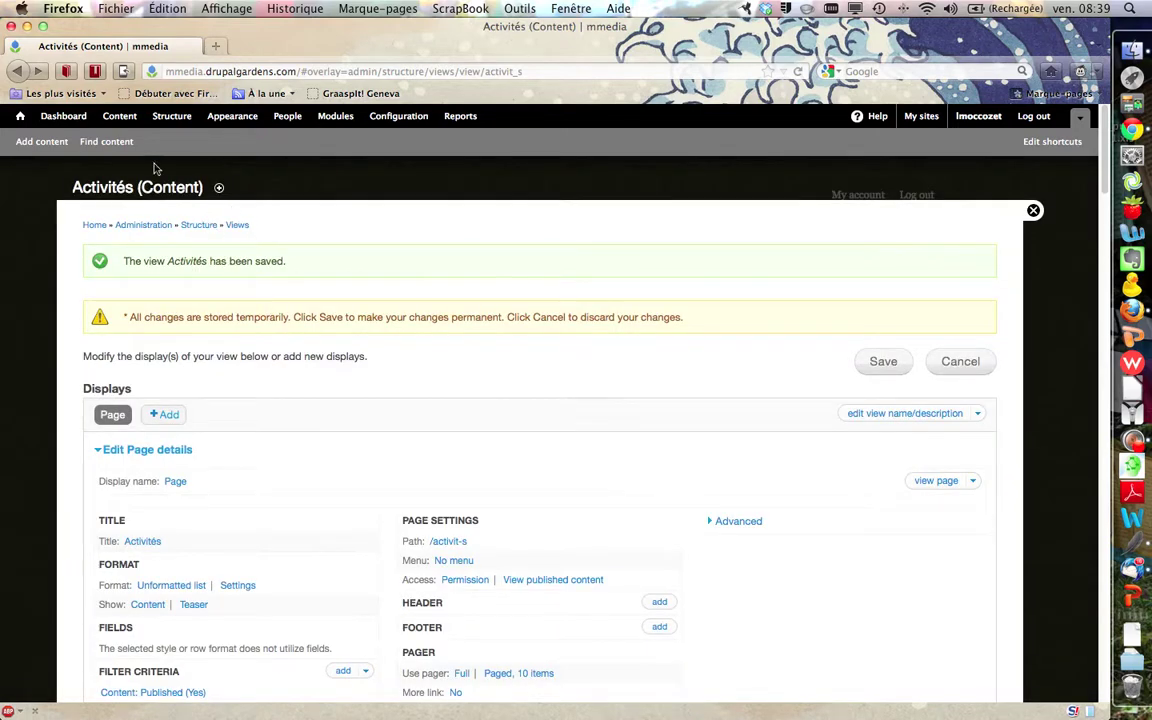
Step: Create and save a new site menu titled "Recherche par activités"
click(172, 117)
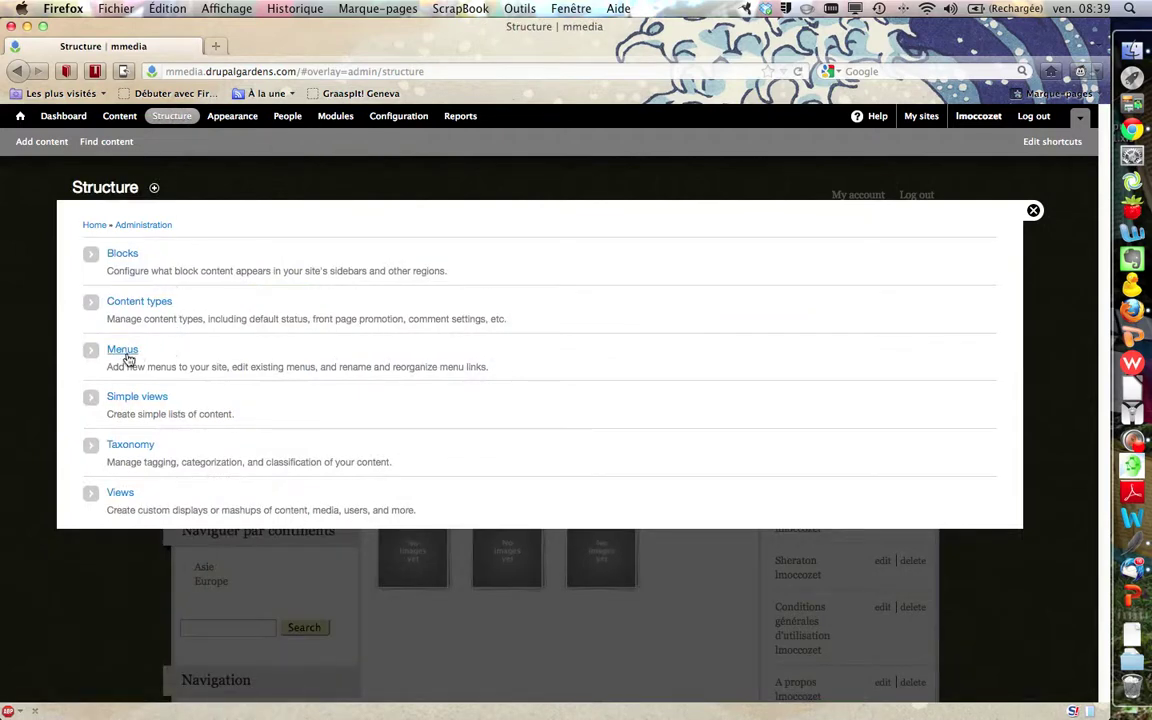
click(127, 355)
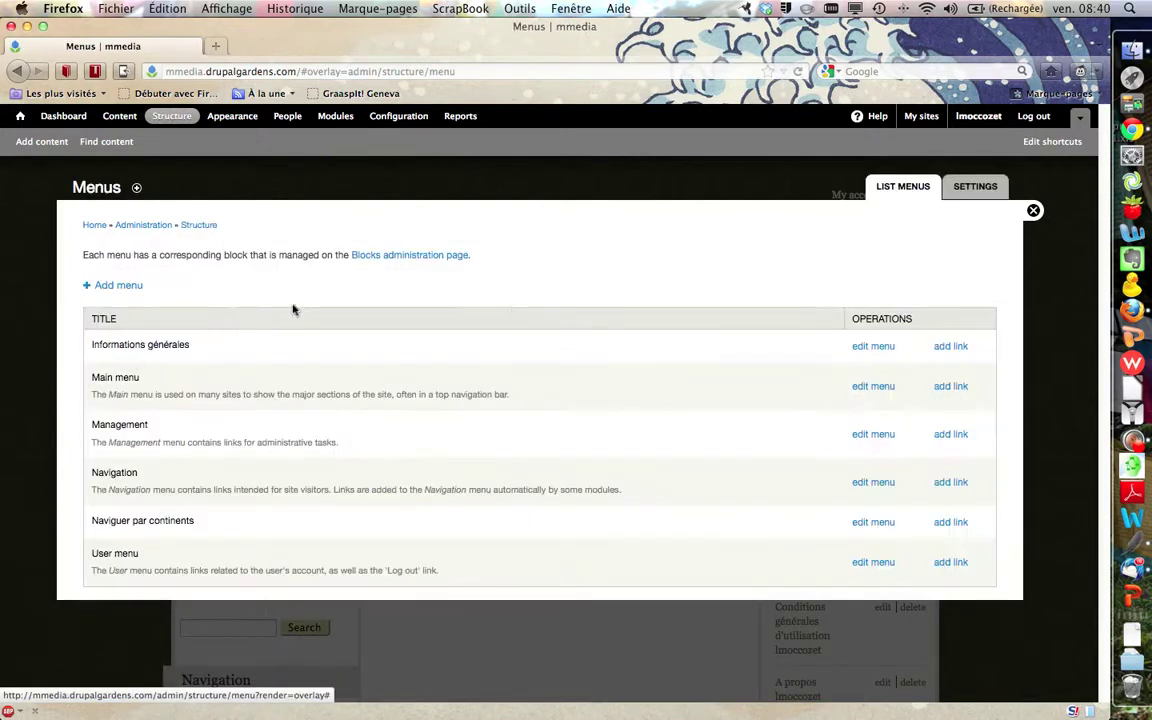
click(132, 287)
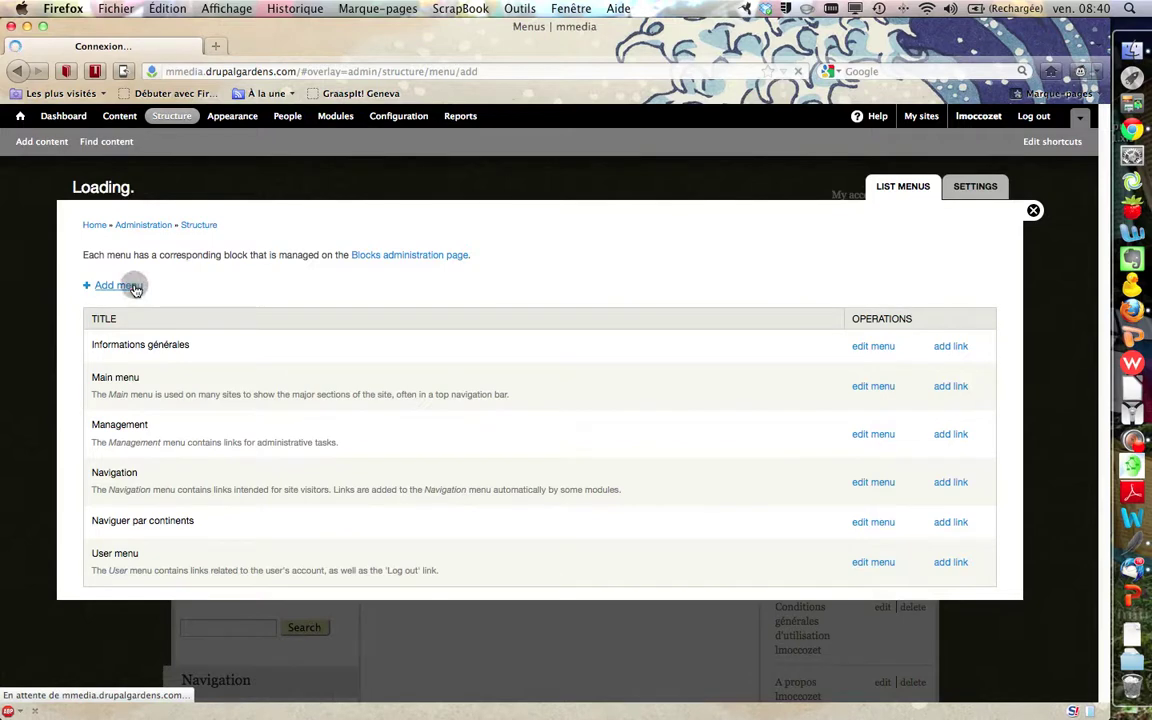
click(154, 301)
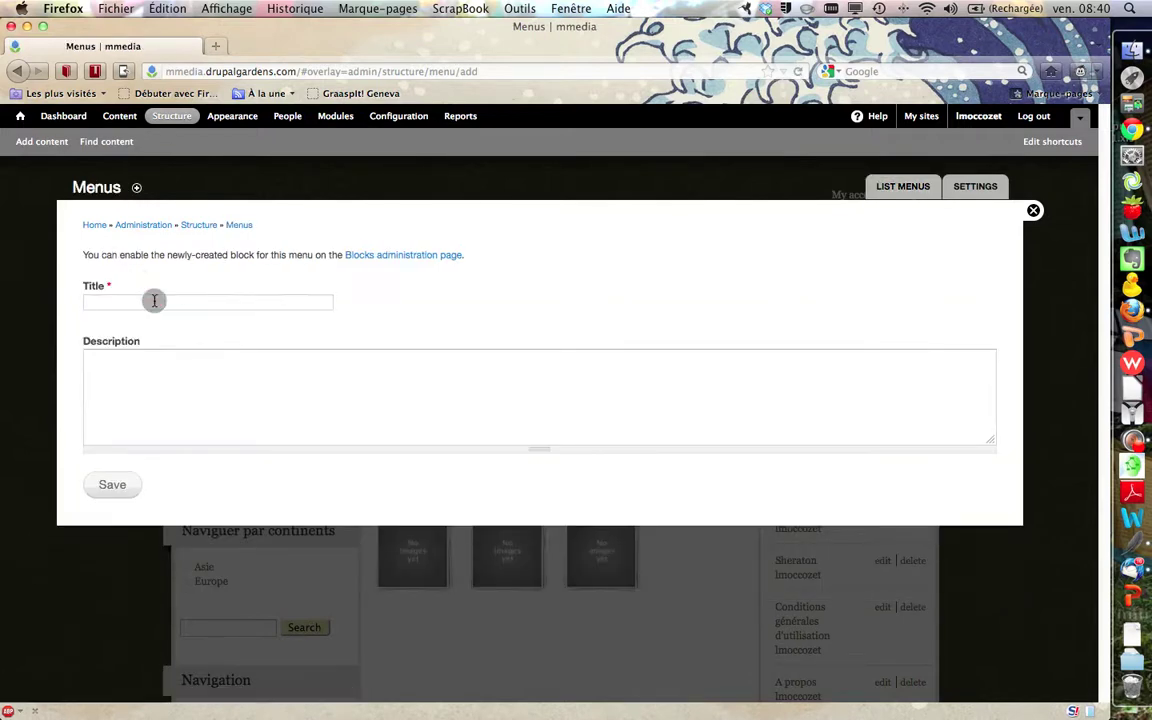
text(Recher)
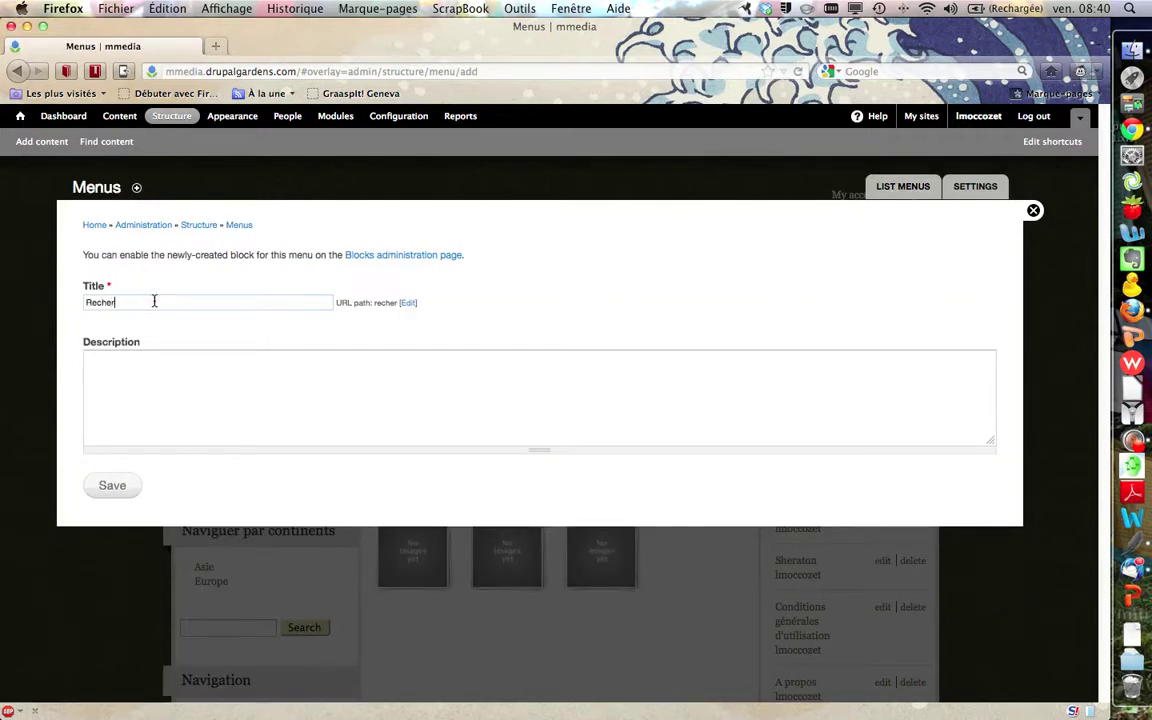
text(hche pa)
text(r ca)
text(tégorie)
key(BackSpace)
key(BackSpace)
key(BackSpace)
key(BackSpace)
key(BackSpace)
key(BackSpace)
key(BackSpace)
key(BackSpace)
text(ctivités)
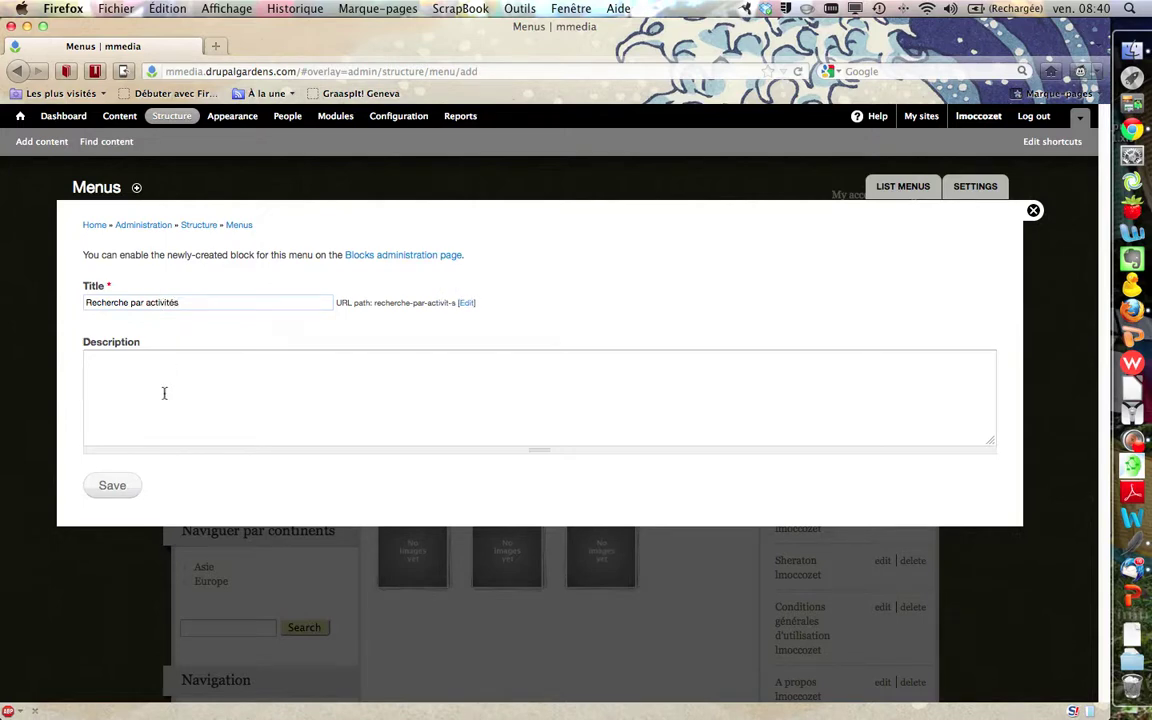
click(116, 492)
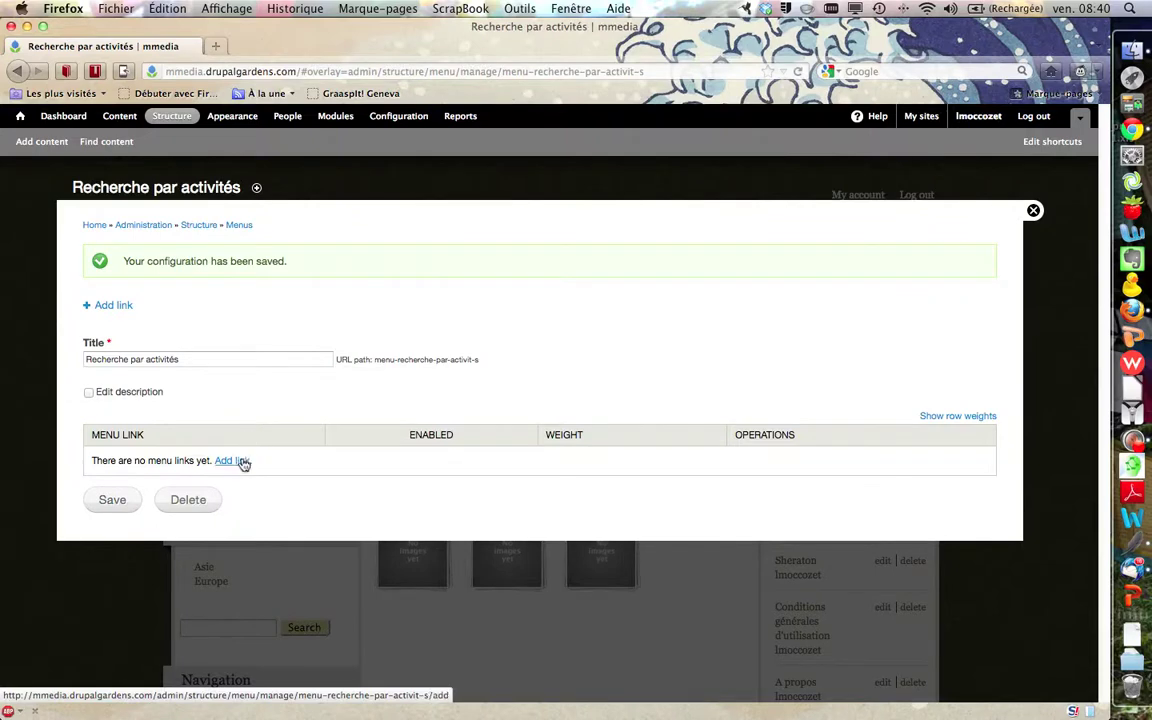
Step: Add a link titled "recherche" with the copied path activit-s to the Recherche par activités menu and save it
click(238, 462)
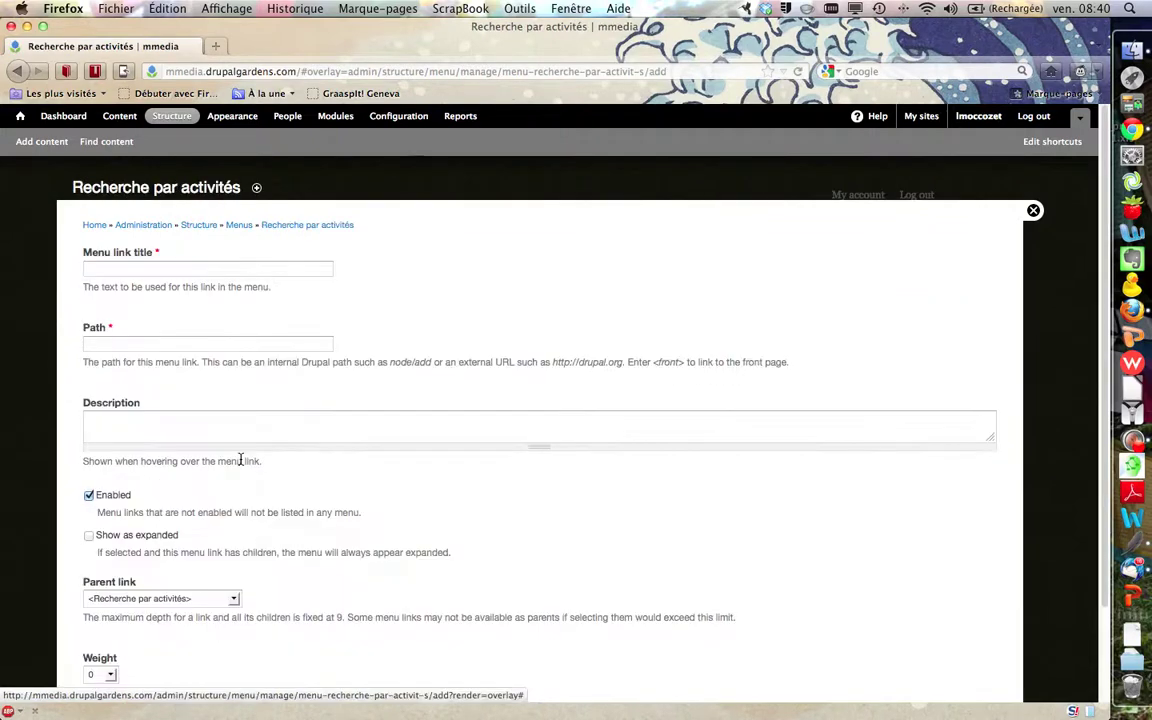
click(209, 268)
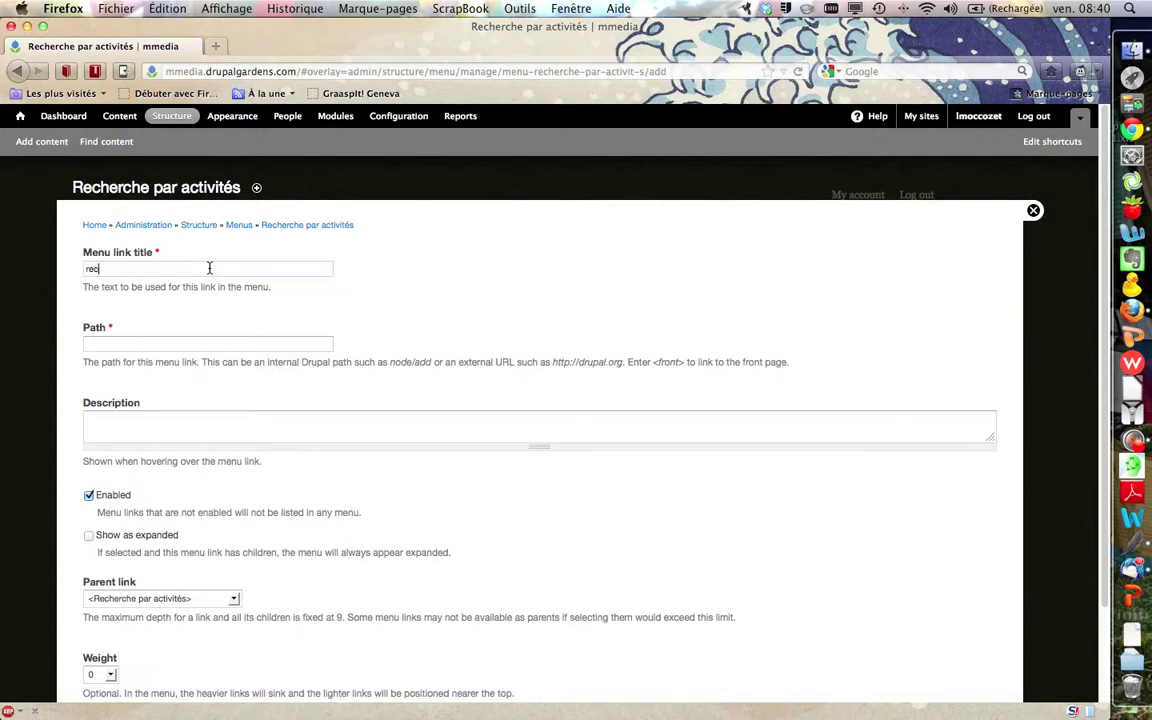
click(214, 342)
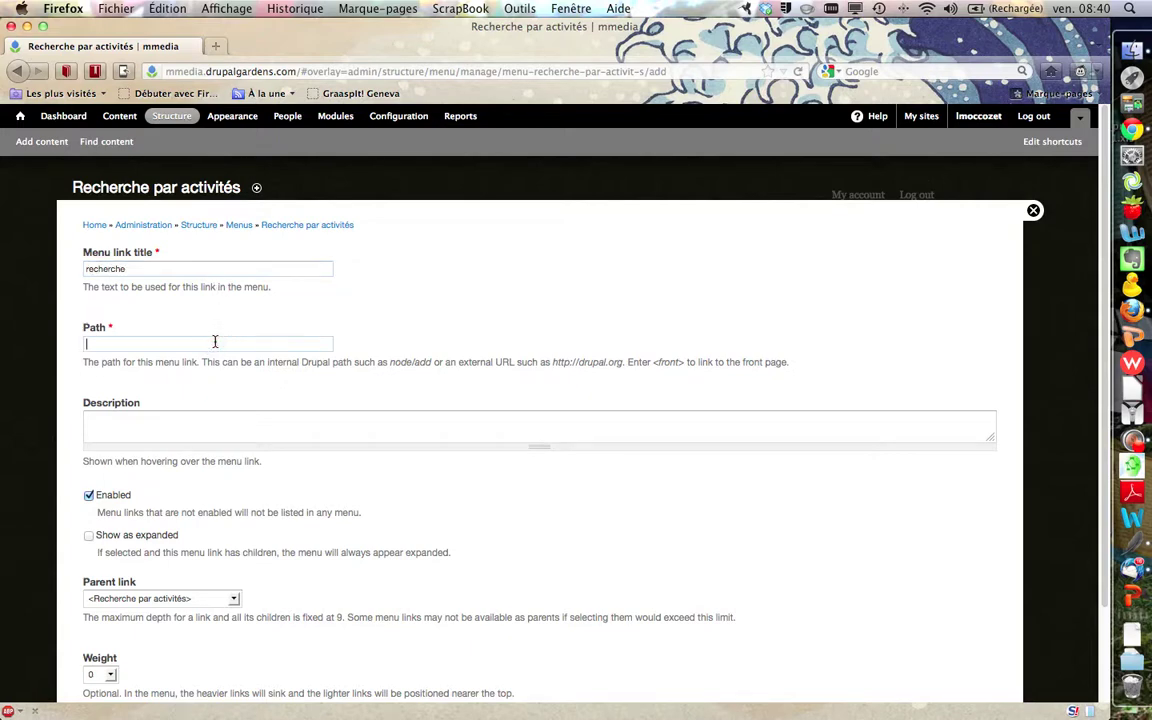
right_click(212, 342)
click(302, 410)
scroll(278, 410, down, 3)
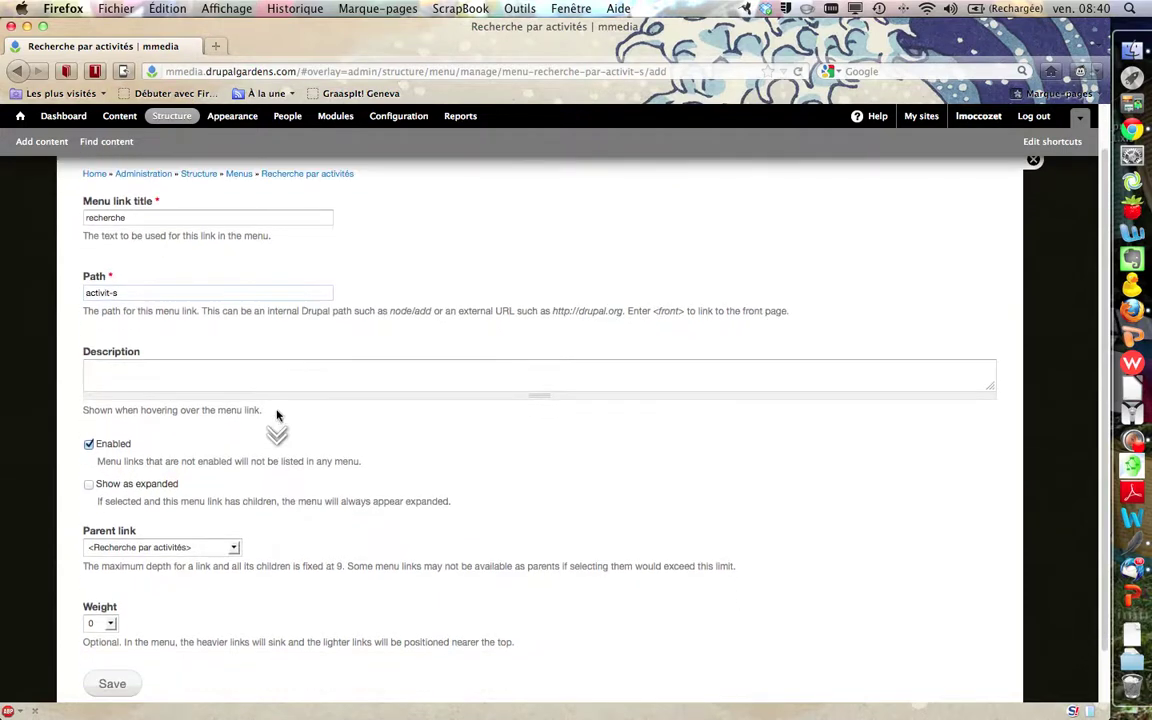
click(112, 632)
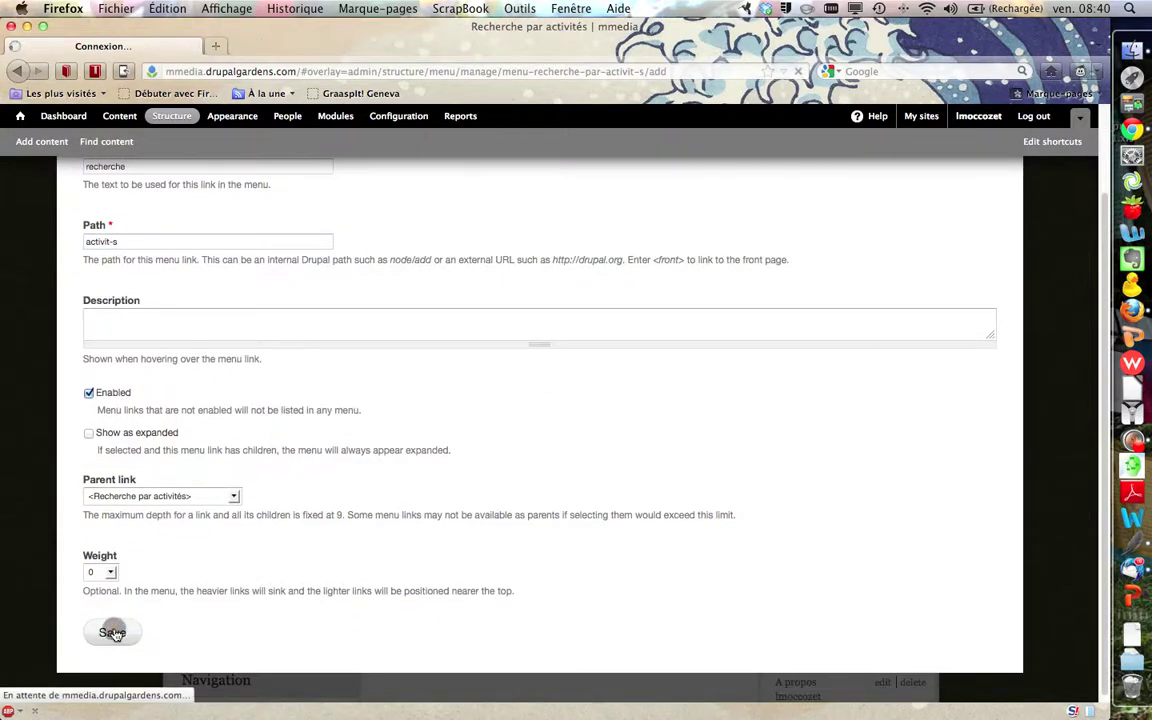
Step: Place the Recherche par activités block in the Sidebar A region and save the block layout
click(172, 117)
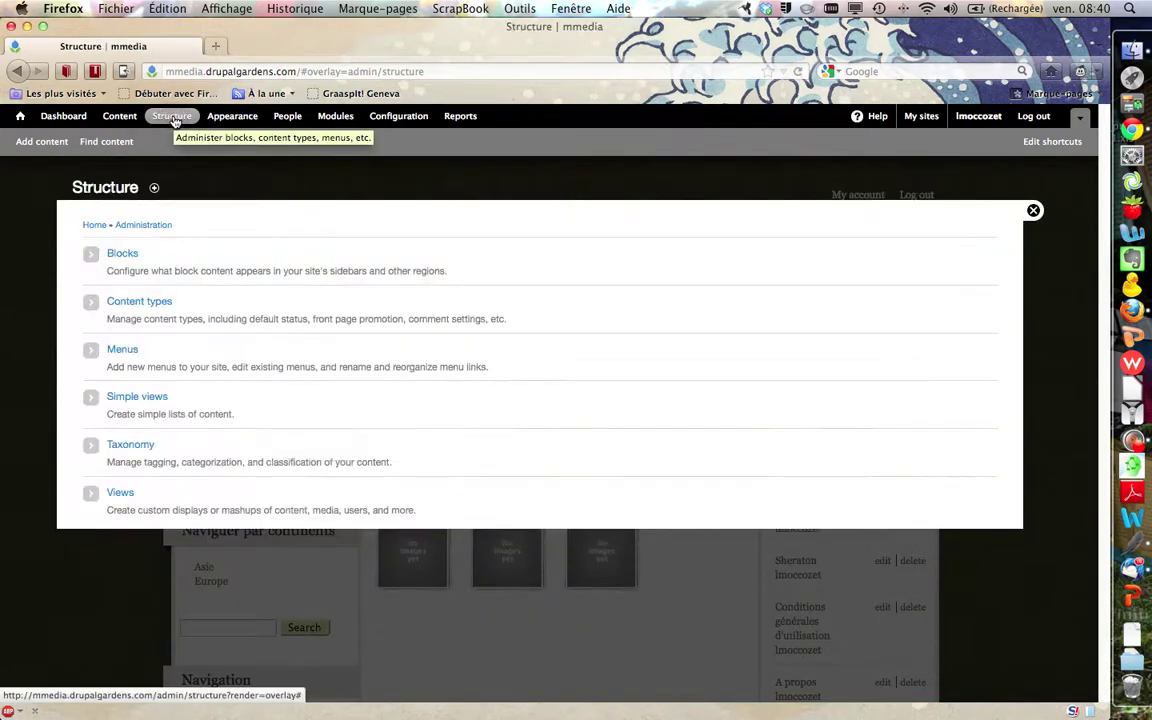
click(124, 253)
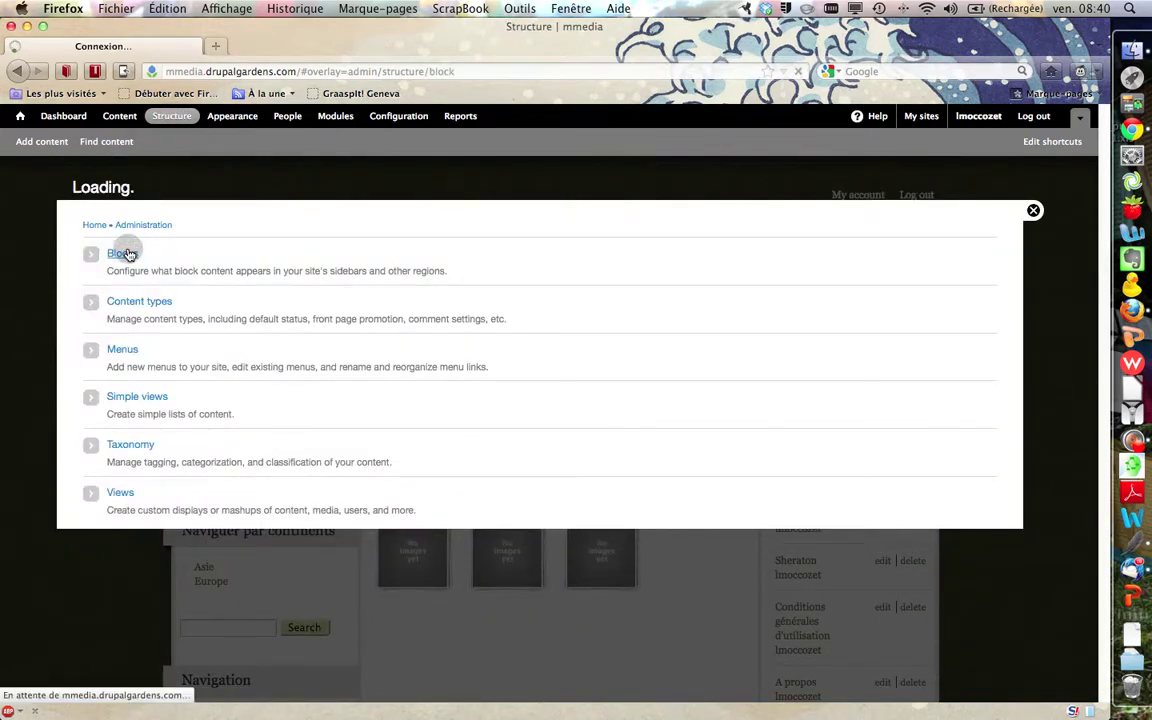
middle_click(316, 497)
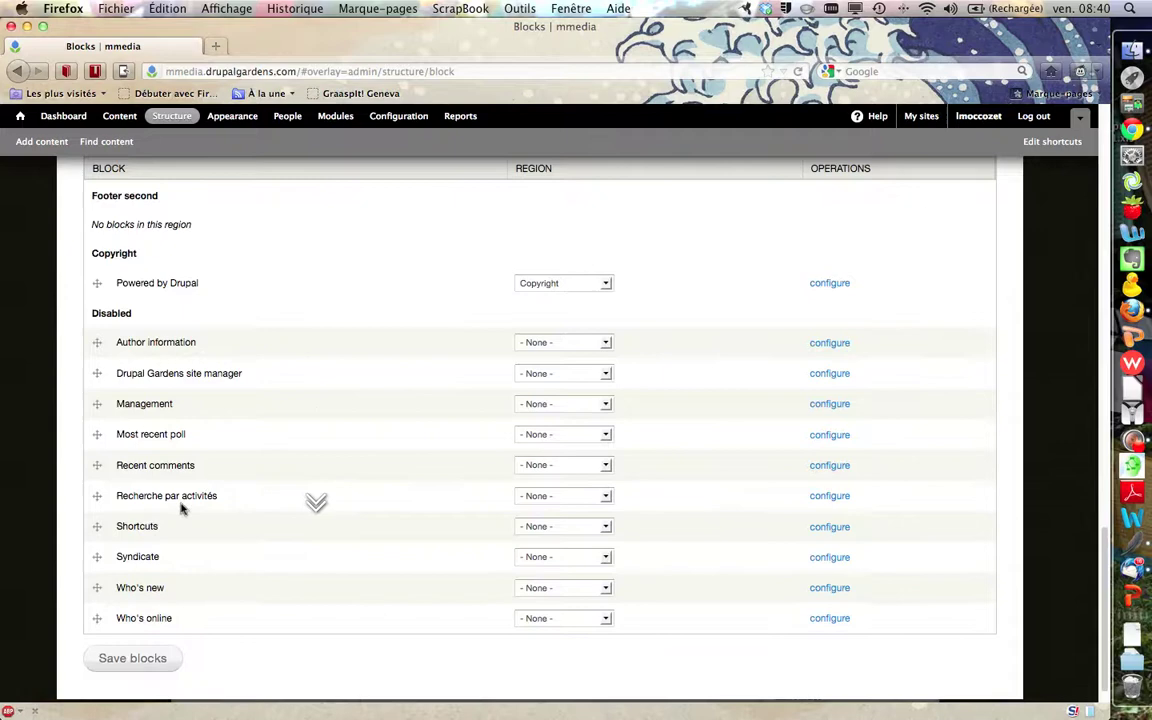
click(605, 496)
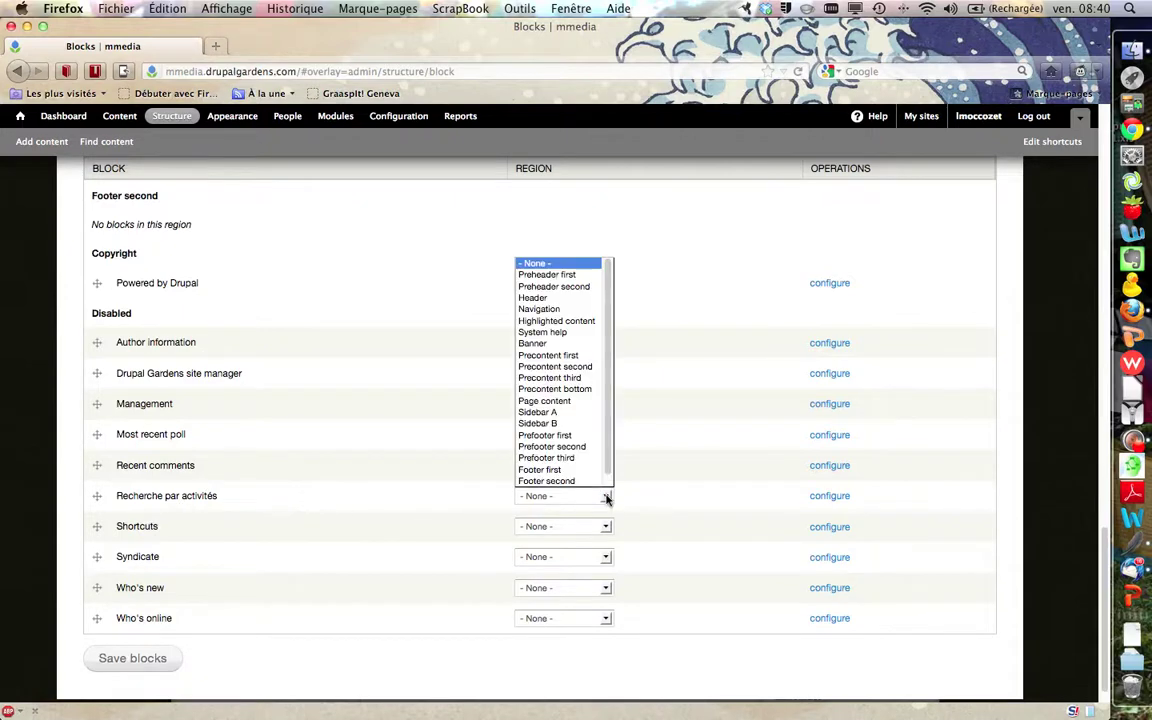
click(589, 412)
middle_click(380, 296)
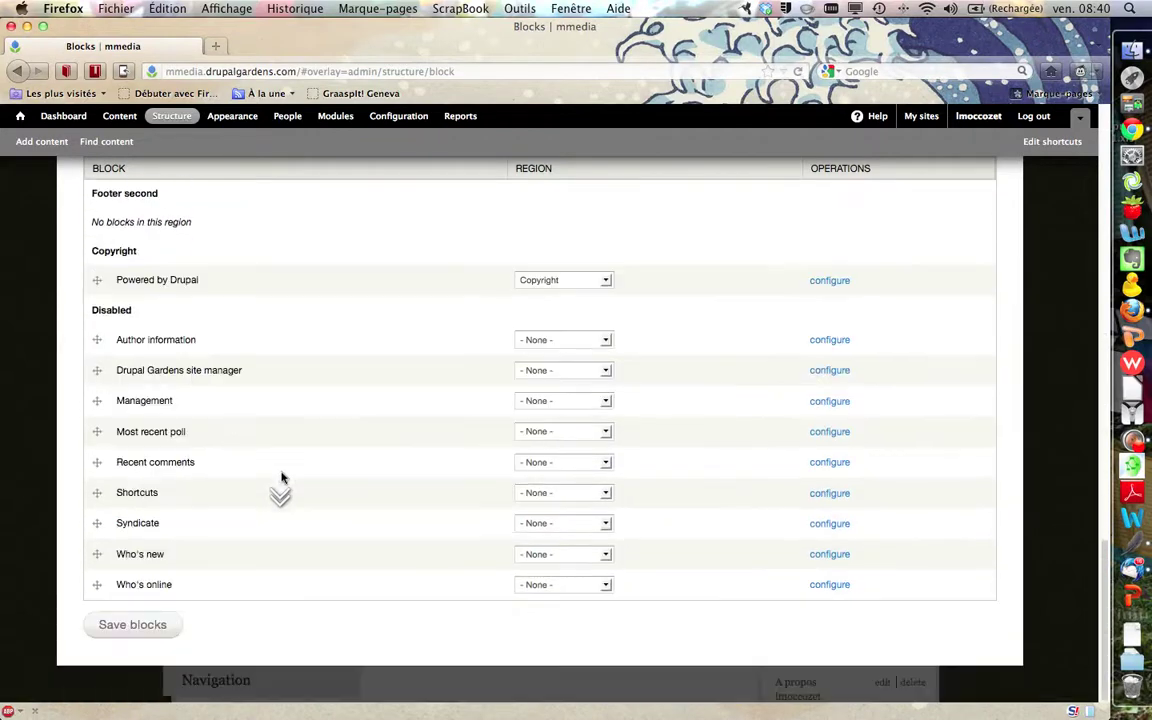
click(133, 624)
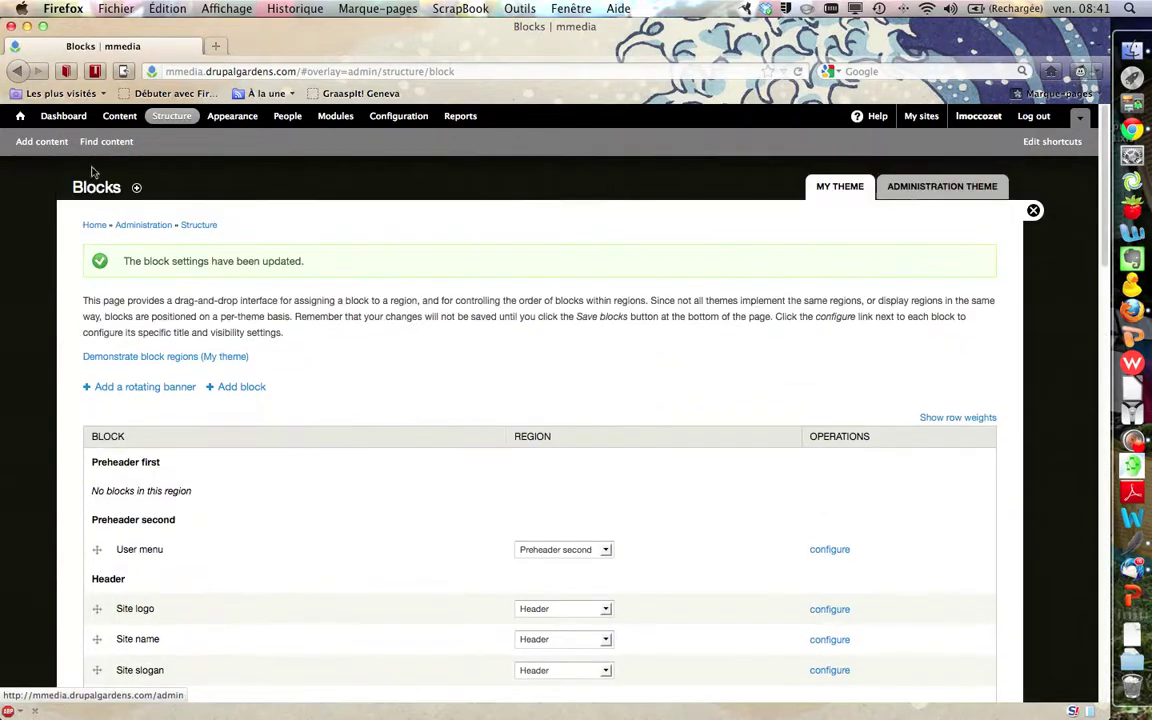
Step: Return to the site's home page and follow the recherche link in the Recherche par activités block
click(18, 117)
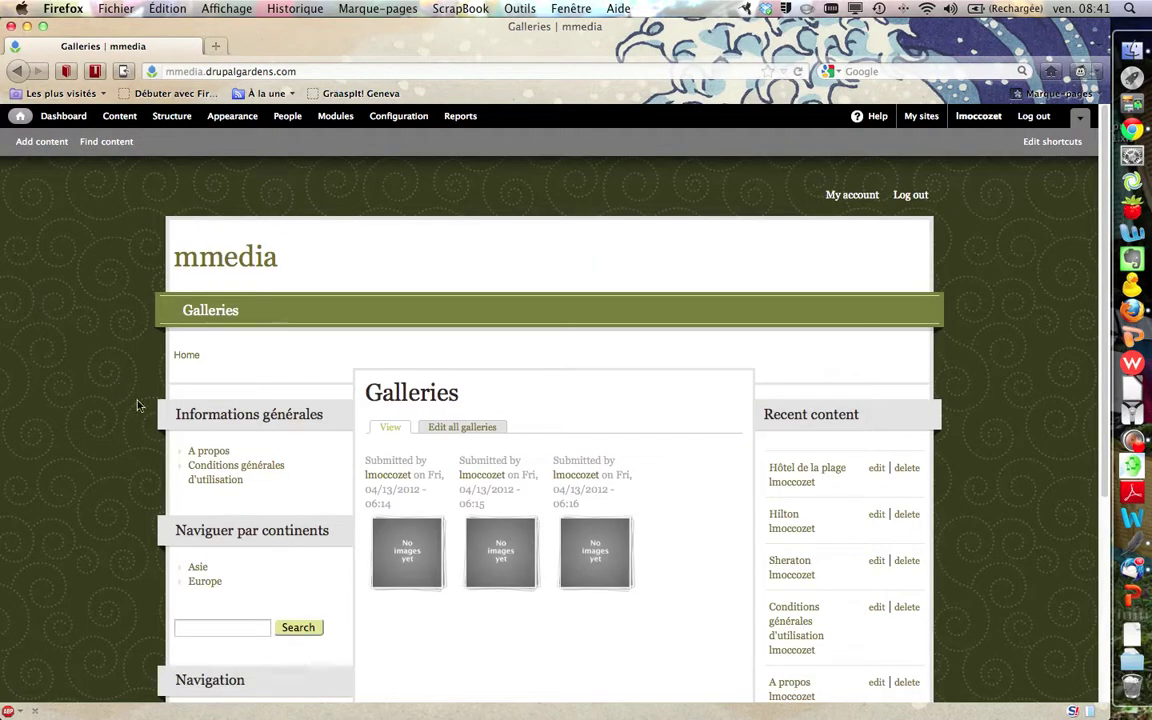
click(19, 121)
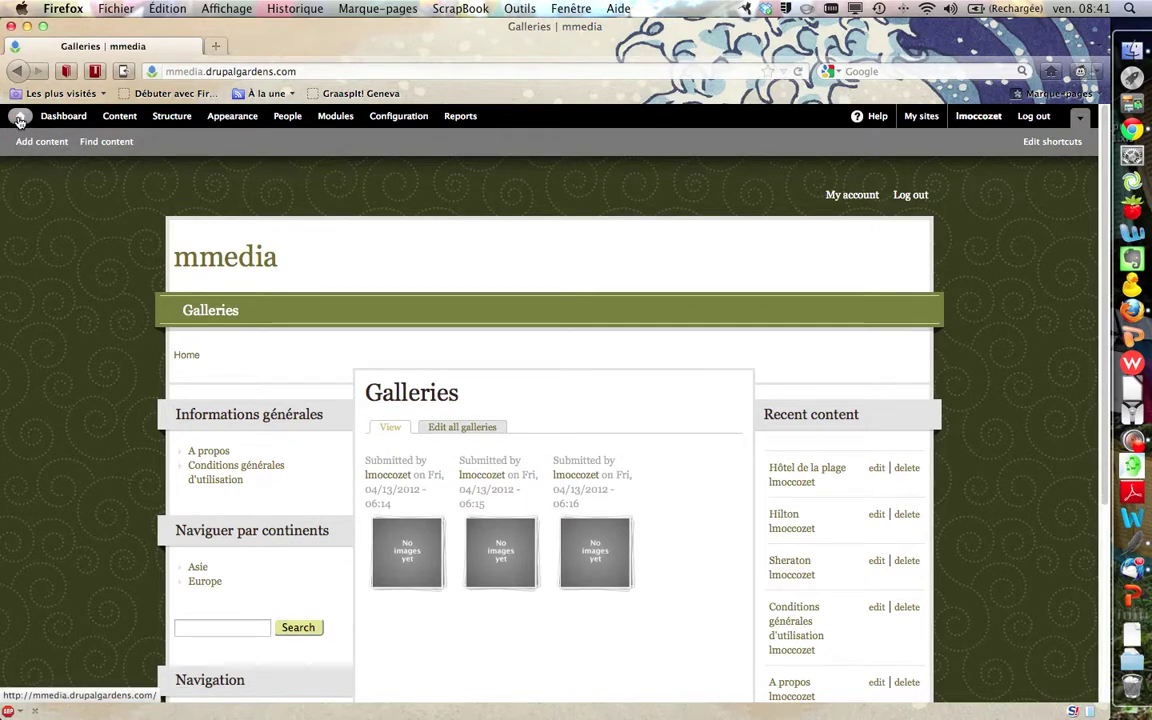
scroll(105, 408, down, 2)
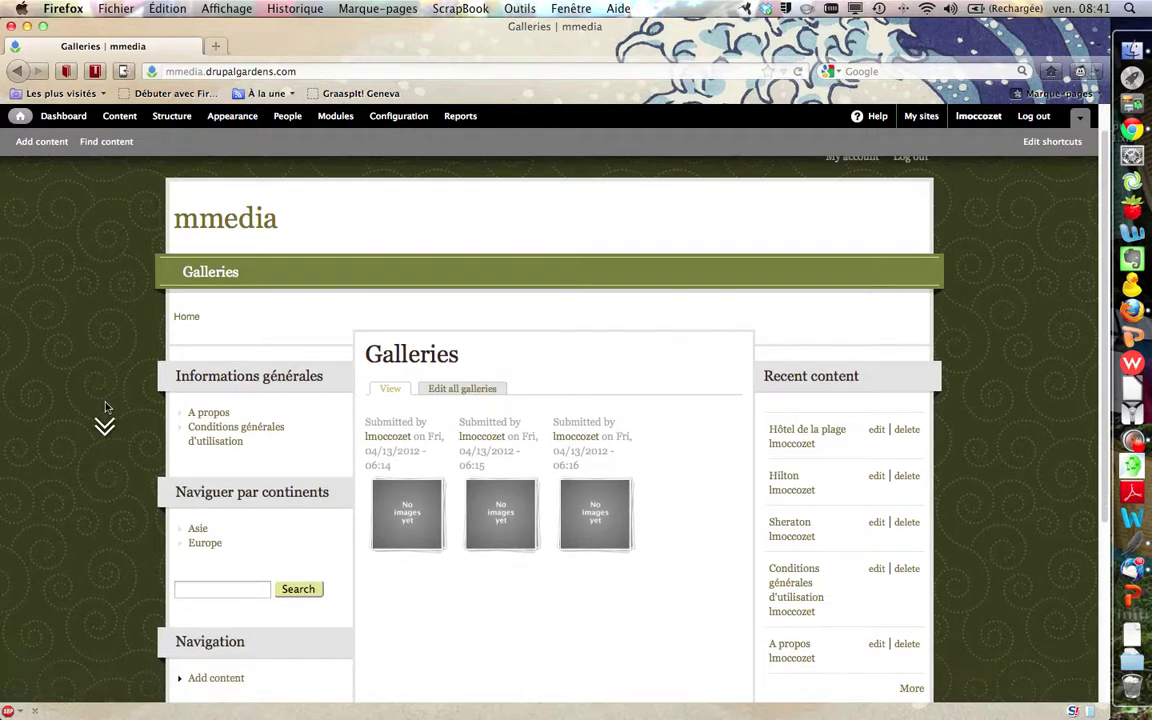
scroll(105, 408, down, 3)
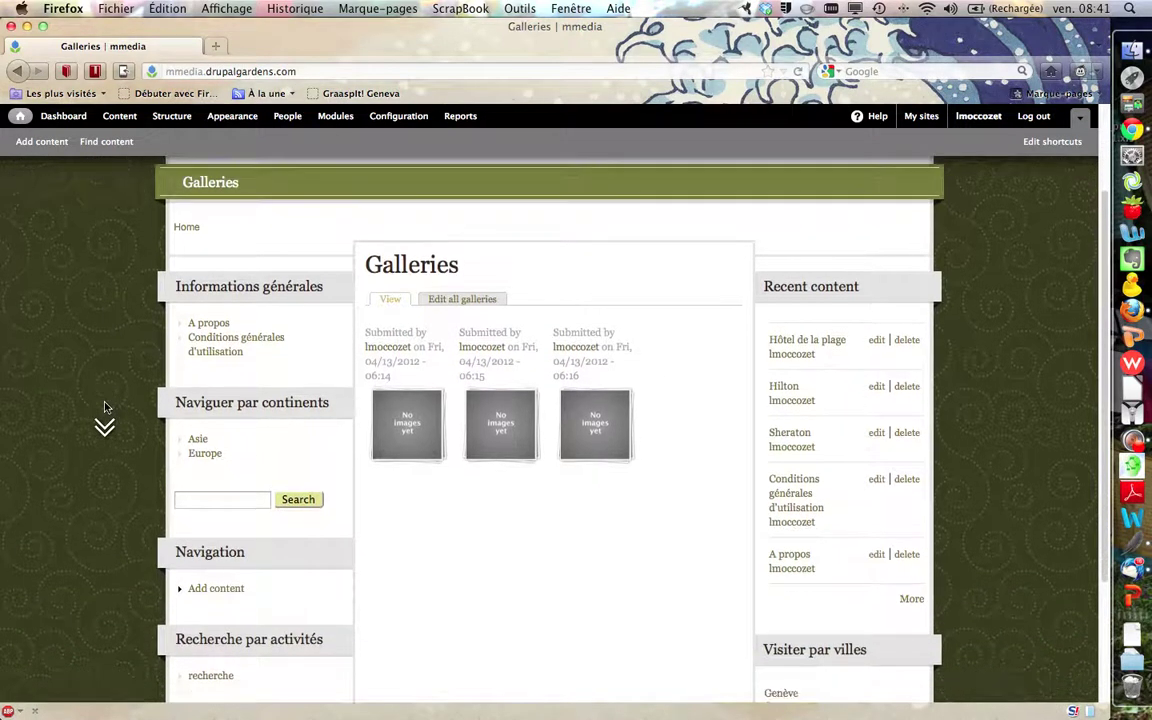
scroll(105, 408, down, 3)
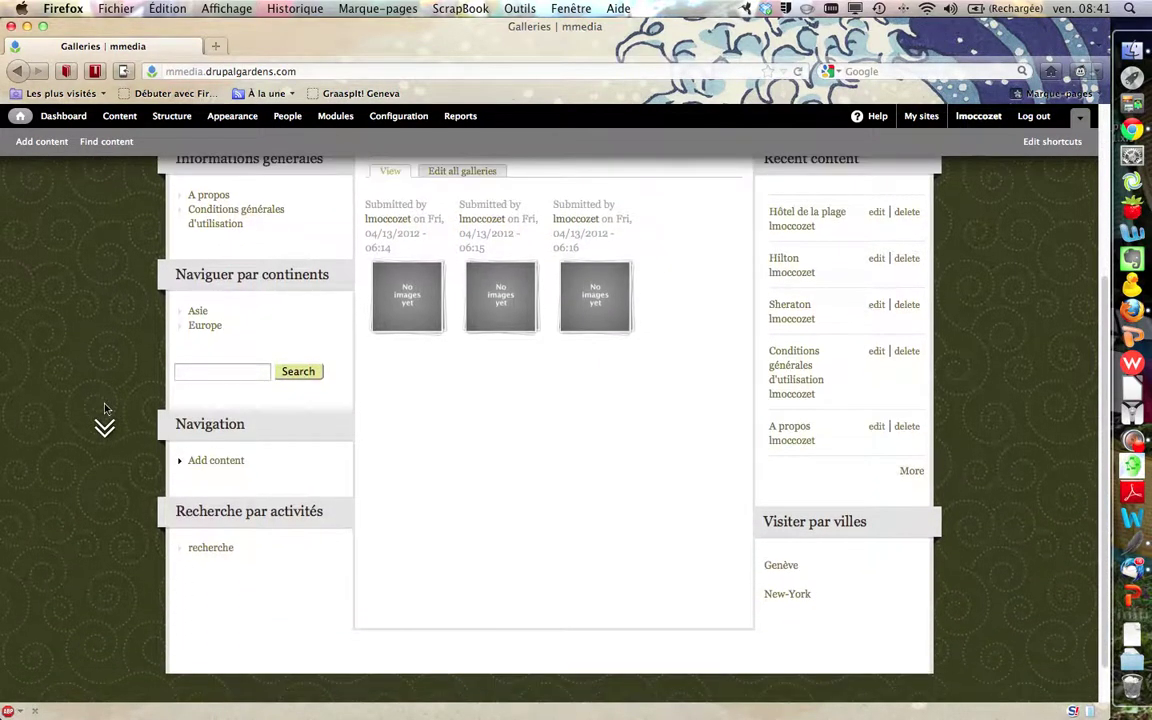
click(218, 551)
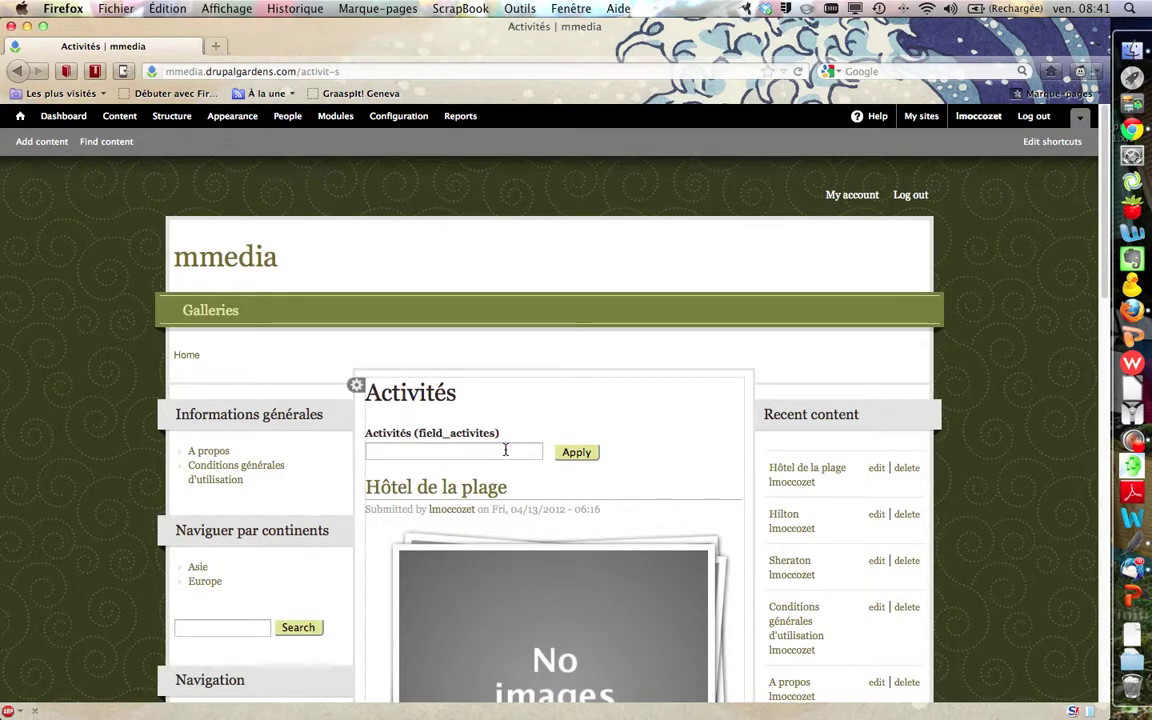
Step: Enter "golf" in the Activités filter and look through the hotels listed on the page
click(505, 451)
scroll(505, 452, down, 2)
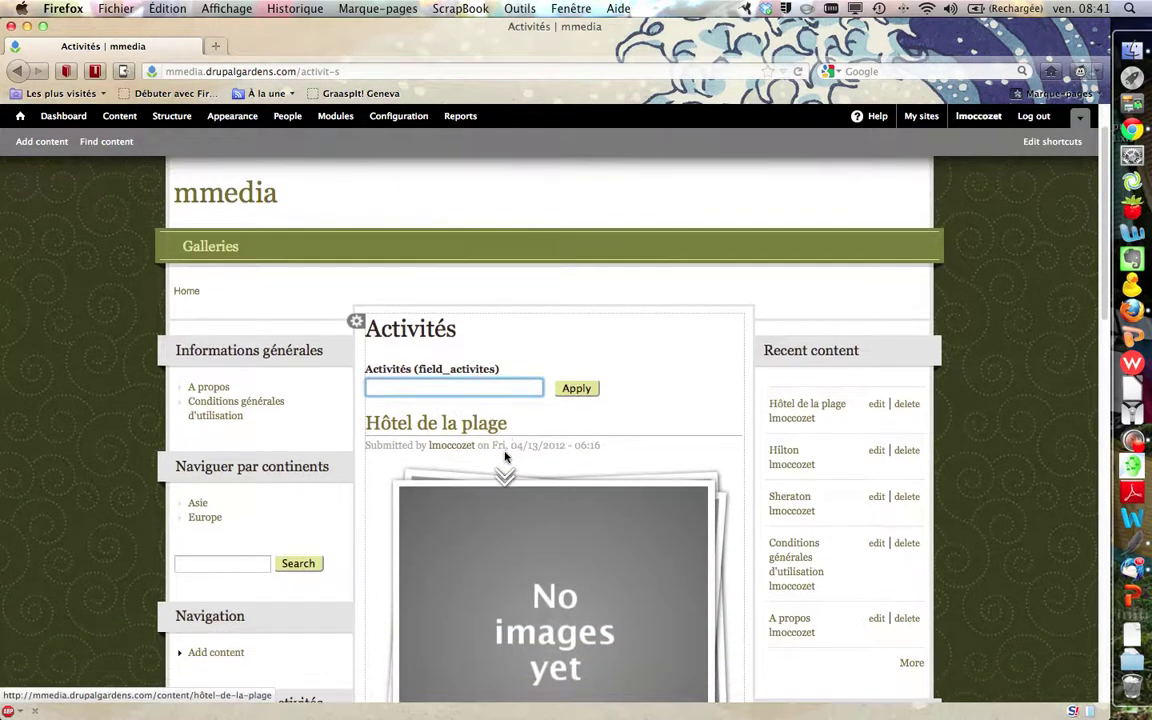
scroll(497, 385, down, 1)
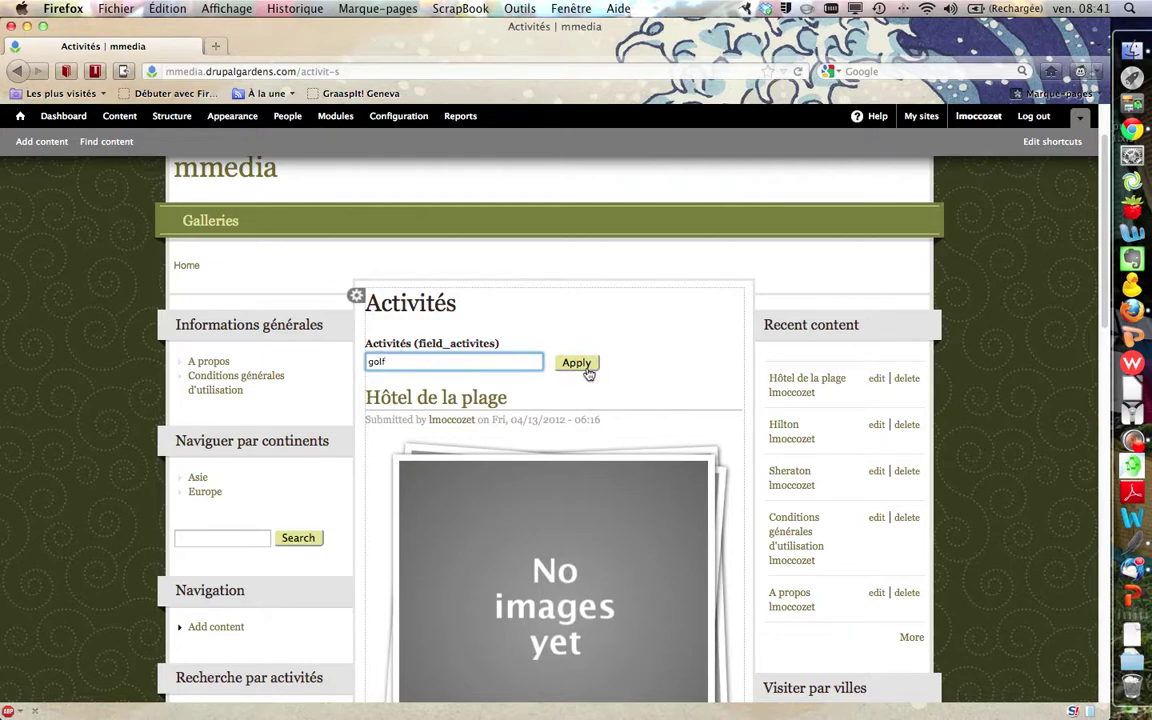
scroll(557, 434, down, 8)
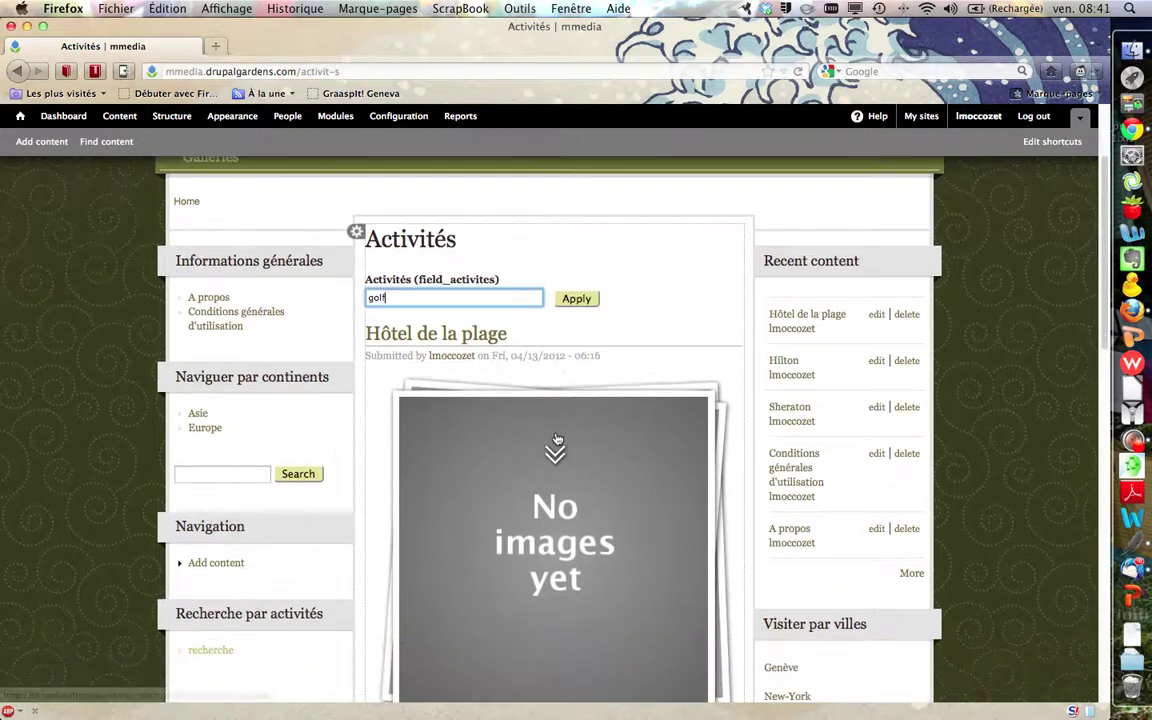
scroll(561, 524, down, 9)
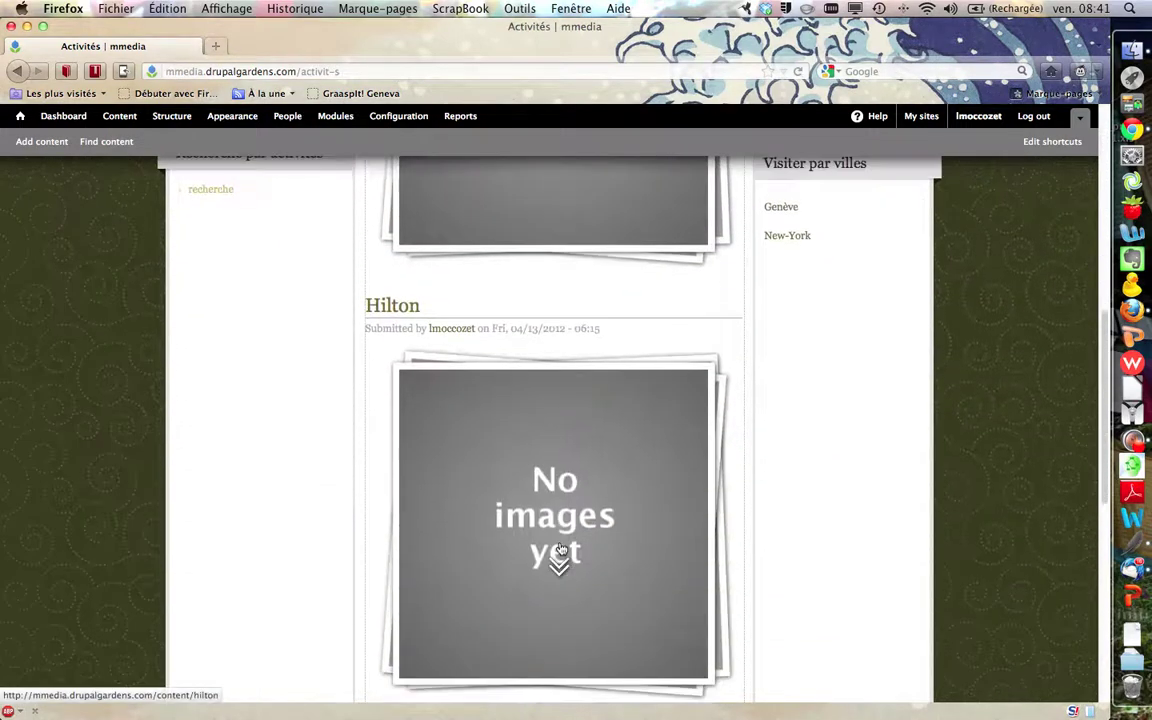
scroll(561, 549, down, 2)
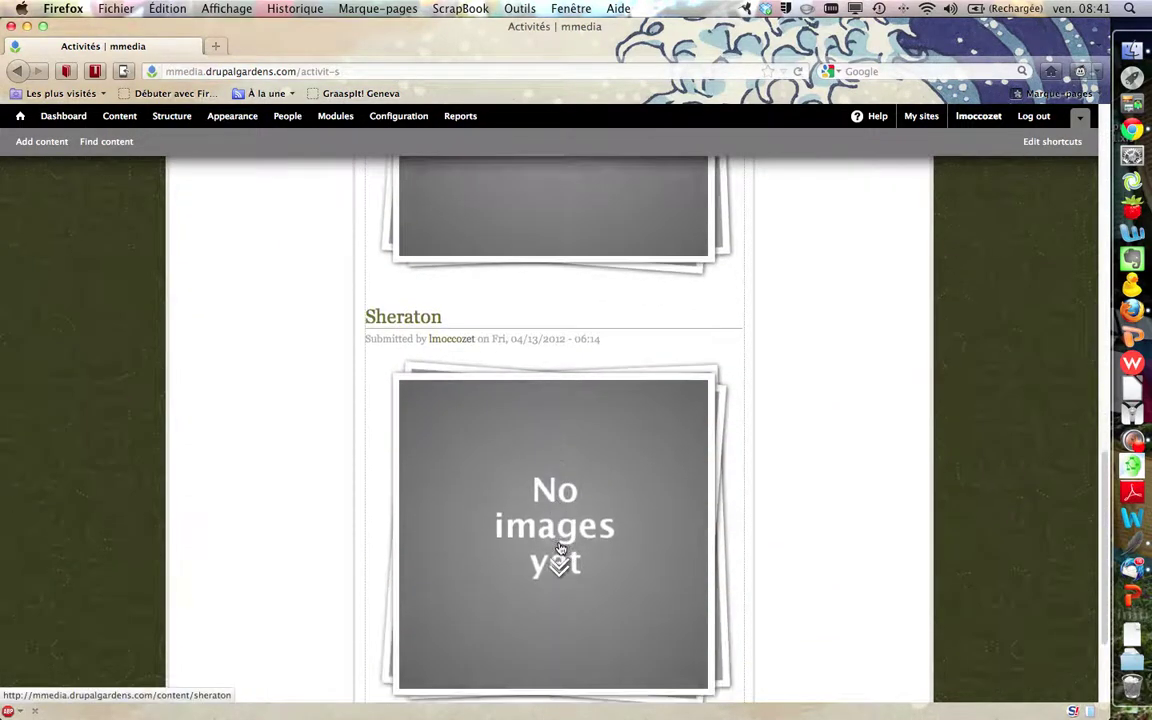
scroll(561, 548, up, 10)
scroll(560, 547, up, 13)
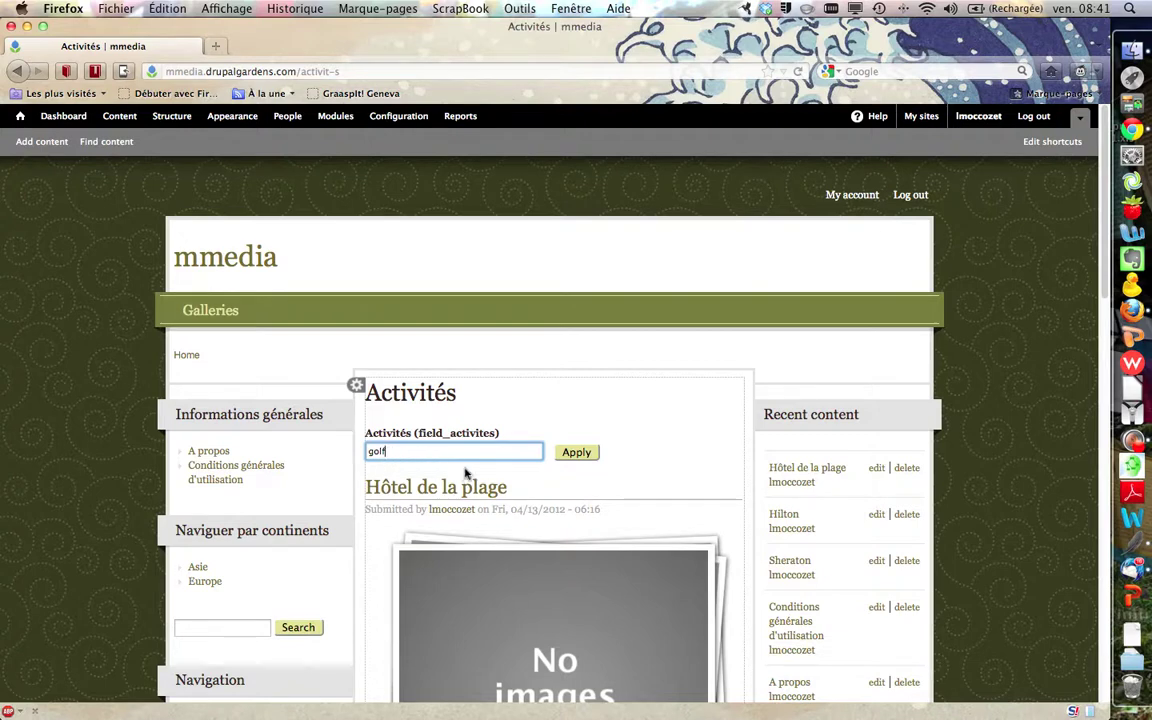
scroll(509, 471, down, 1)
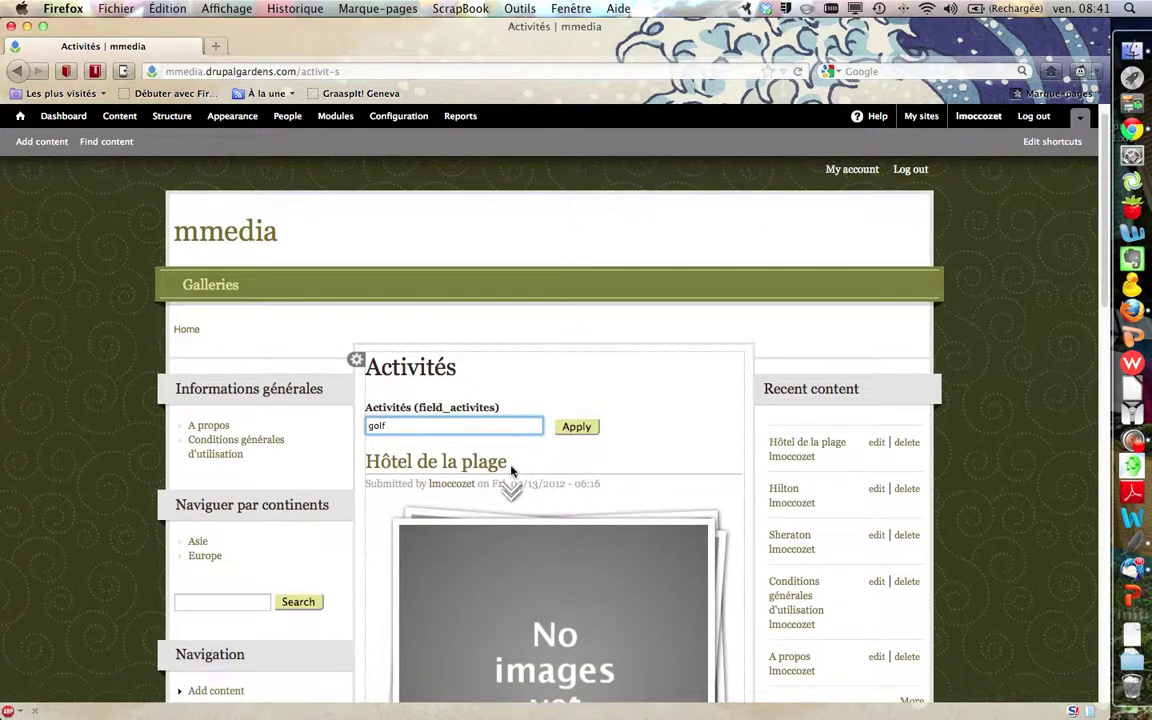